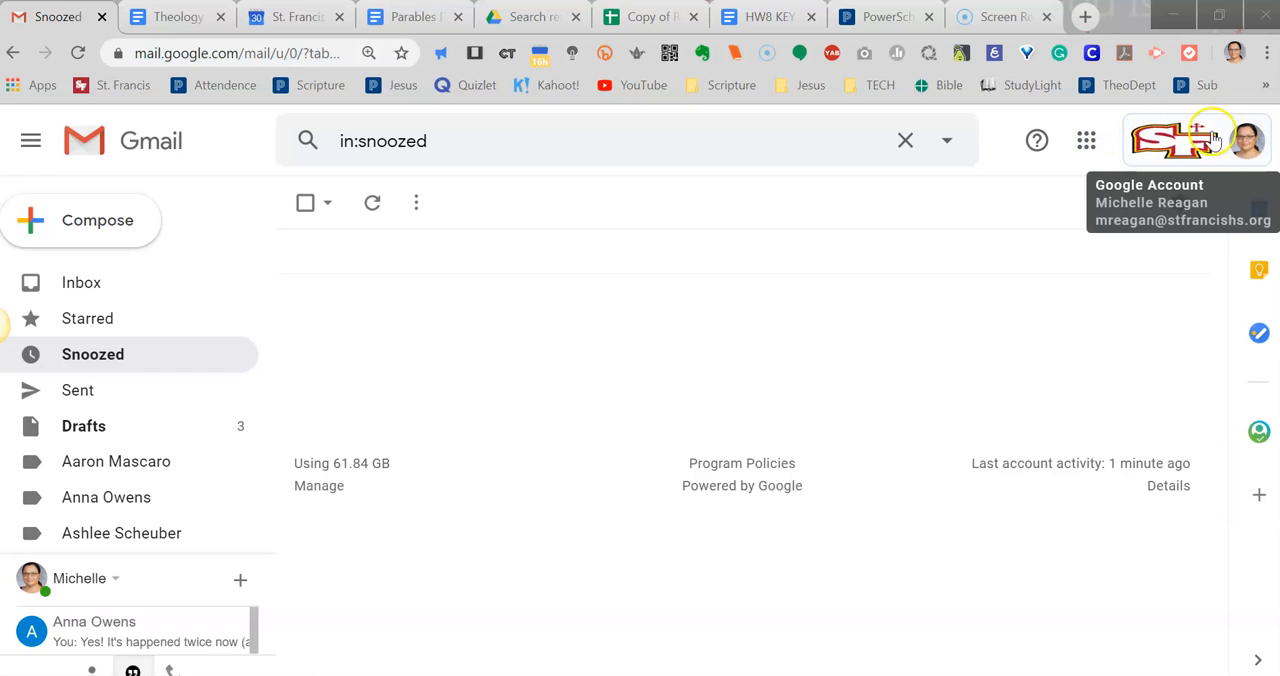
left_click(1090, 145)
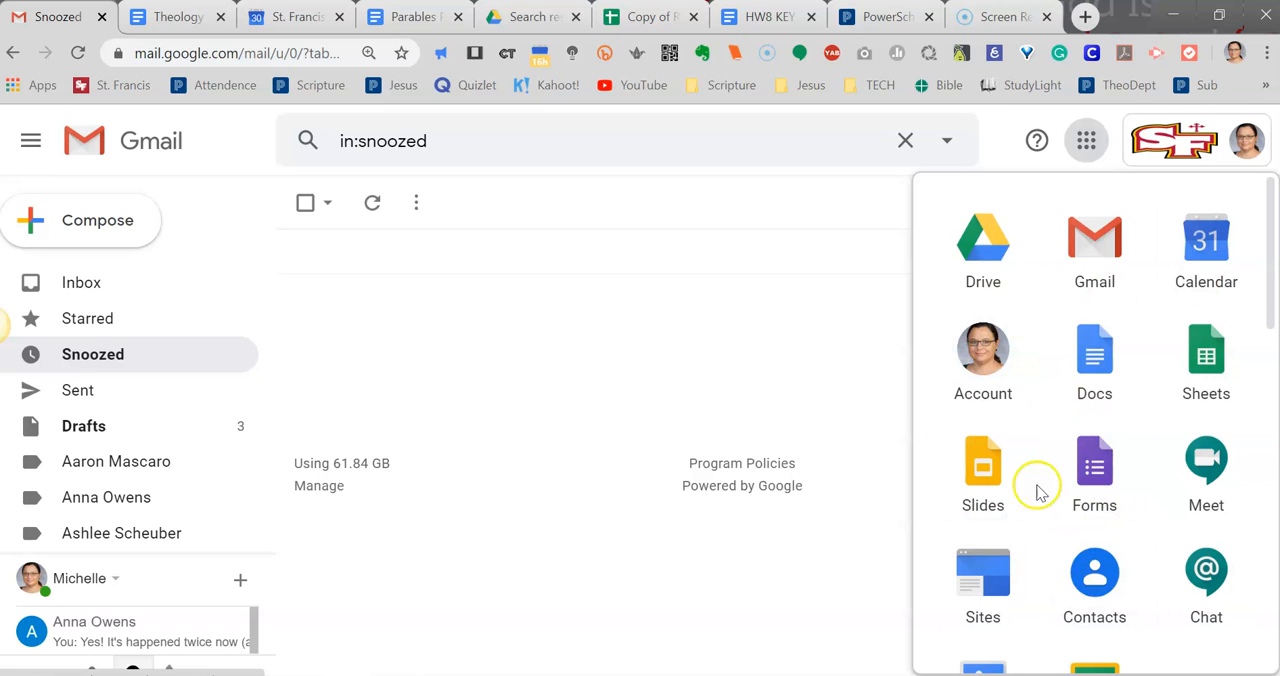
left_click_drag(1268, 320, 1273, 500)
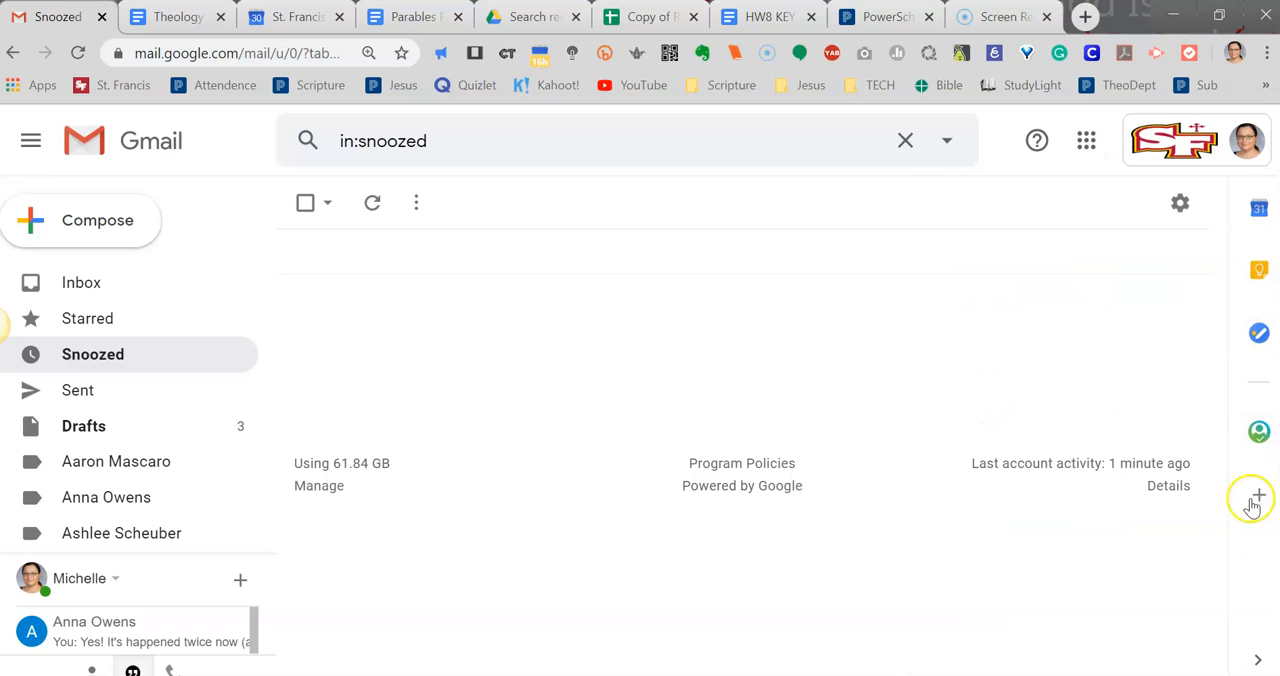
left_click(1086, 145)
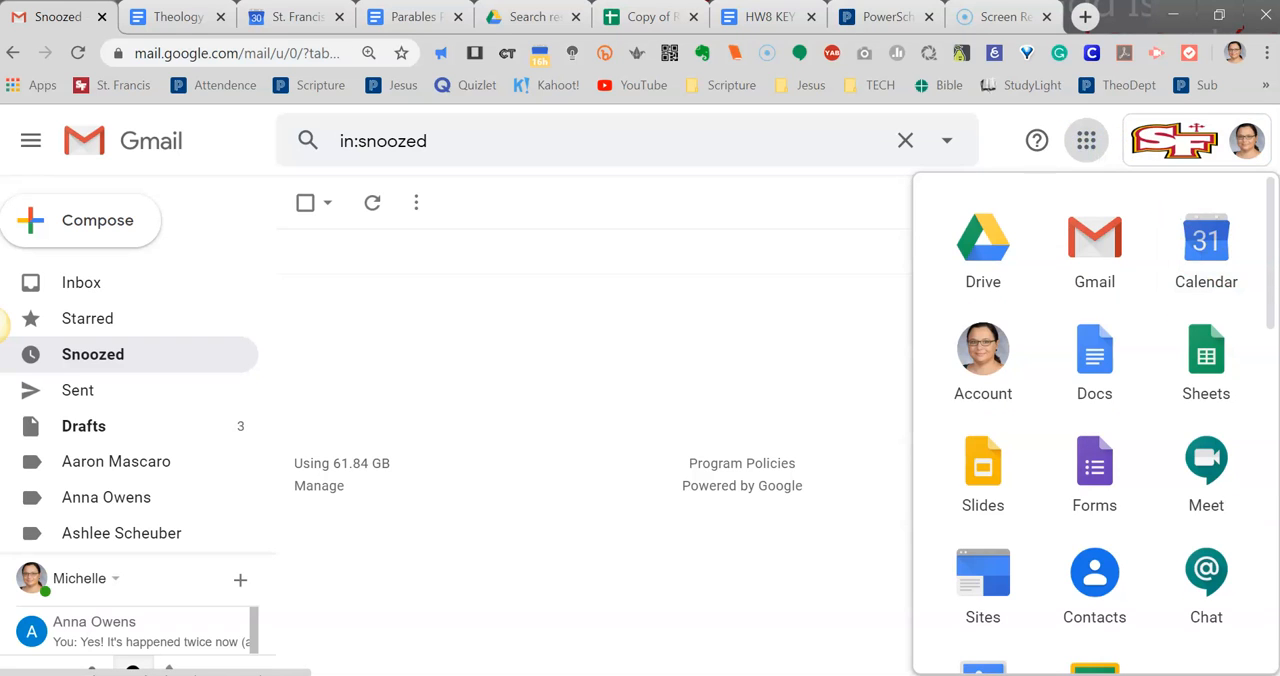
left_click_drag(1269, 280, 1269, 305)
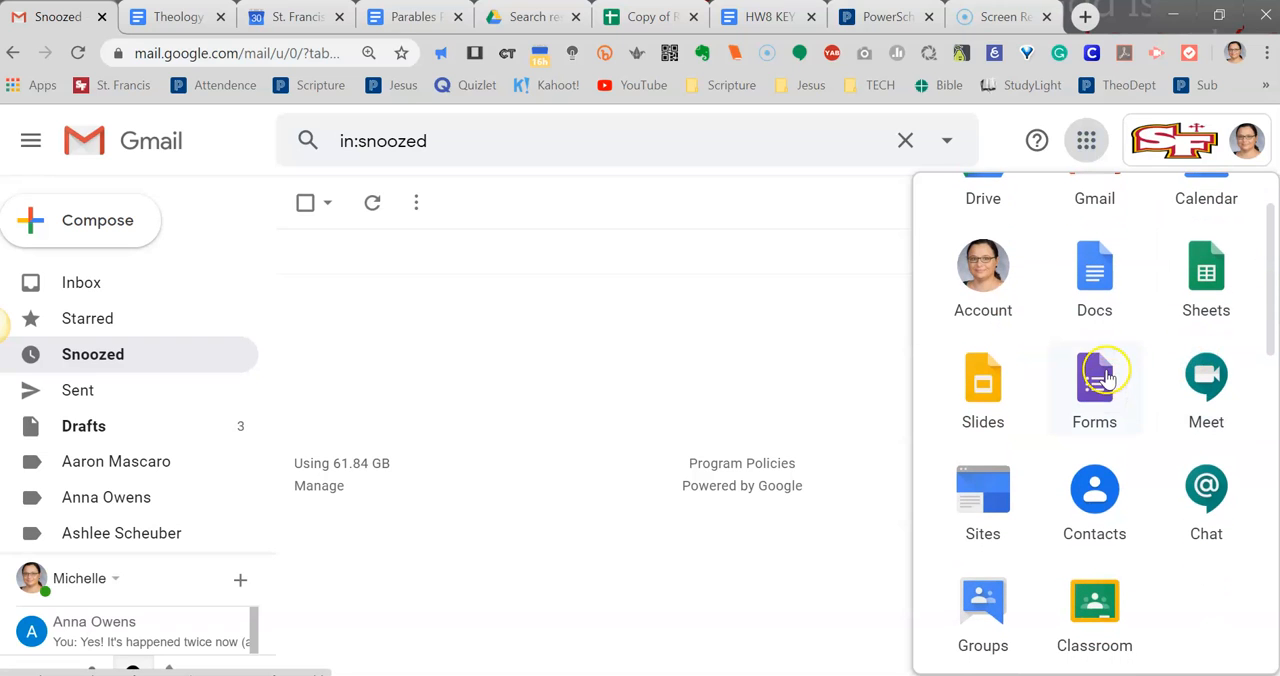
left_click_drag(1271, 322, 1271, 452)
left_click(1275, 597)
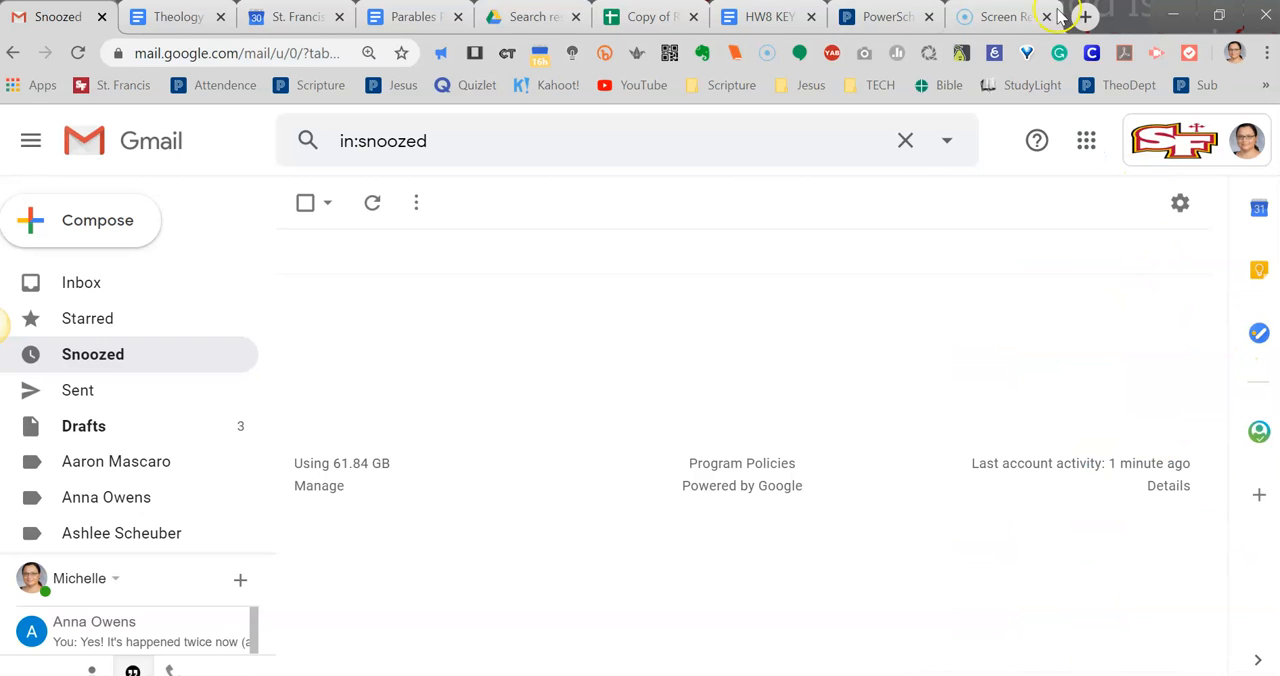
Open Google Forms from the Google apps and start a new form from the Blank Quiz template.
left_click(1085, 140)
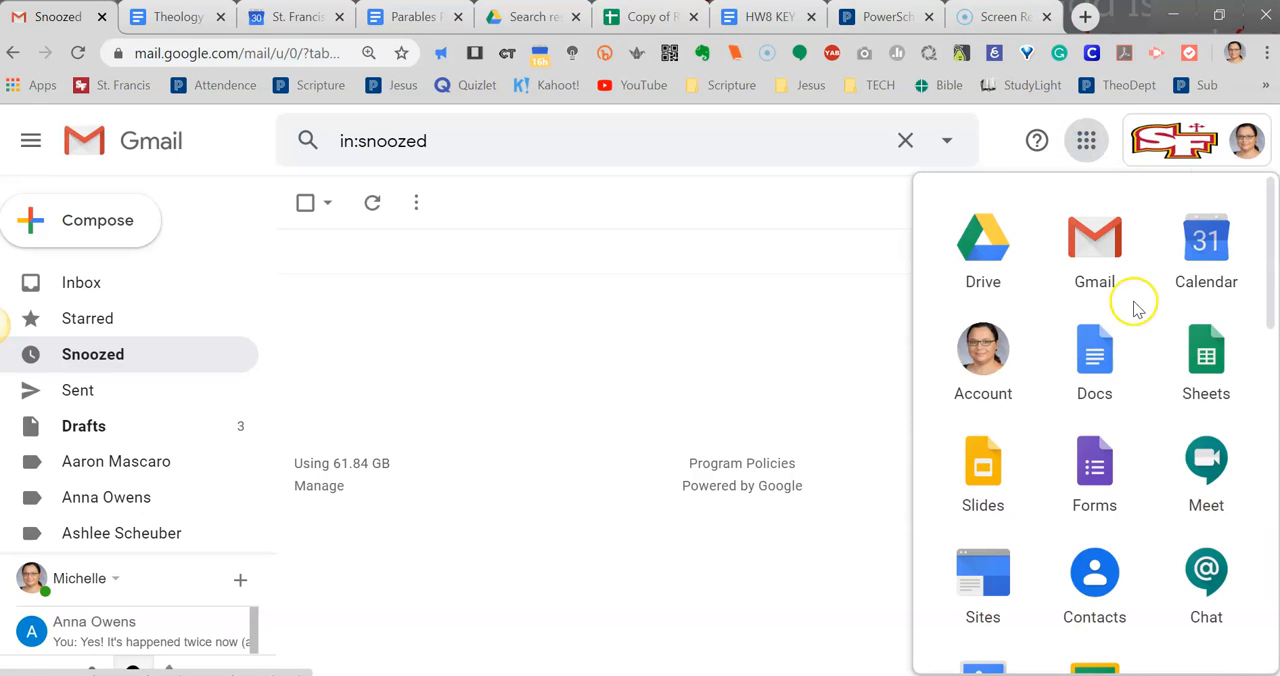
left_click_drag(1270, 290, 1265, 338)
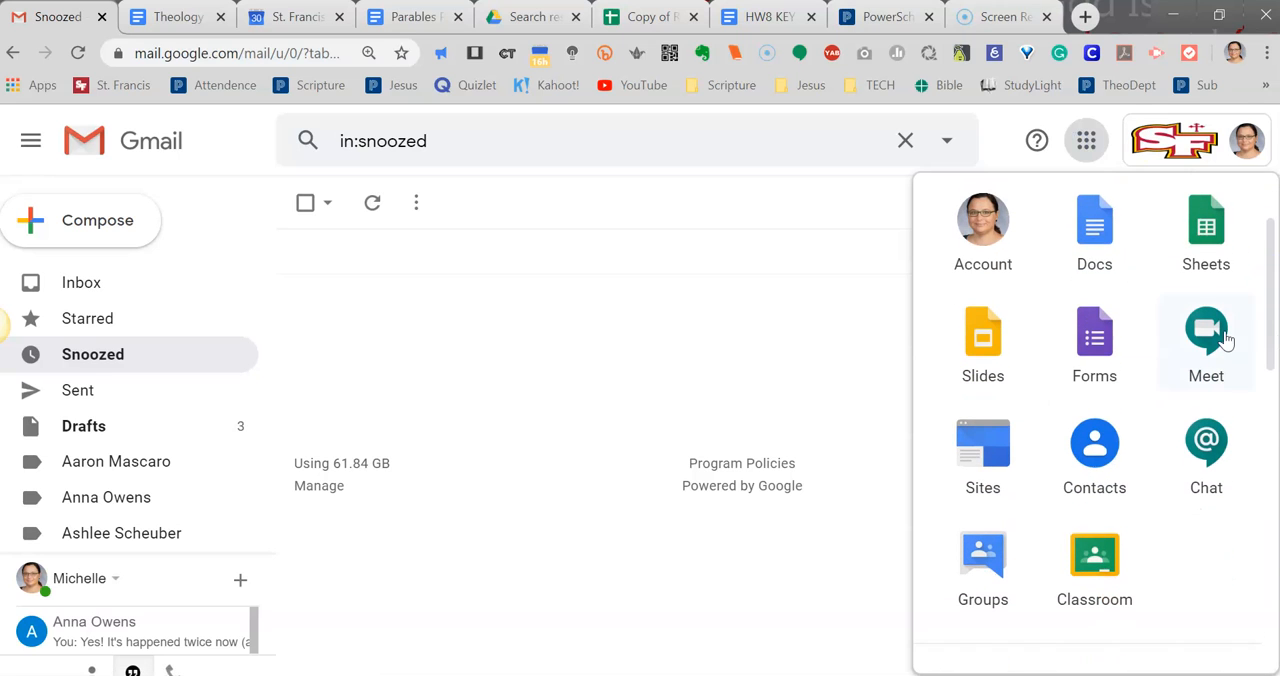
left_click(1094, 343)
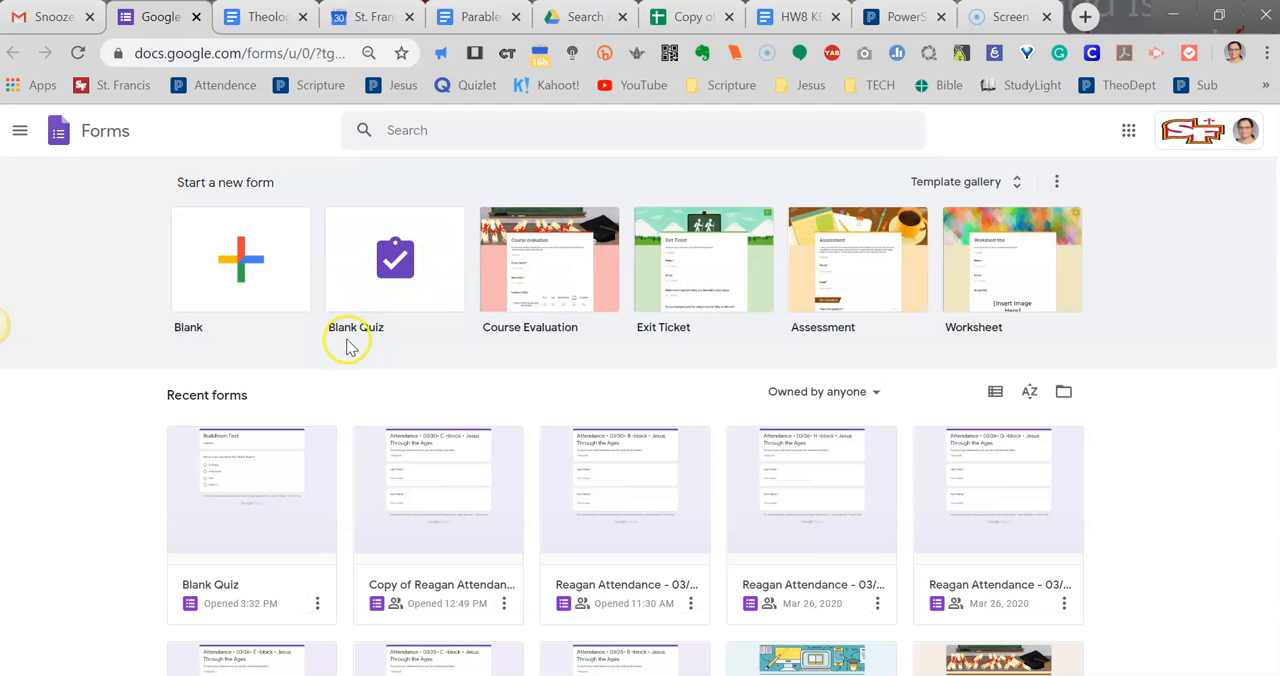
left_click(404, 262)
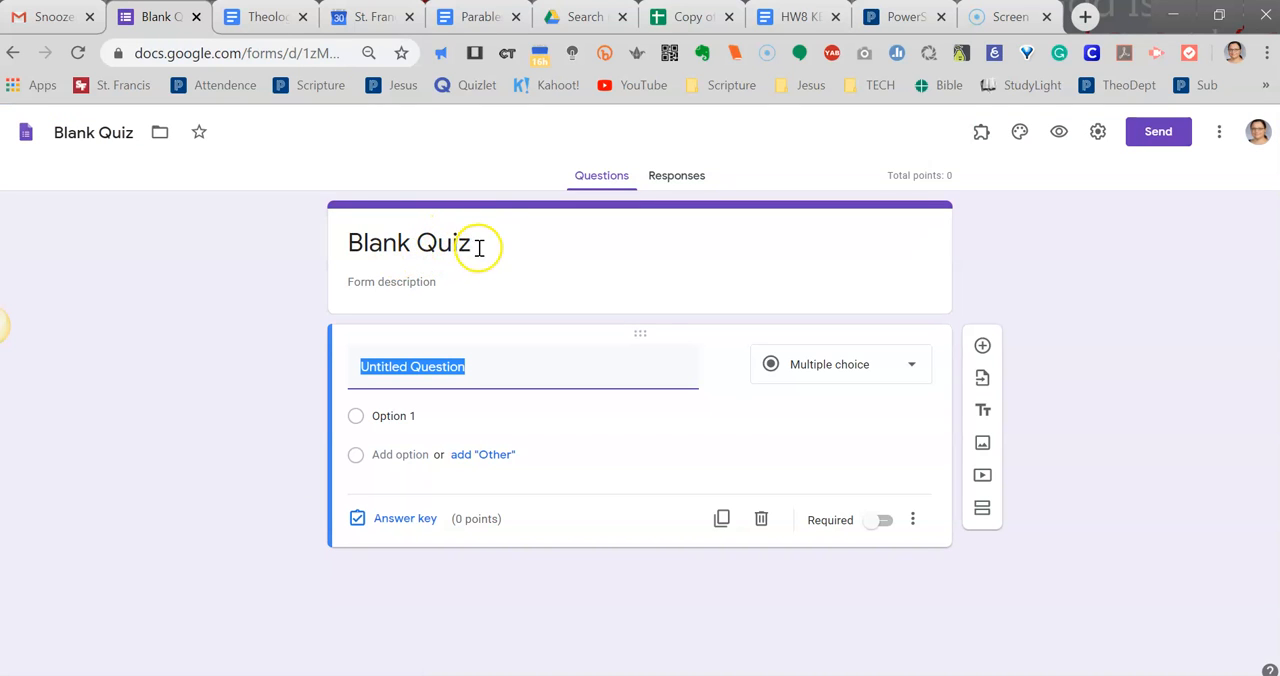
Replace the quiz's default title with "Buddhism Test".
left_click(478, 244)
key("BackSpace")
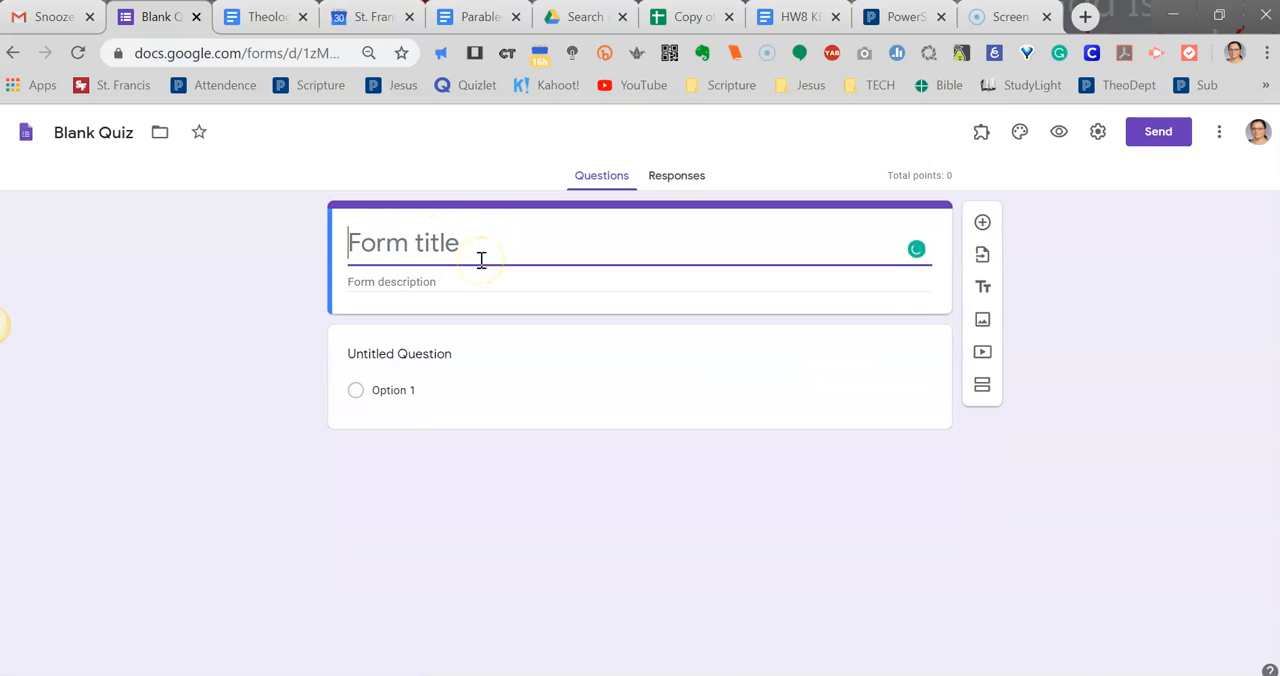
type("Buddhism Test")
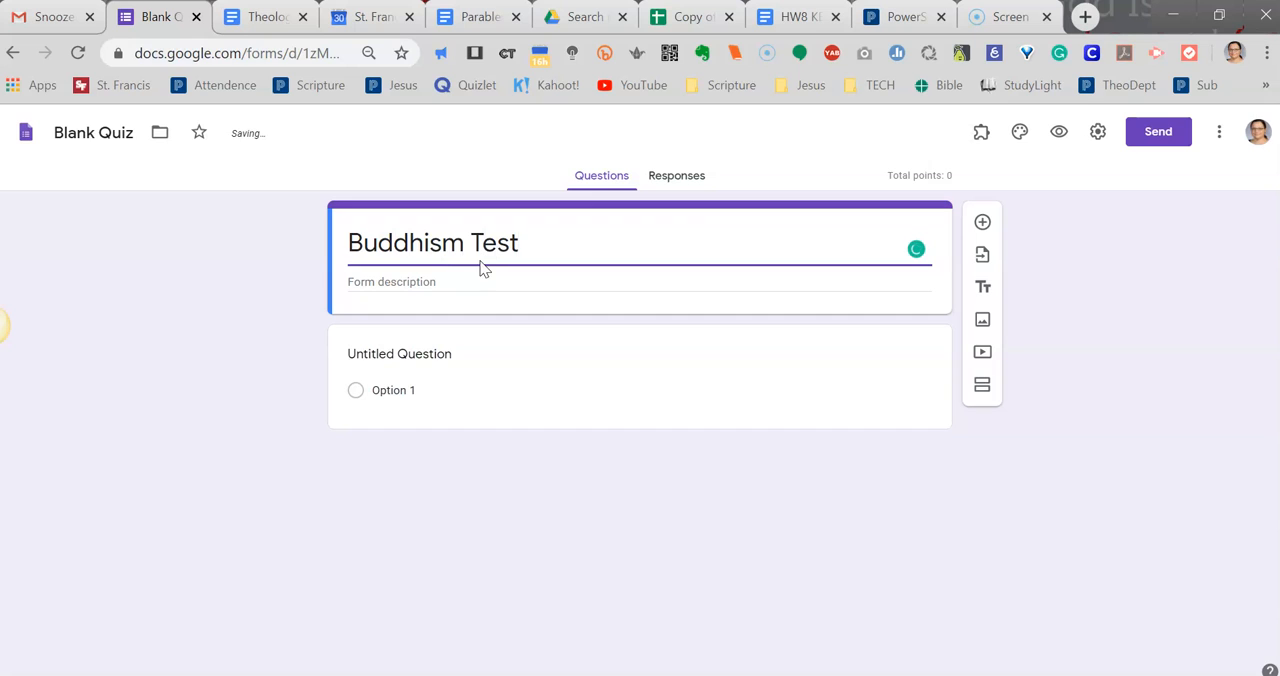
Enter "Chapter 6 Assessment" as the form description beneath the quiz title.
left_click(465, 277)
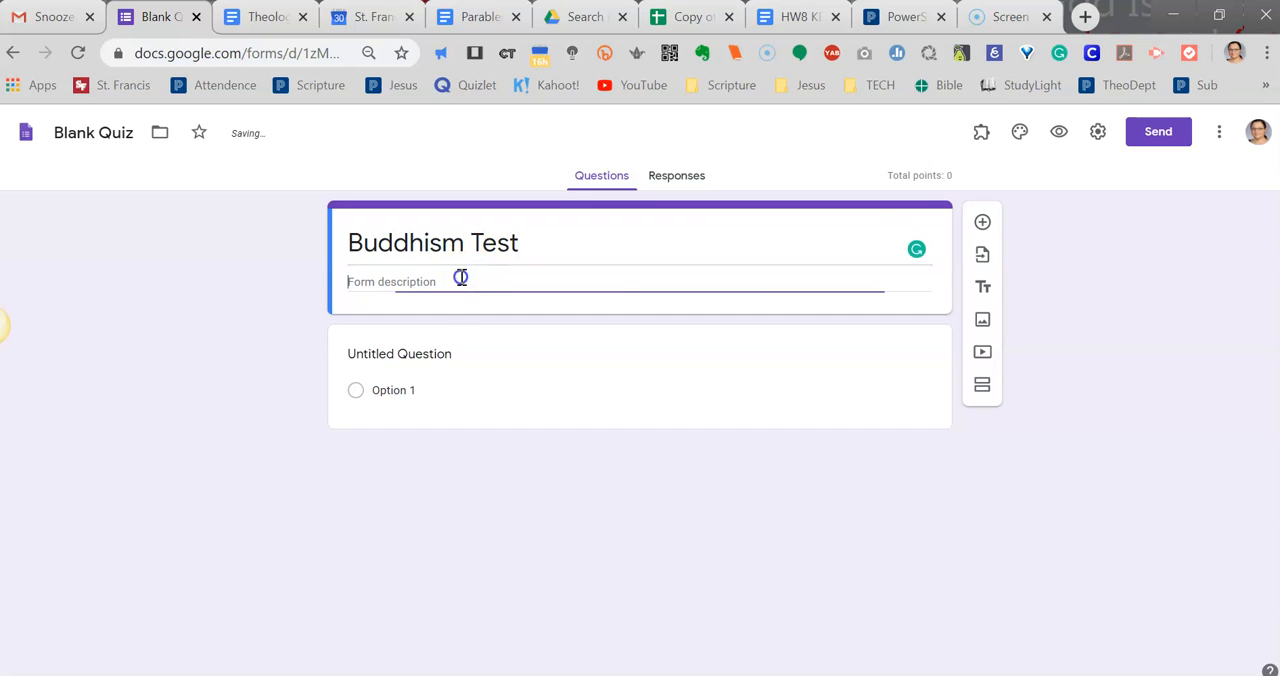
left_click(443, 277)
left_click(470, 282)
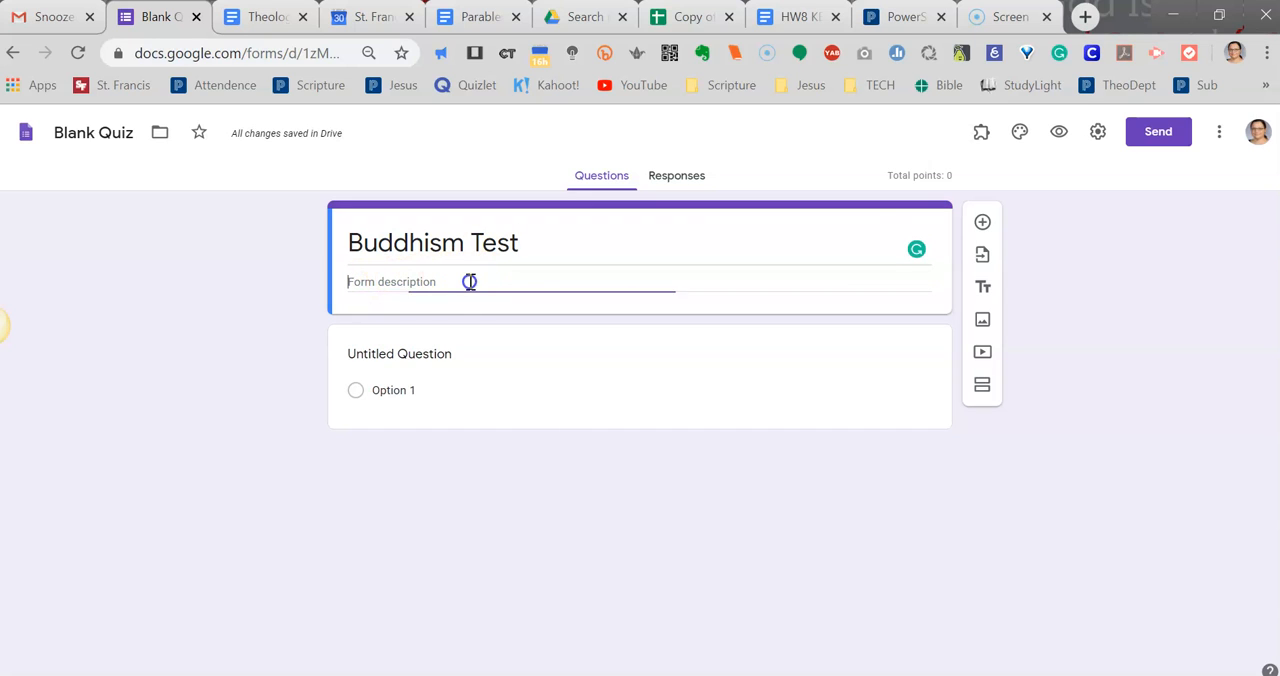
type("Chapter")
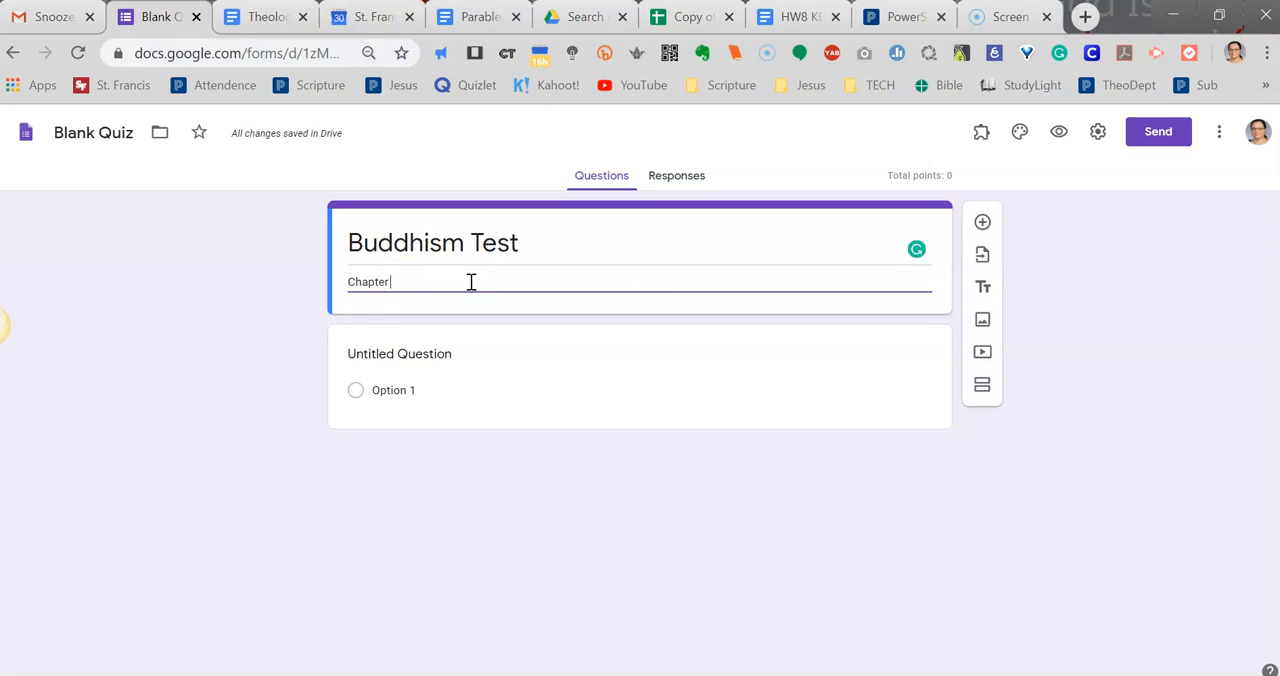
type(" 6 Assessment")
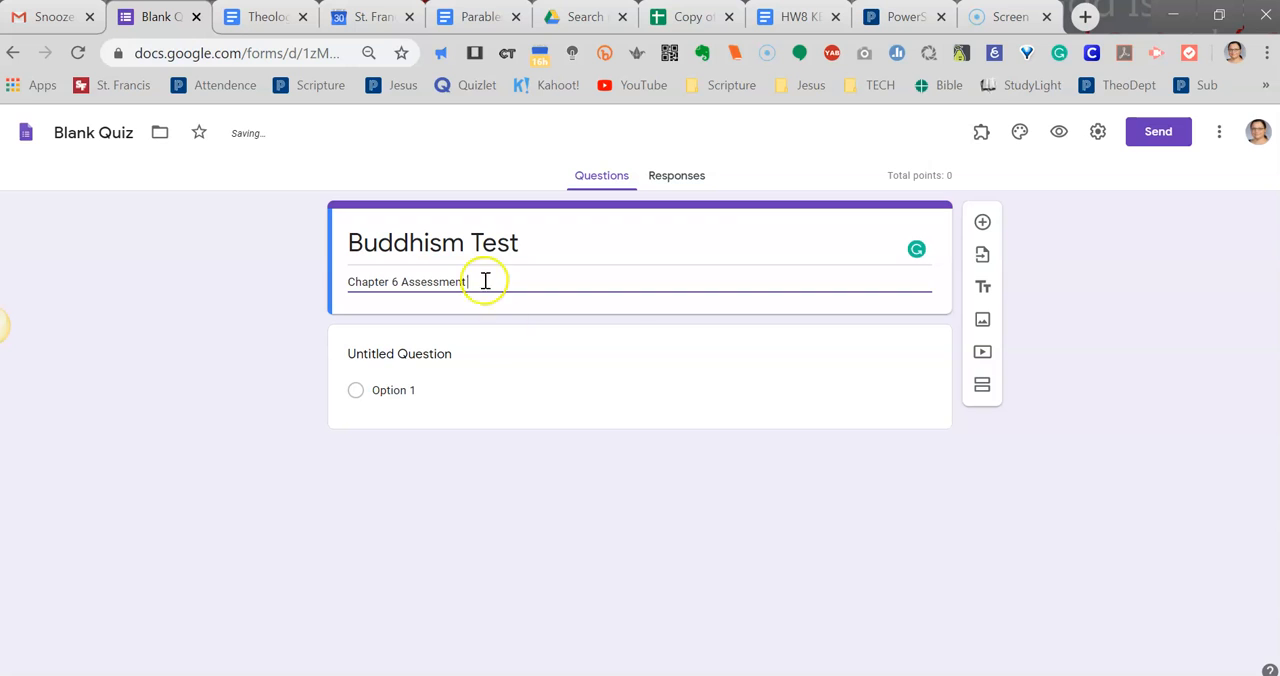
Set the first question's type to Multiple choice and its text to "Who founded Buddhism?".
left_click(651, 343)
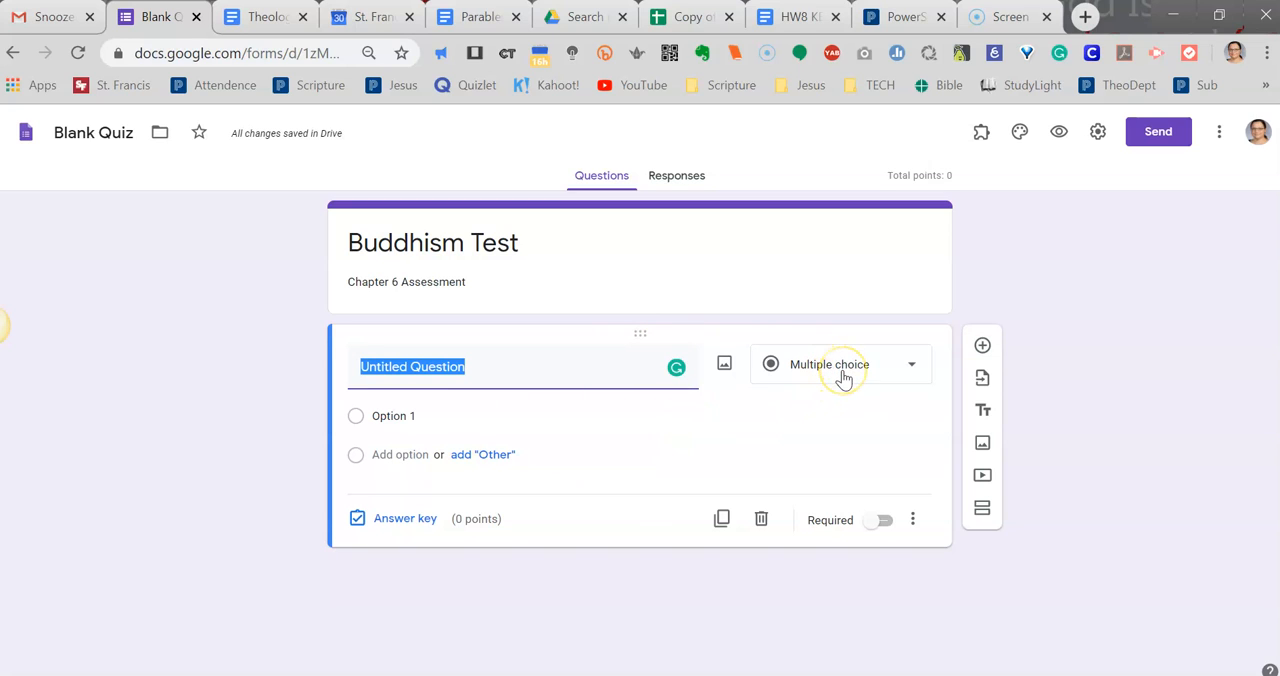
left_click(913, 370)
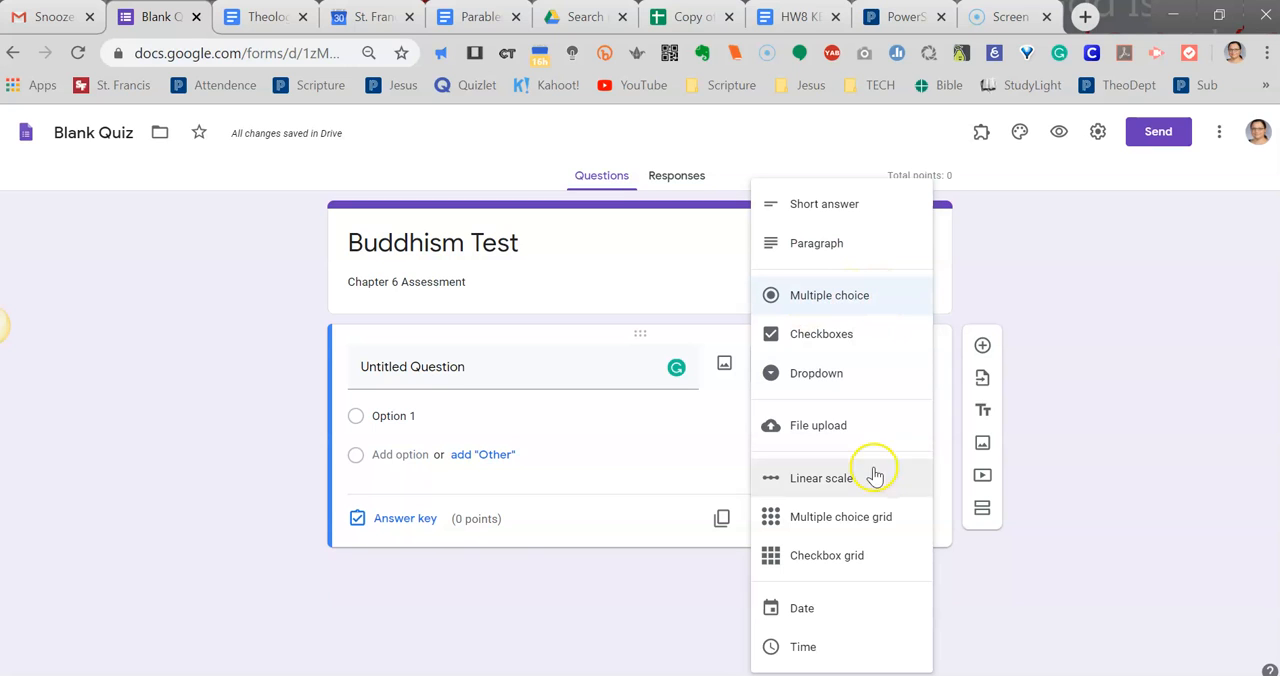
left_click(865, 525)
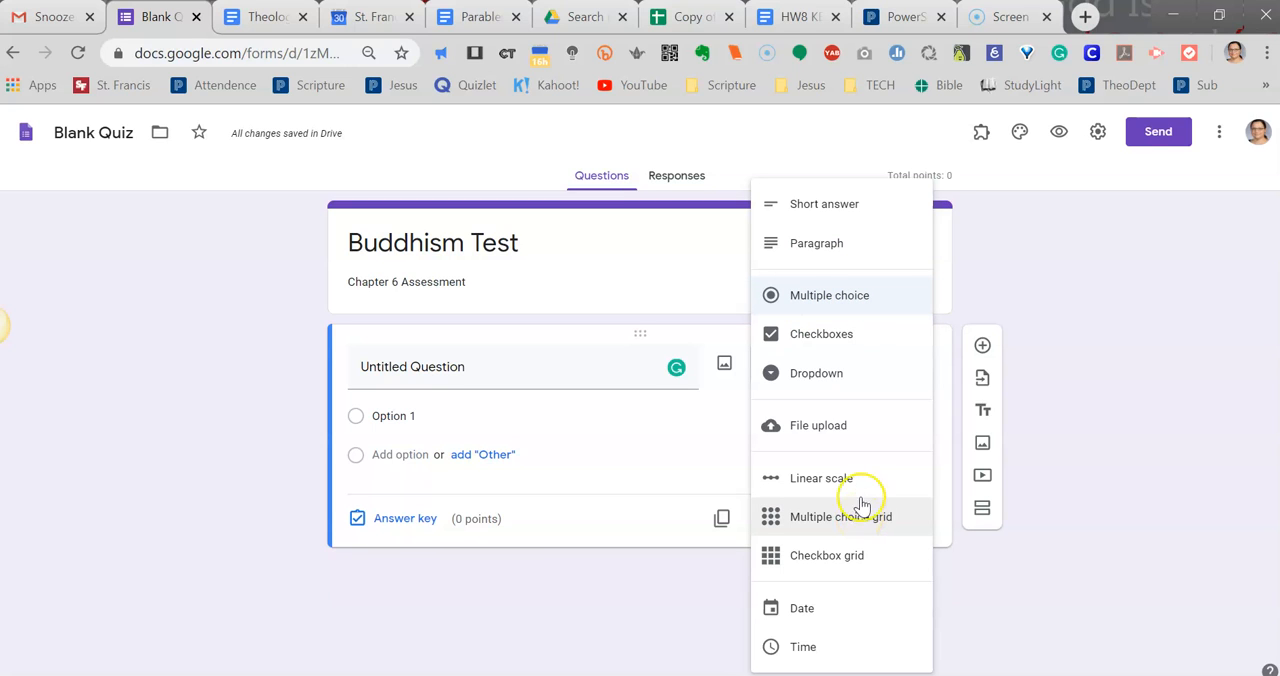
left_click(812, 298)
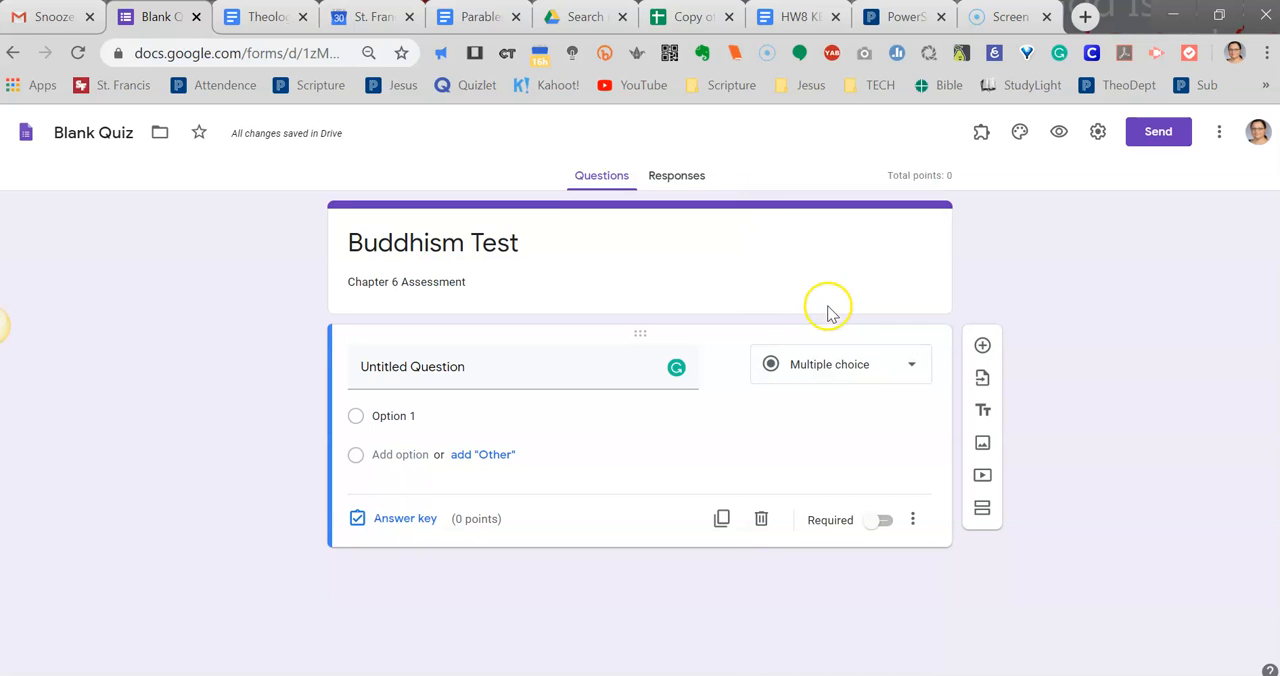
left_click(472, 367)
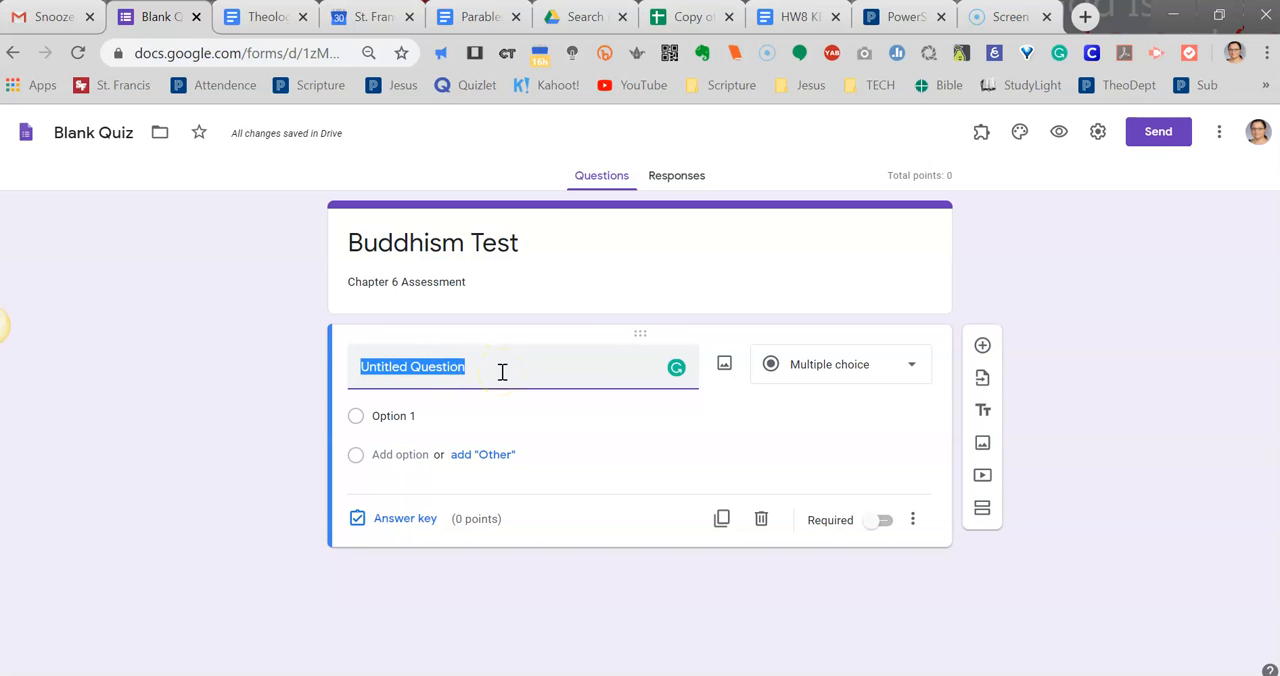
key("BackSpace")
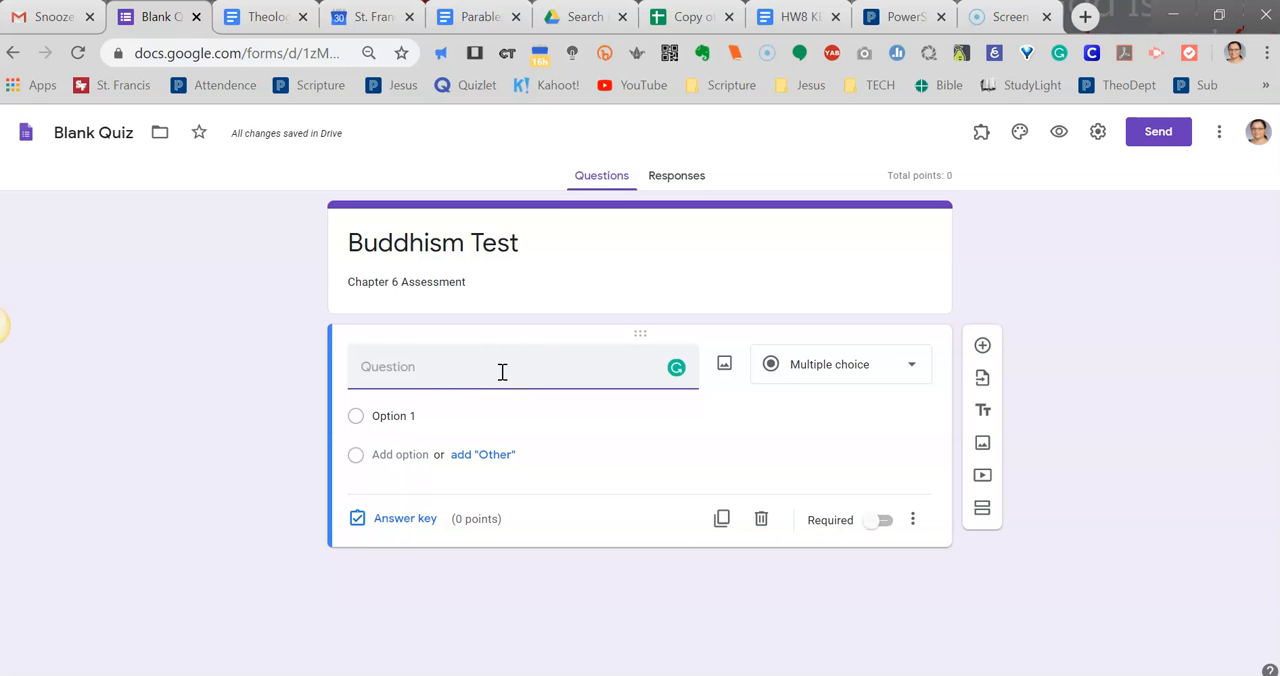
type("Who founded Buddhism?")
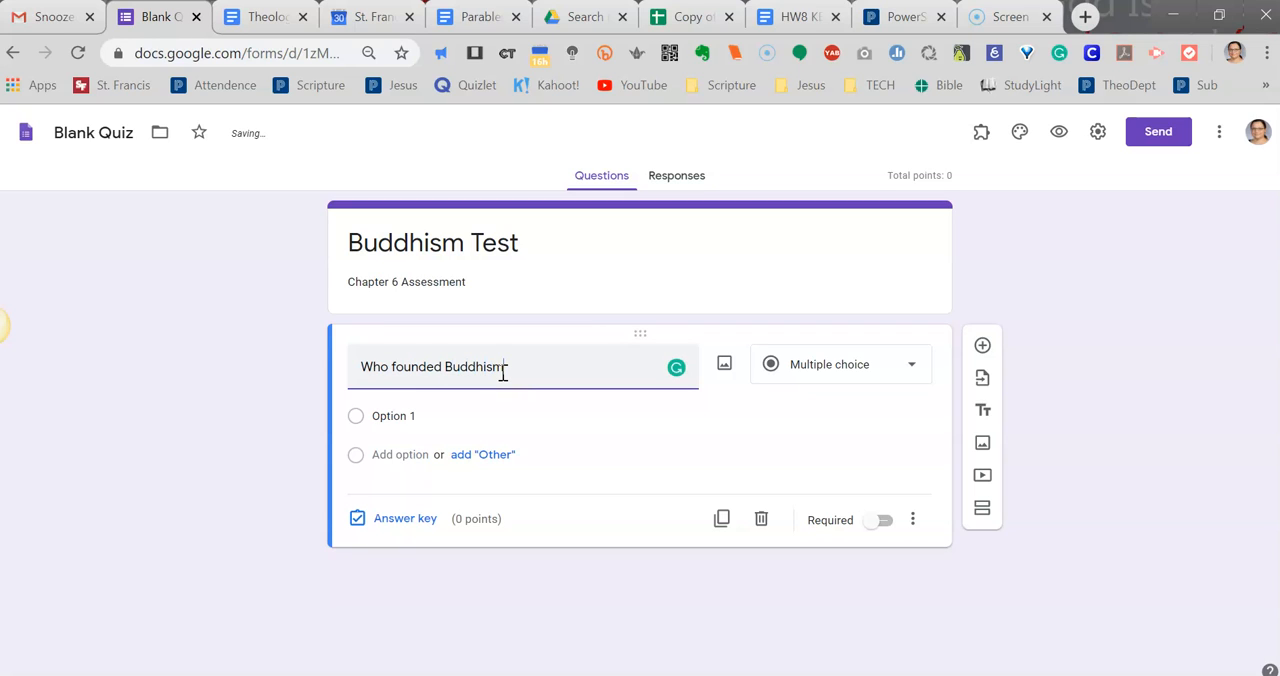
Replace the first answer option's placeholder with "Jesus Christ".
left_click(408, 417)
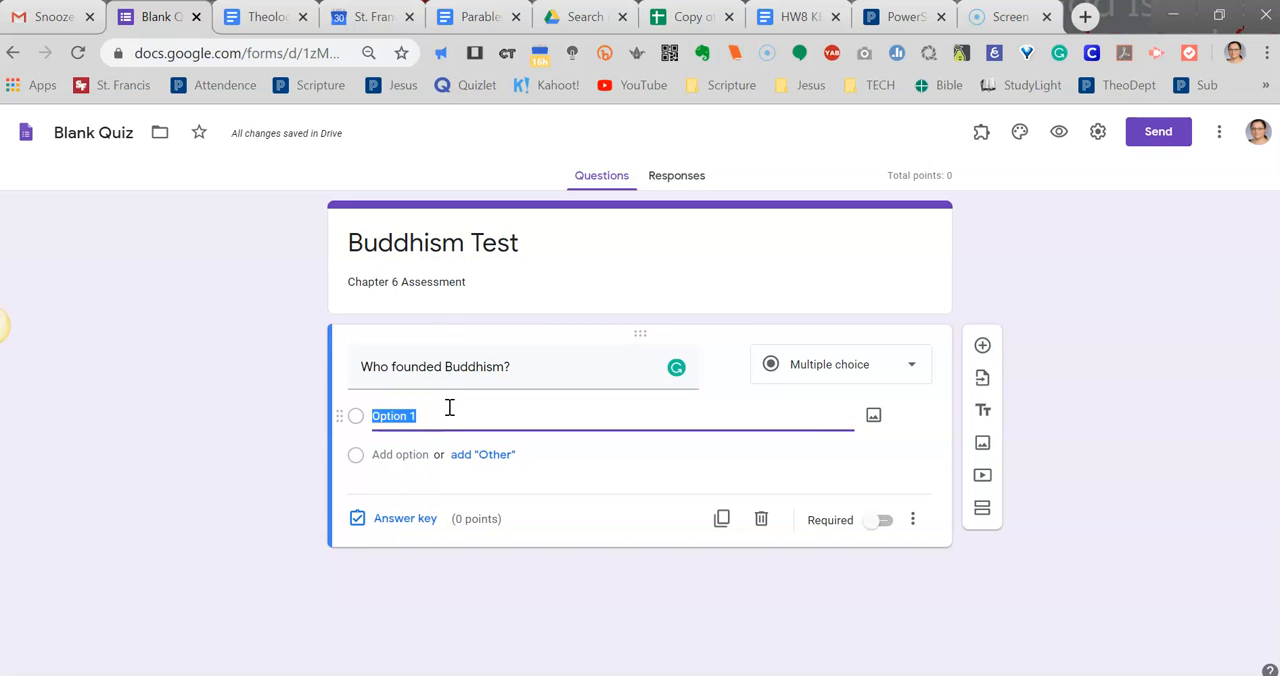
key("BackSpace")
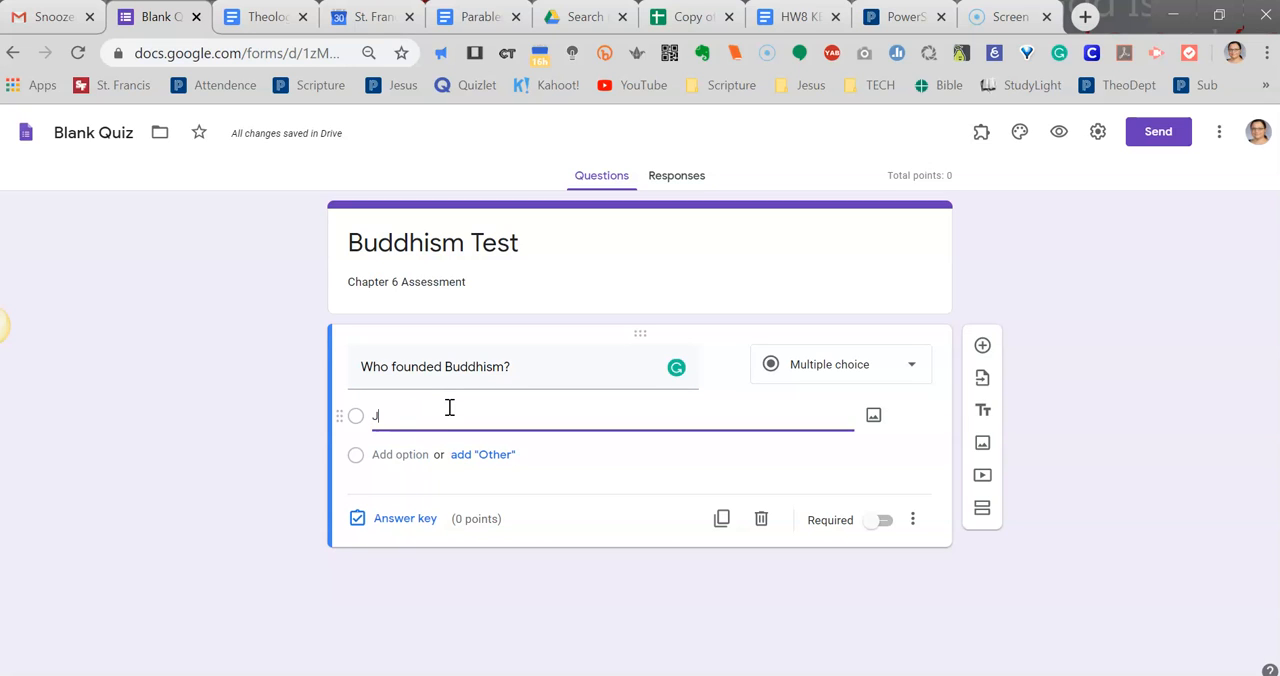
type("Jesus Christ")
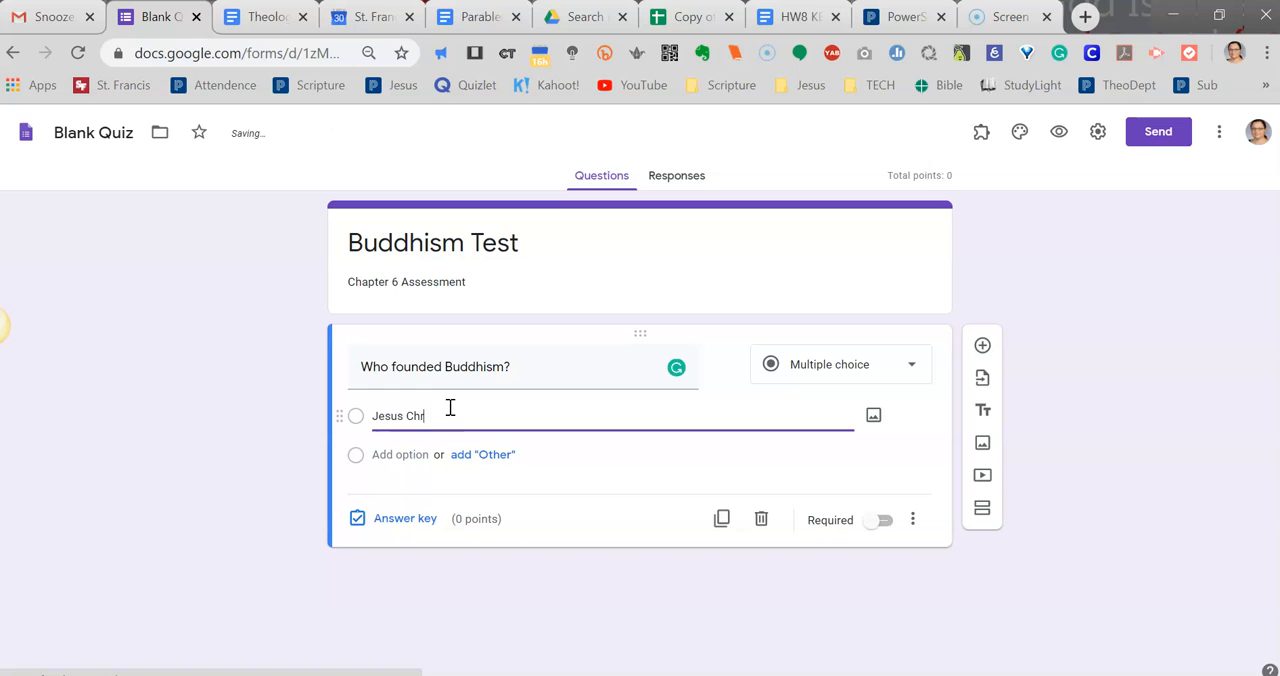
Add "Siddhartha Gautama" as the second answer option, correcting the spelling of both words.
left_click(421, 458)
key("BackSpace")
type("Sidharta Gutama")
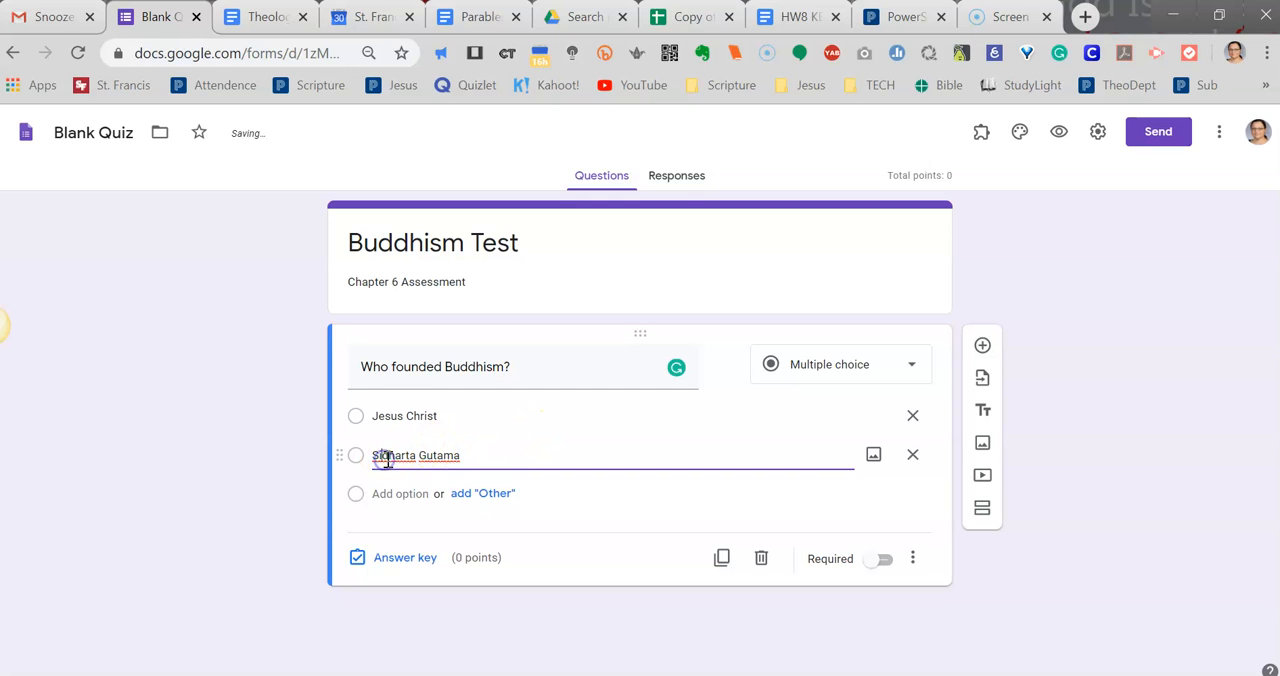
right_click(388, 456)
left_click(430, 164)
left_click(449, 457)
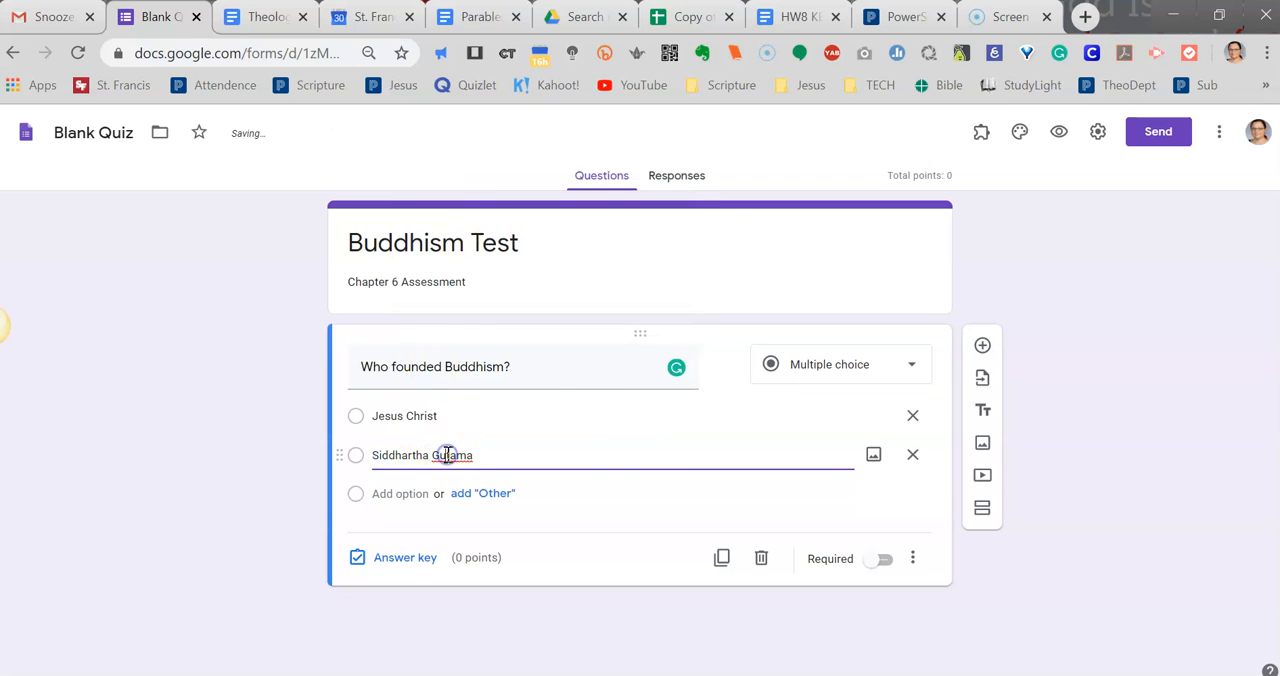
right_click(448, 455)
left_click(515, 162)
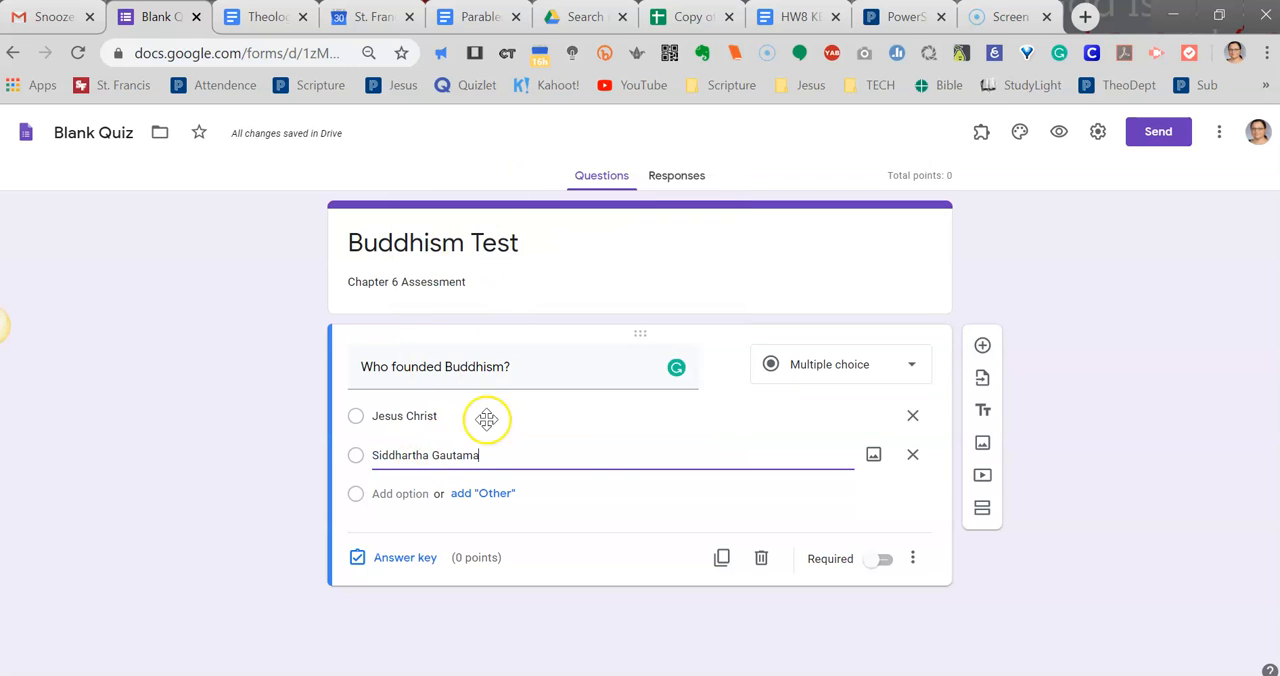
Add "Muhammad" as the third answer option, correcting its spelling with the suggested word.
left_click(412, 492)
type("Muhhamed")
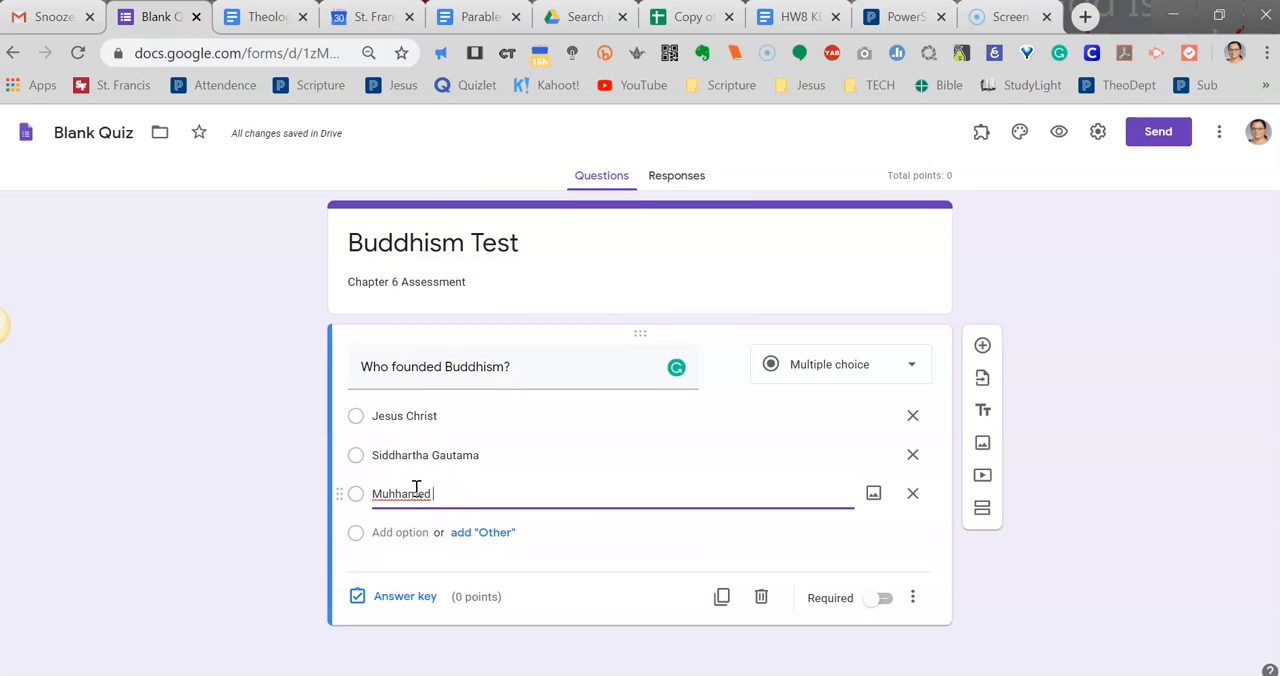
right_click(403, 492)
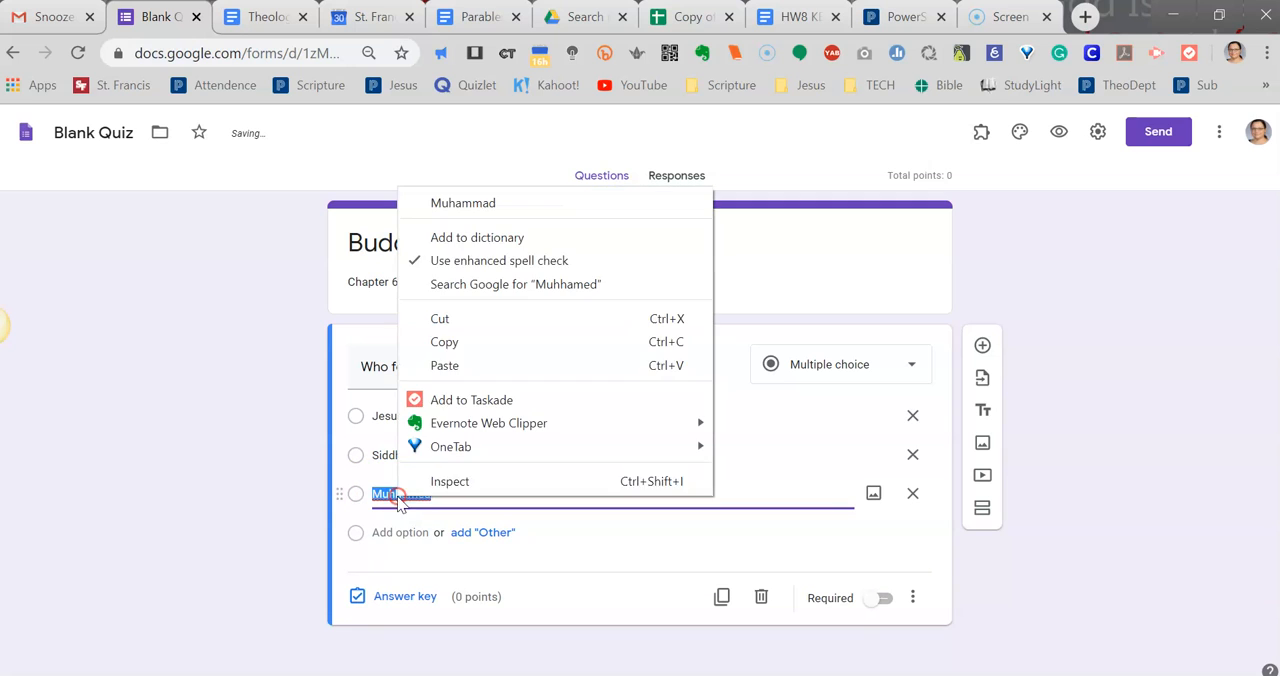
left_click(455, 200)
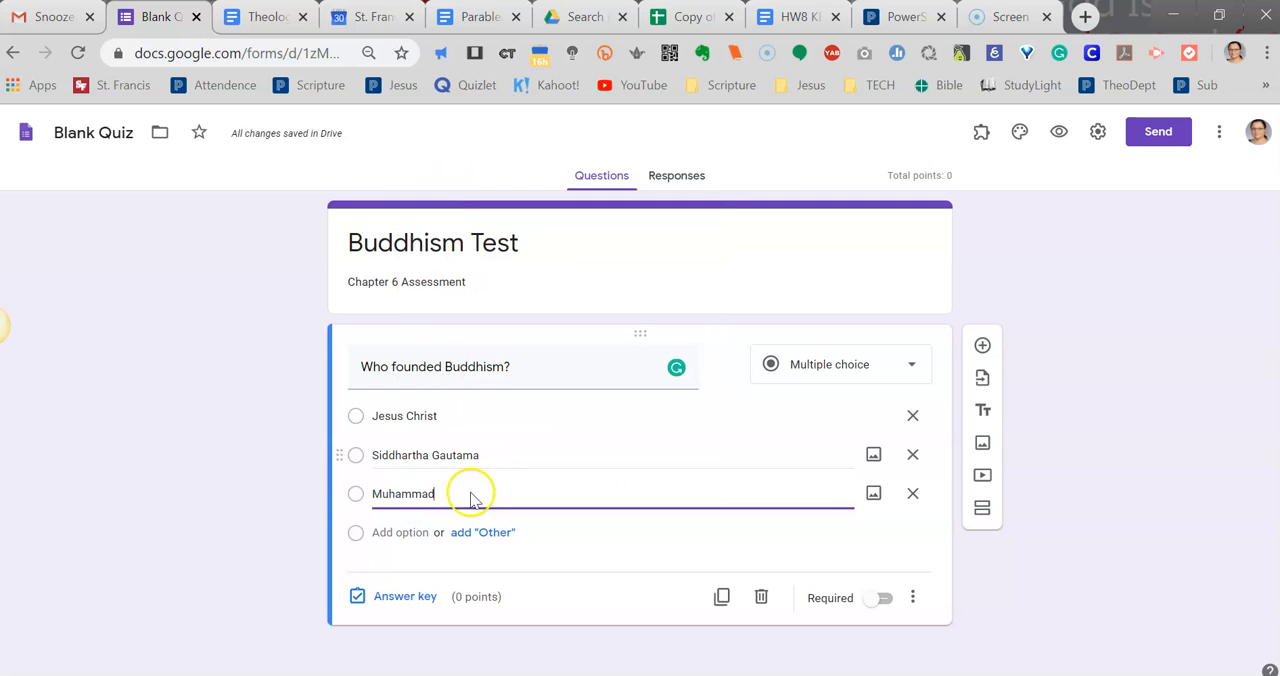
Add "Joseph Smith" as the fourth answer option and remove the extra placeholder option created below it.
left_click(400, 532)
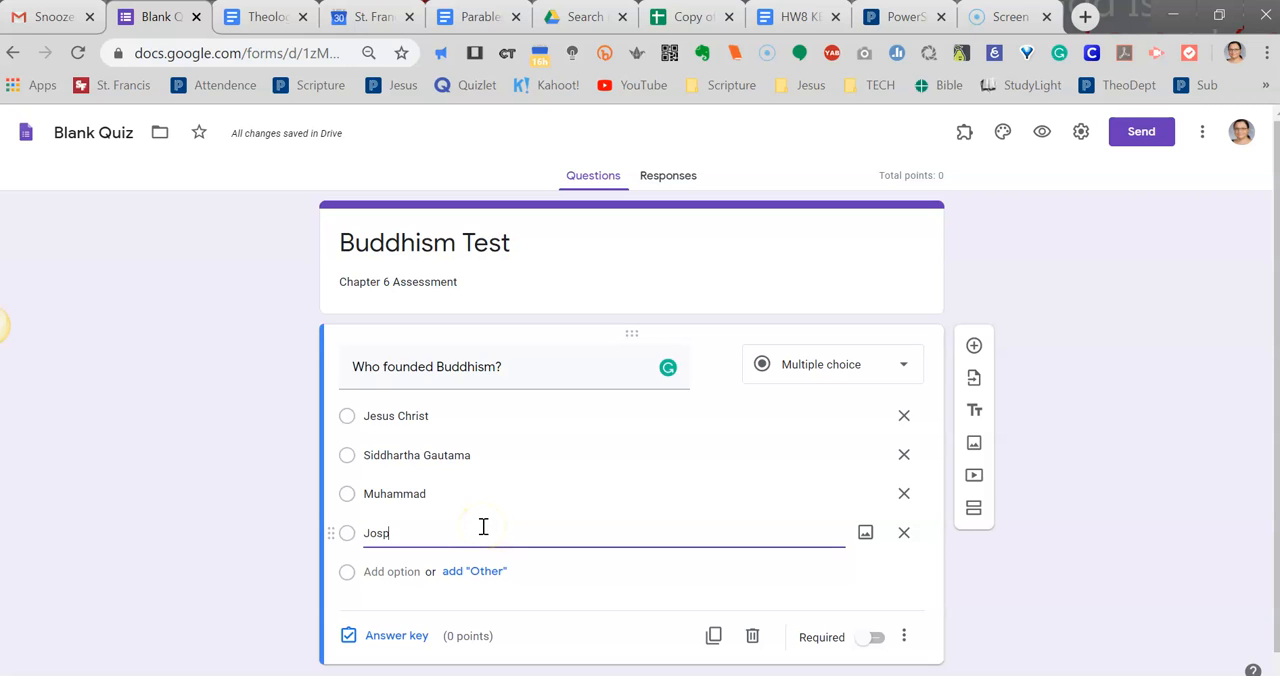
type("Josp")
key("BackSpace")
type("eph Sm")
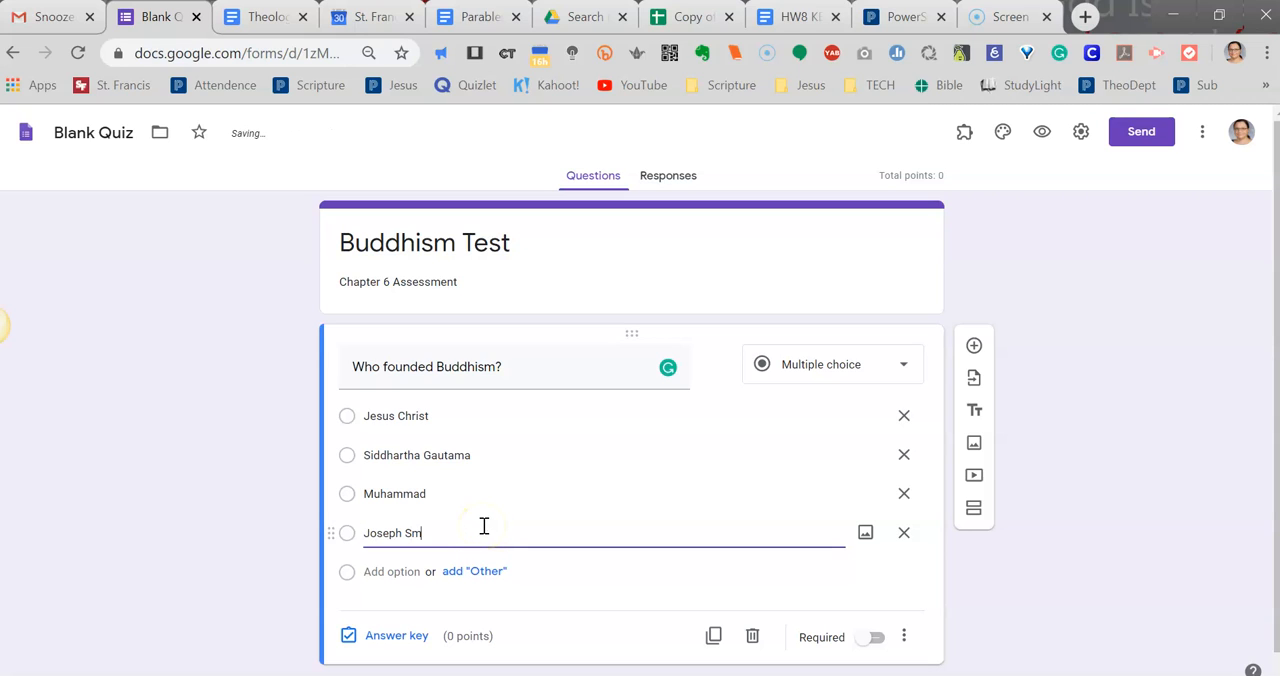
type("ith")
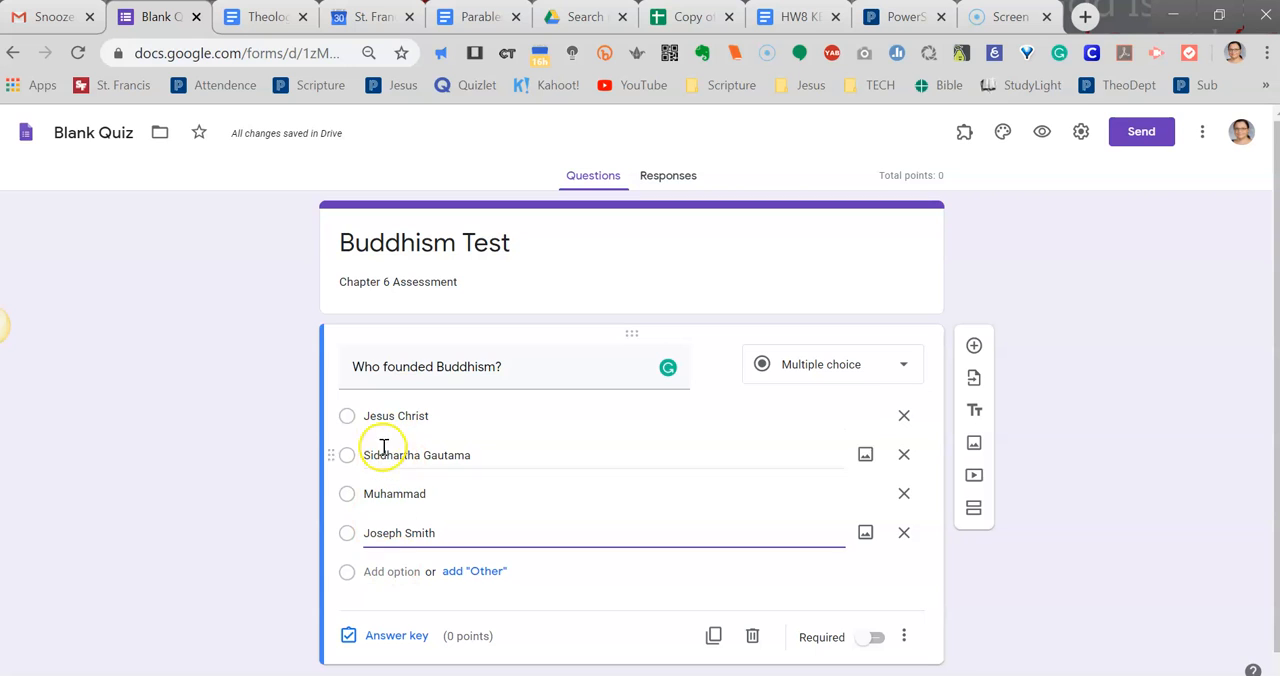
left_click(380, 574)
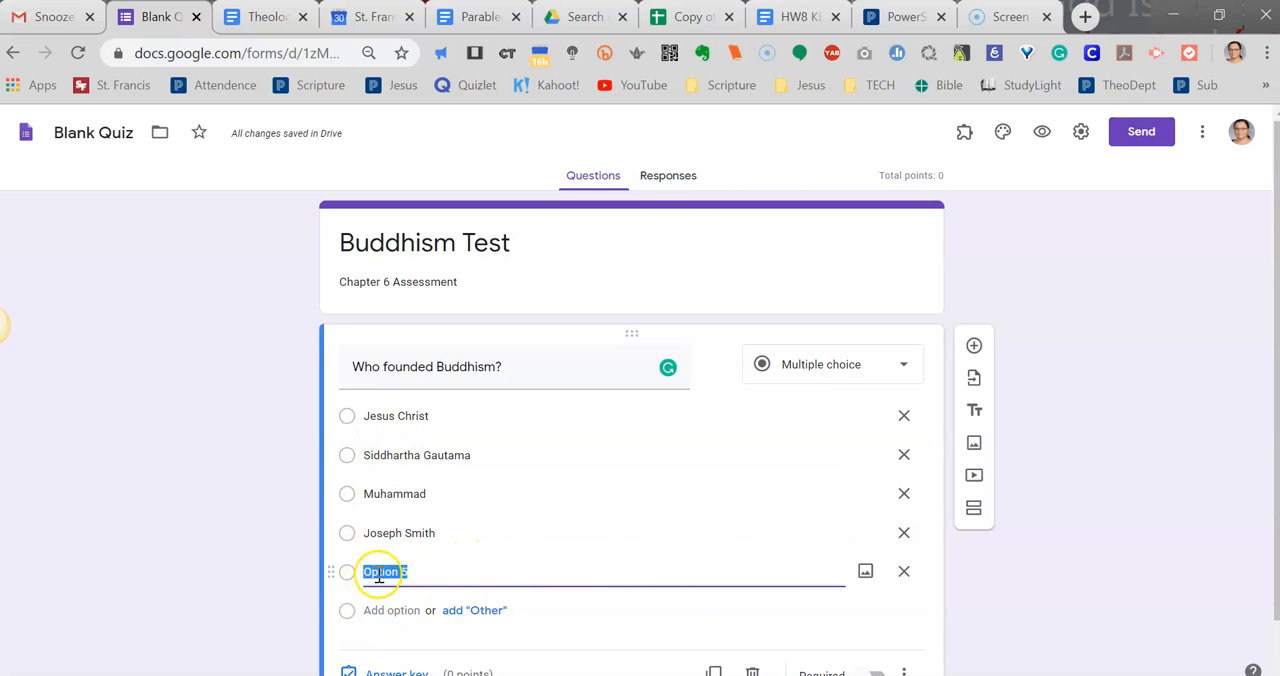
left_click(904, 572)
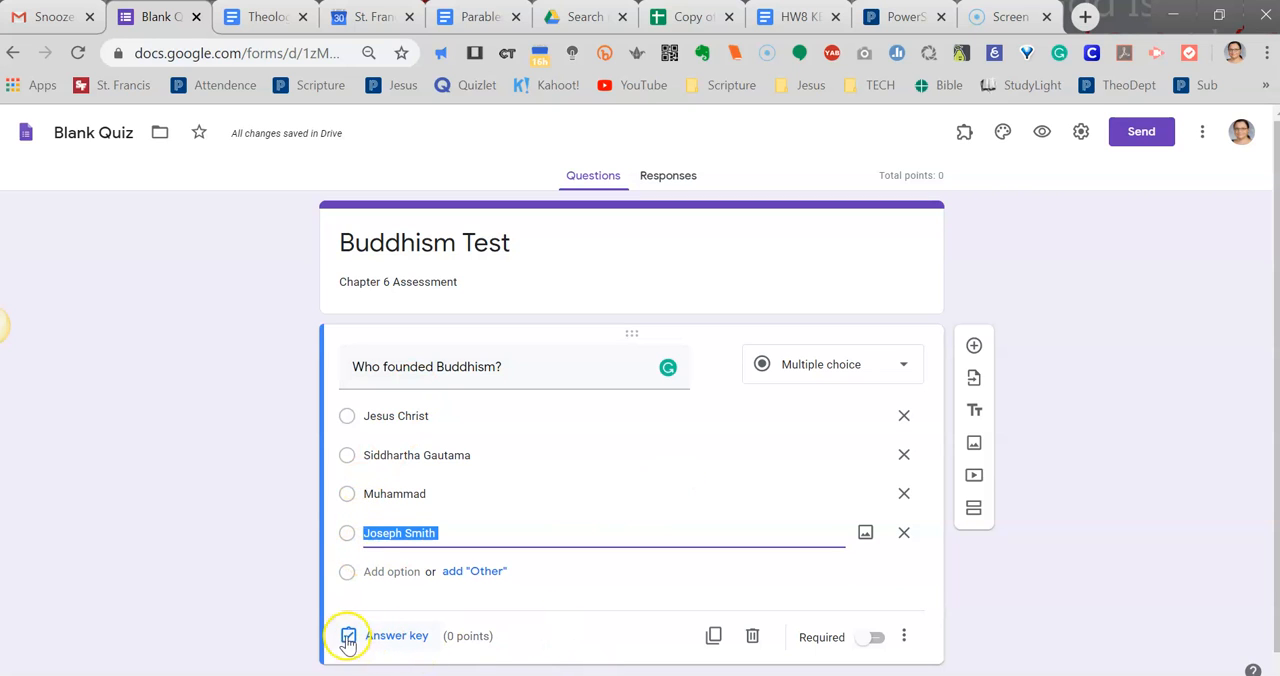
Mark "Siddhartha Gautama" as the correct answer to the Buddhism founder question and make it worth 1 point.
left_click(398, 638)
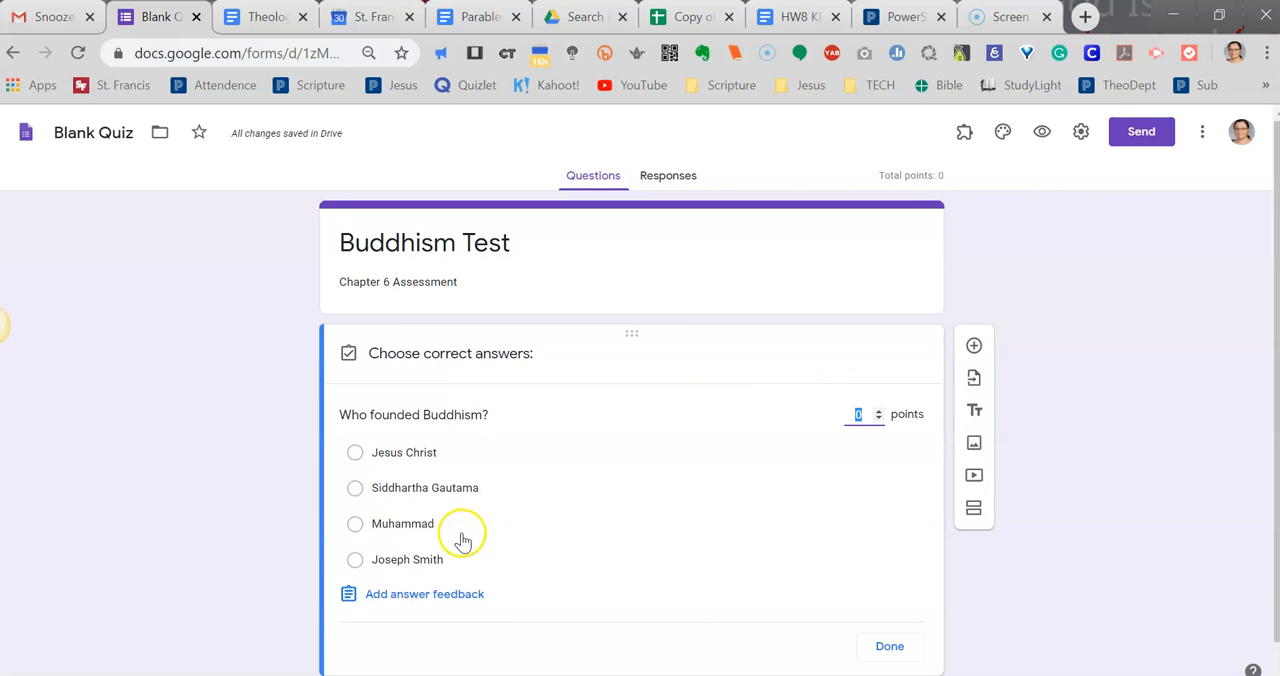
left_click(404, 492)
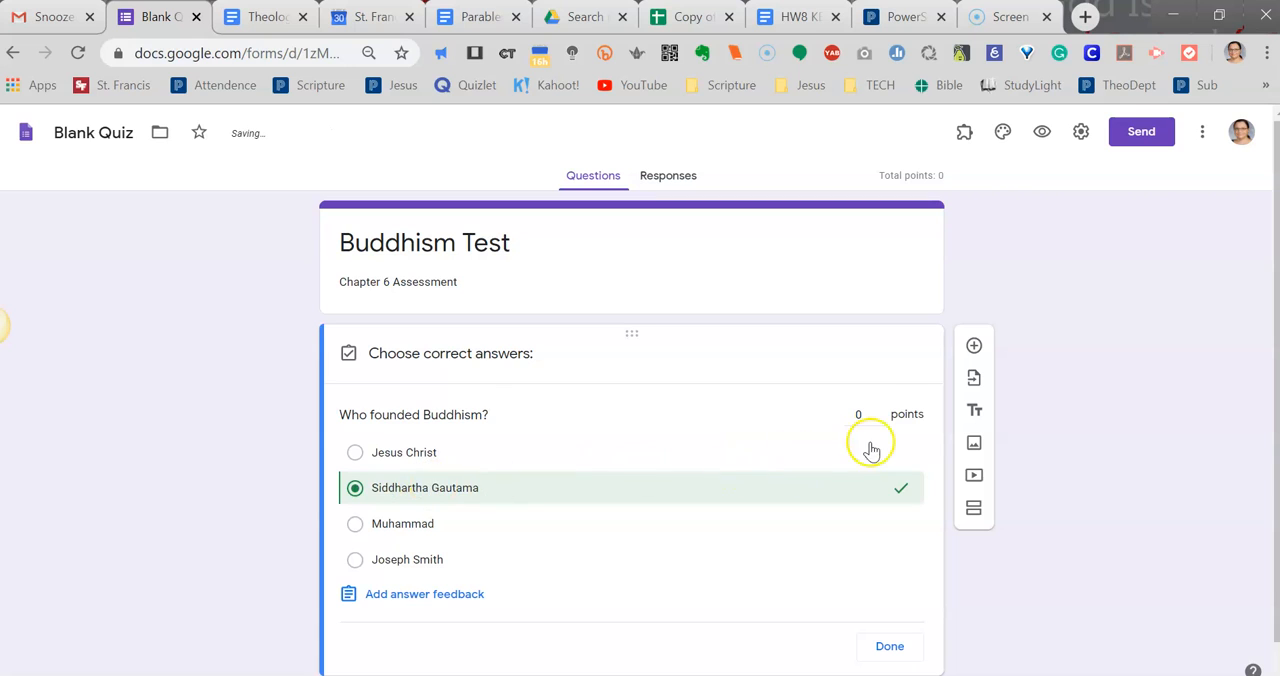
left_click(883, 411)
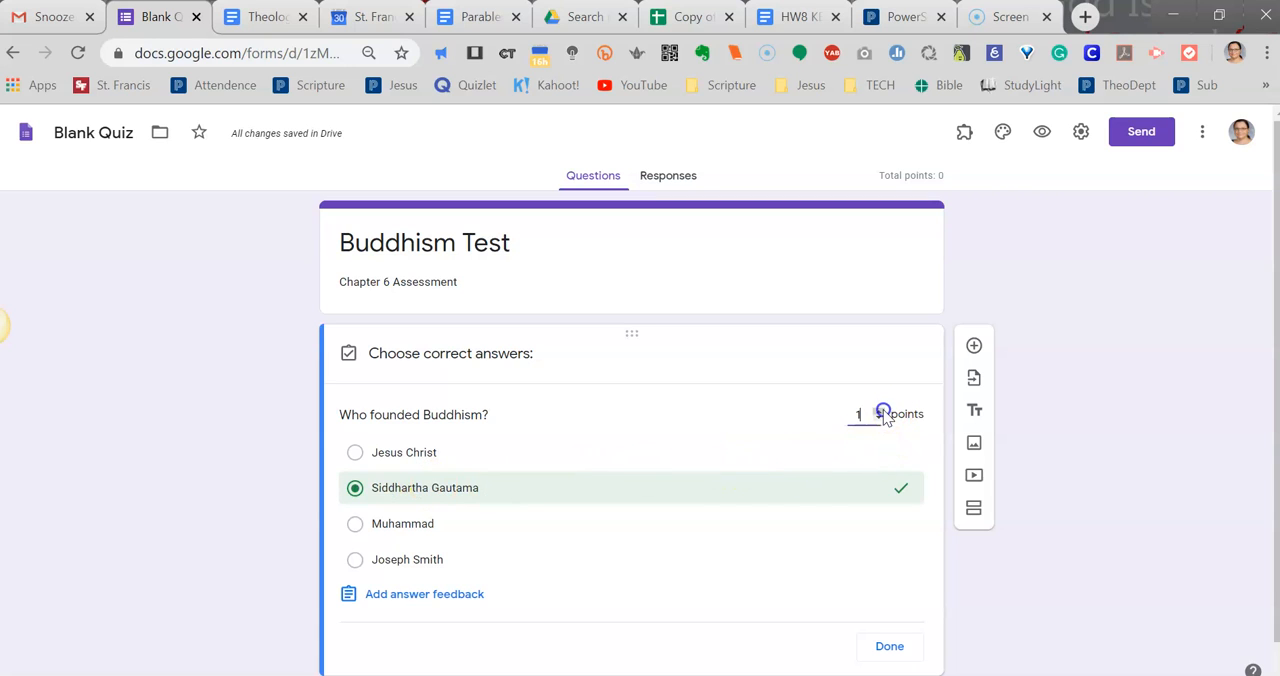
left_click(880, 649)
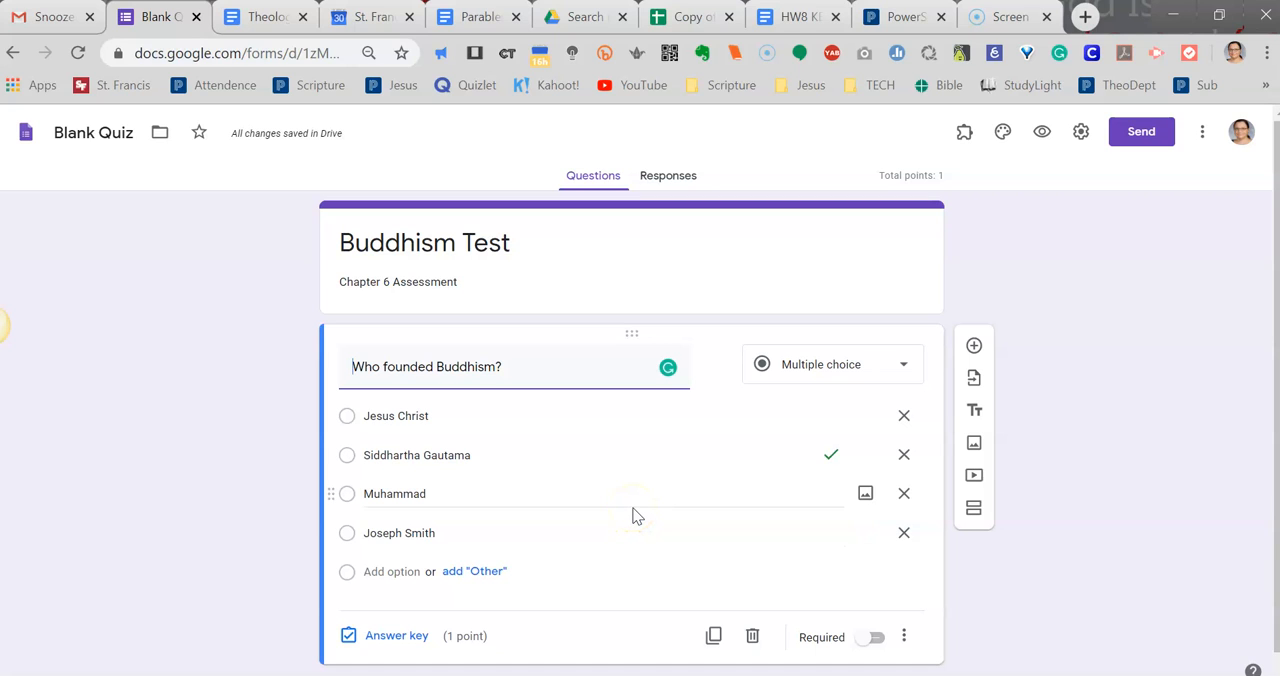
Add a new blank question and move it above the "Who founded Buddhism?" question.
scroll(634, 514, "down", 1)
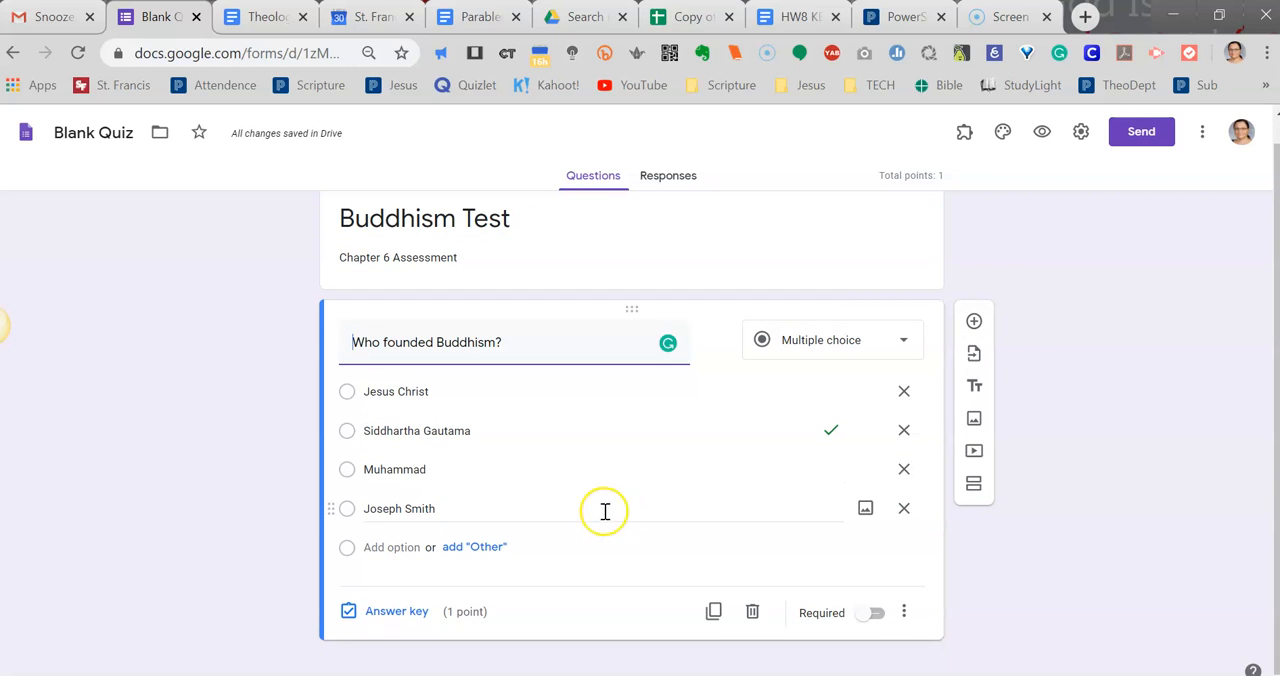
left_click(973, 324)
left_click(976, 322)
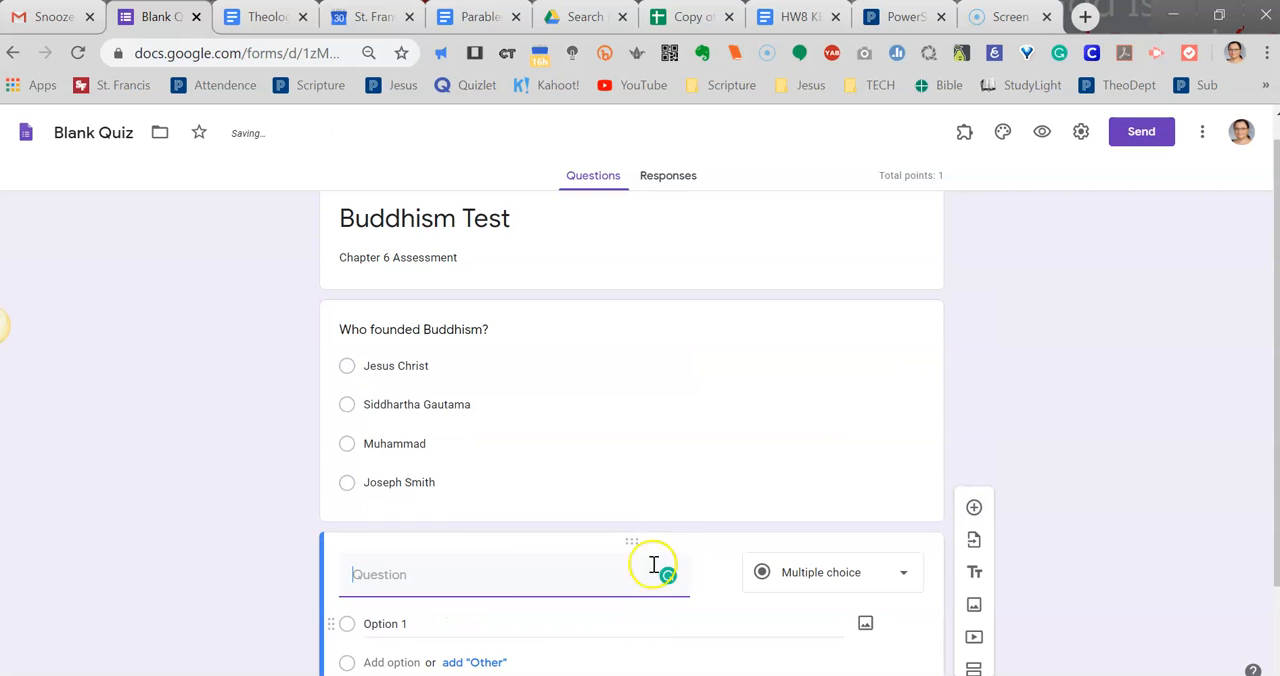
scroll(650, 555, "down", 2)
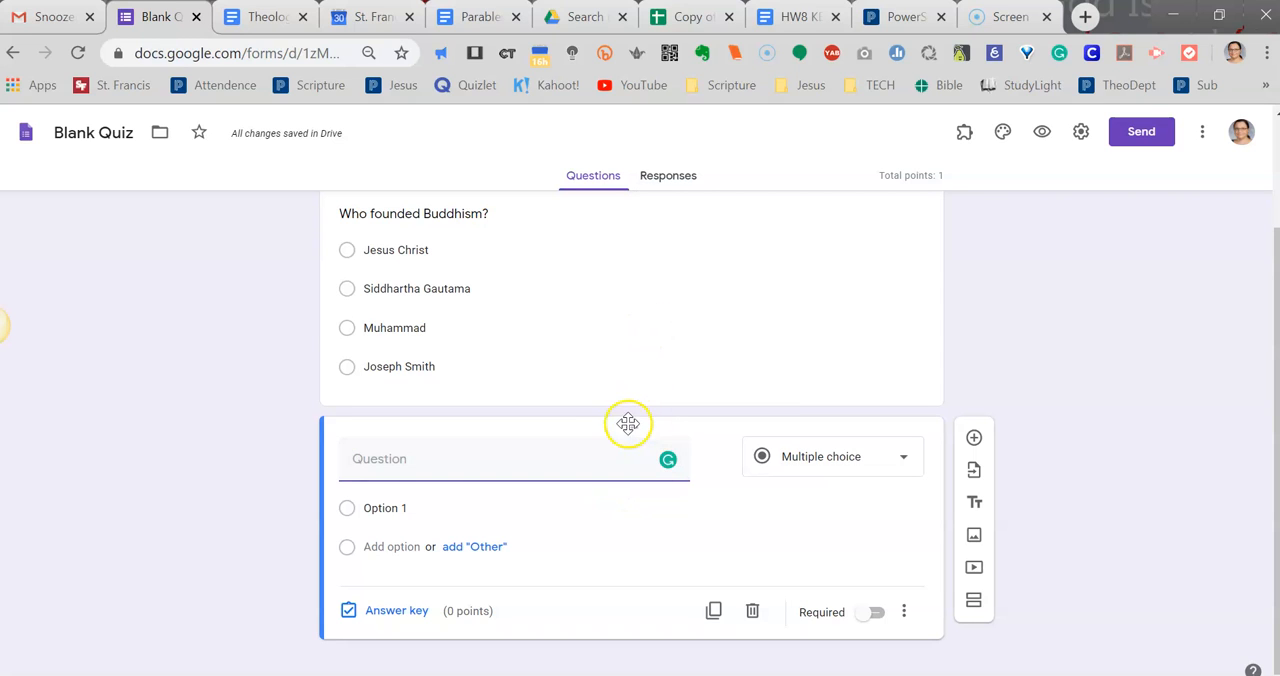
left_click_drag(631, 426, 631, 248)
left_click_drag(631, 506, 646, 246)
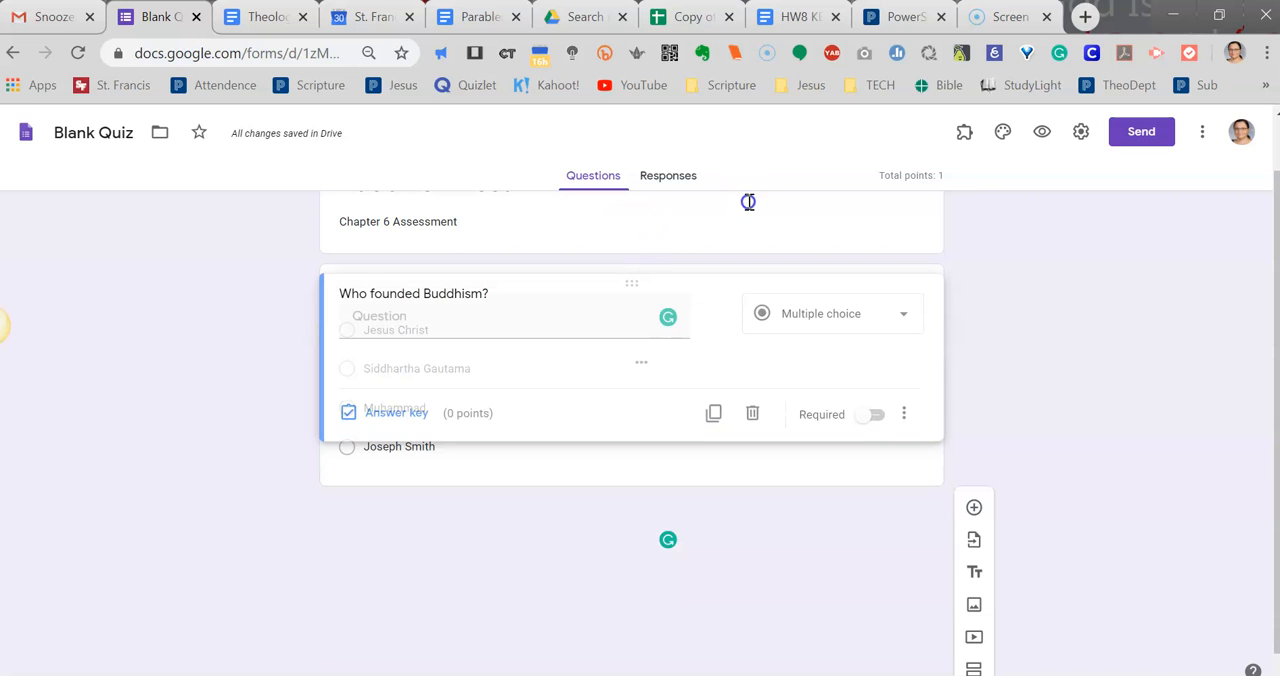
left_click_drag(750, 195, 737, 203)
left_click_drag(624, 271, 634, 546)
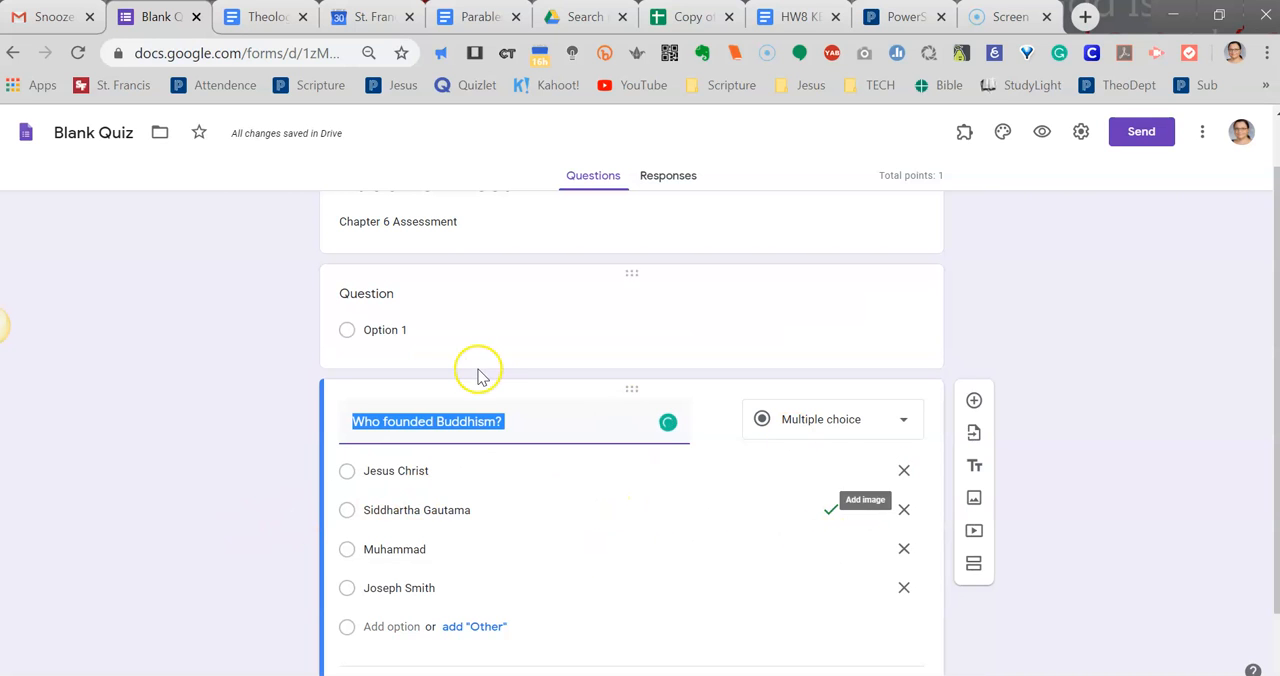
Enter "The first Nobel Truth is suffering." as the text of the blank question.
left_click(514, 312)
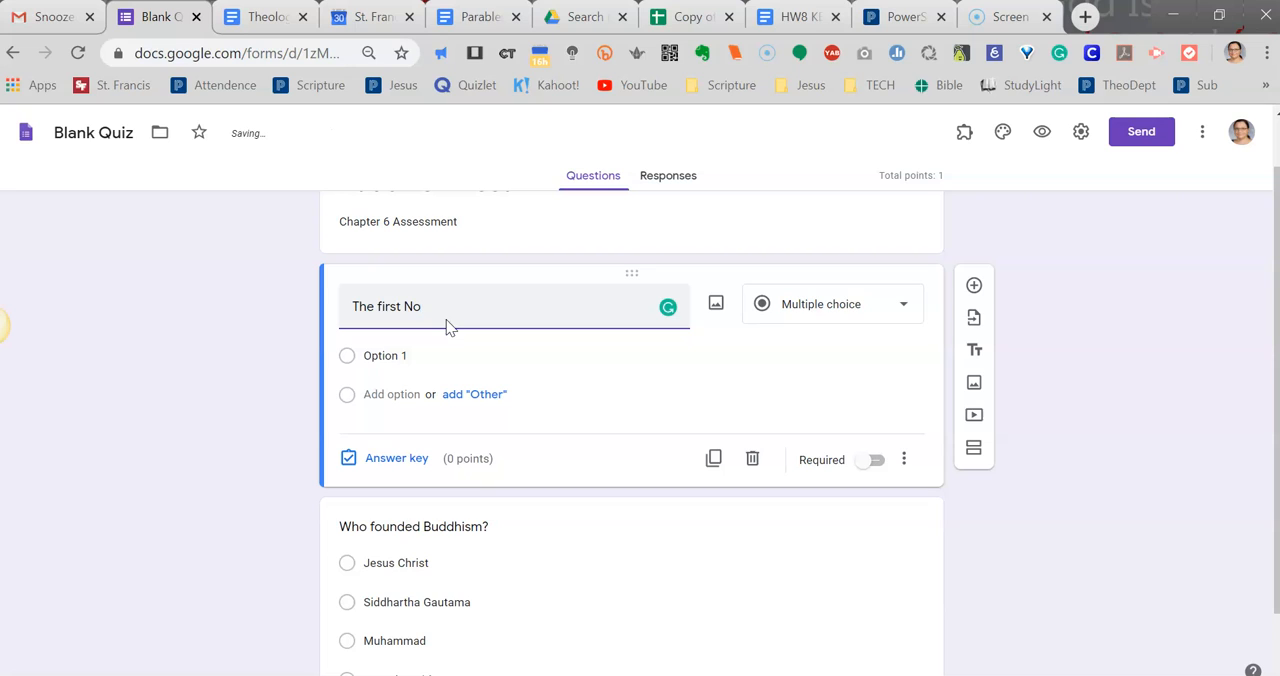
type("bel T")
type("ruth ius")
key("BackSpace")
key("BackSpace")
type("s")
Give the suffering question the two answer options "True" and "False".
left_click(378, 356)
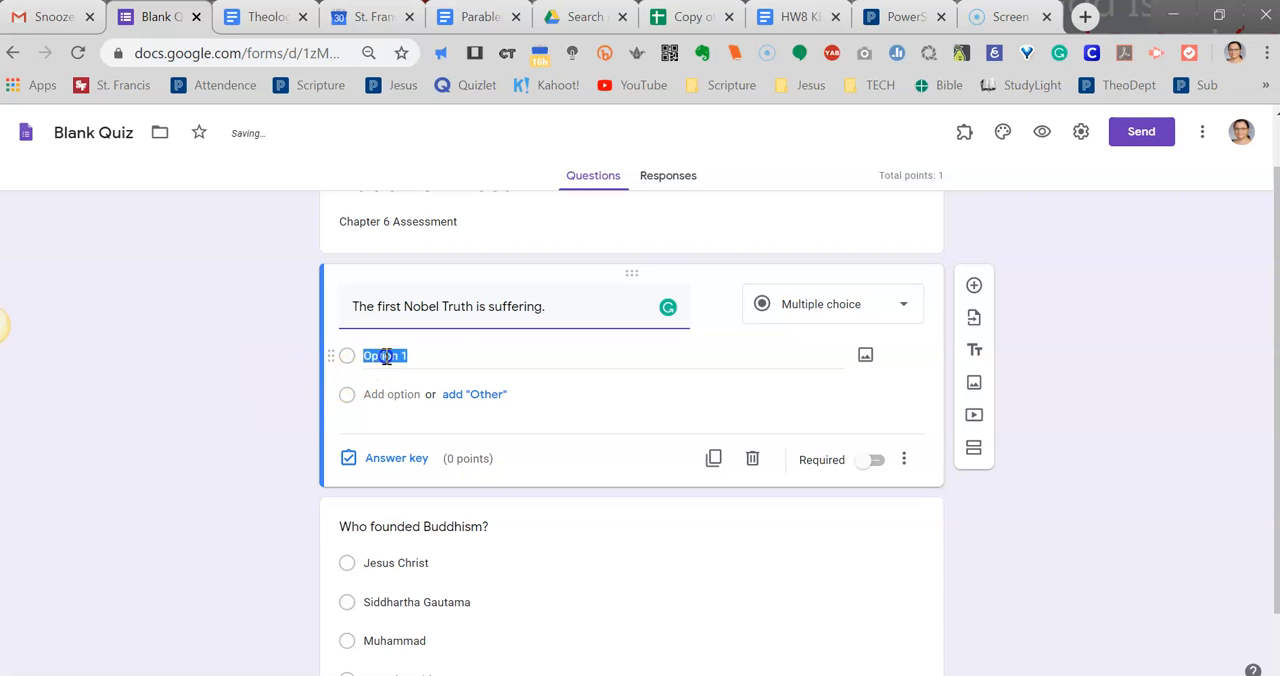
type("Tru")
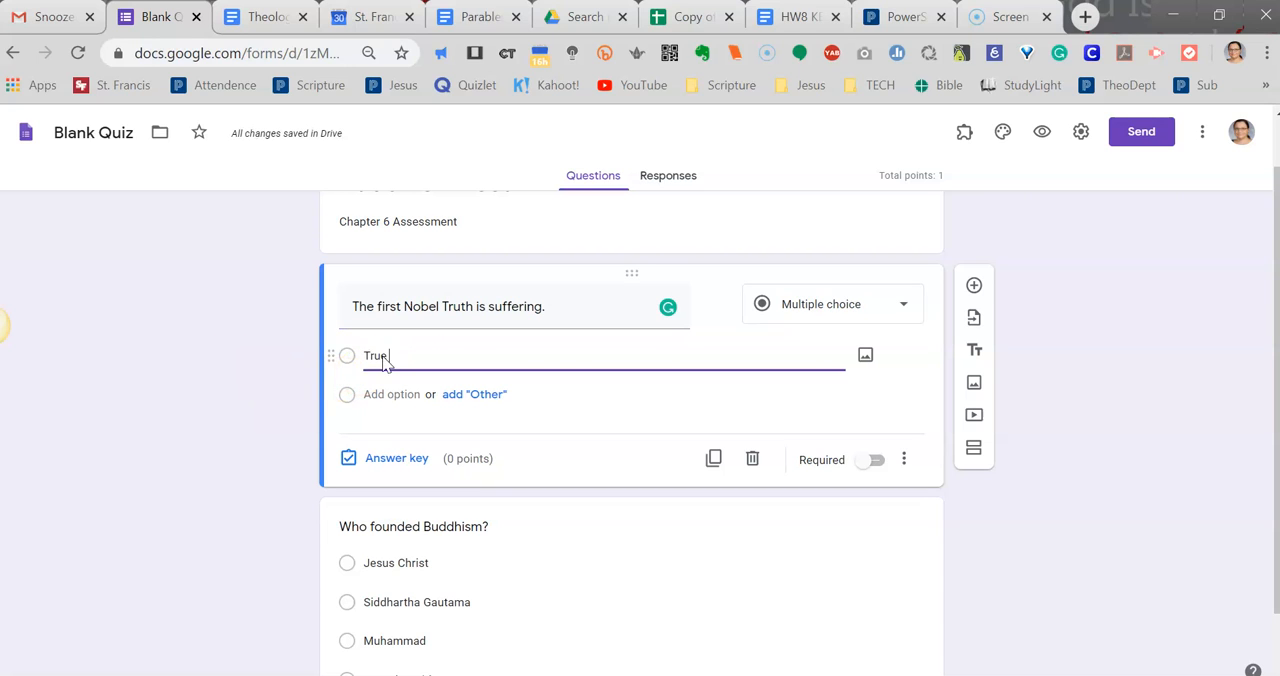
type("e")
left_click(406, 410)
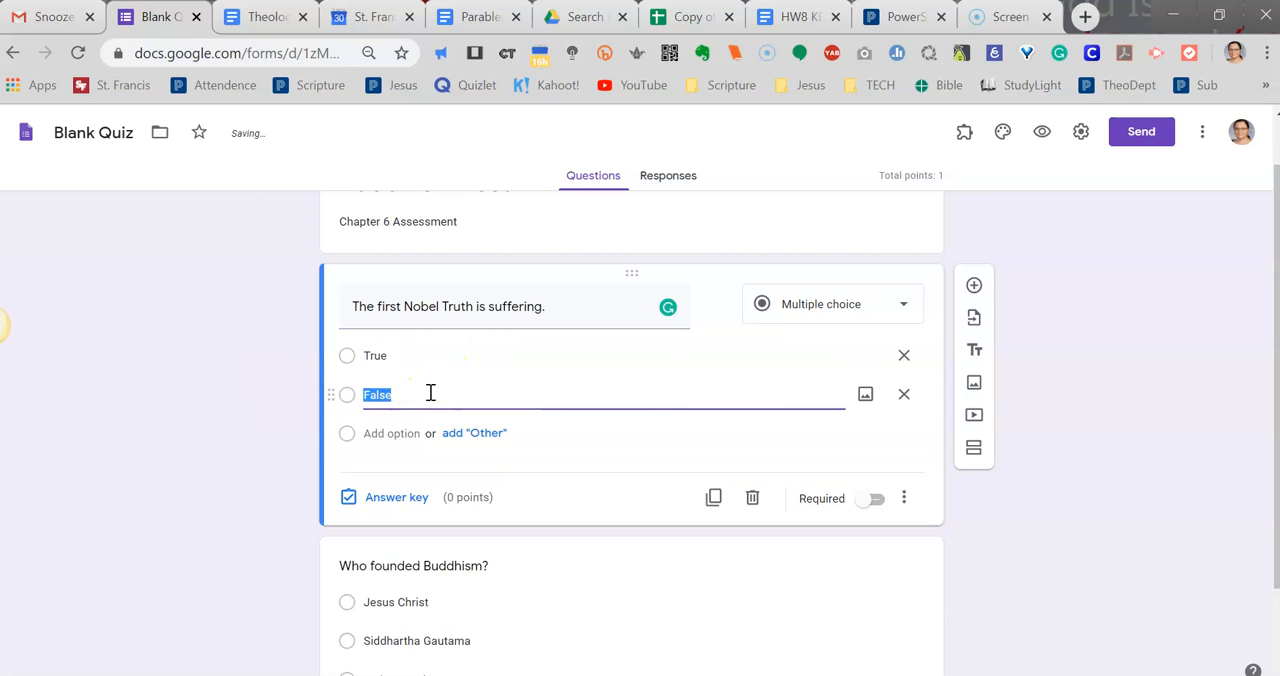
left_click(570, 392)
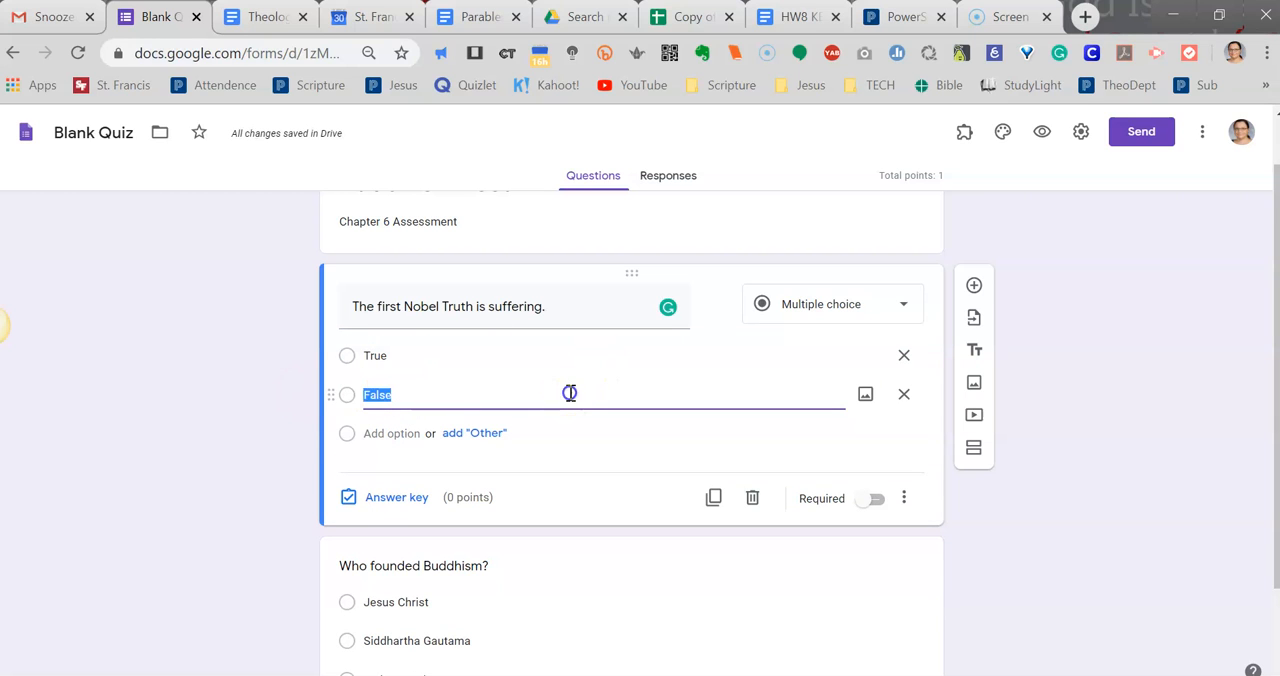
Mark "True" as the correct answer to the suffering question and make it worth 1 point.
left_click(388, 500)
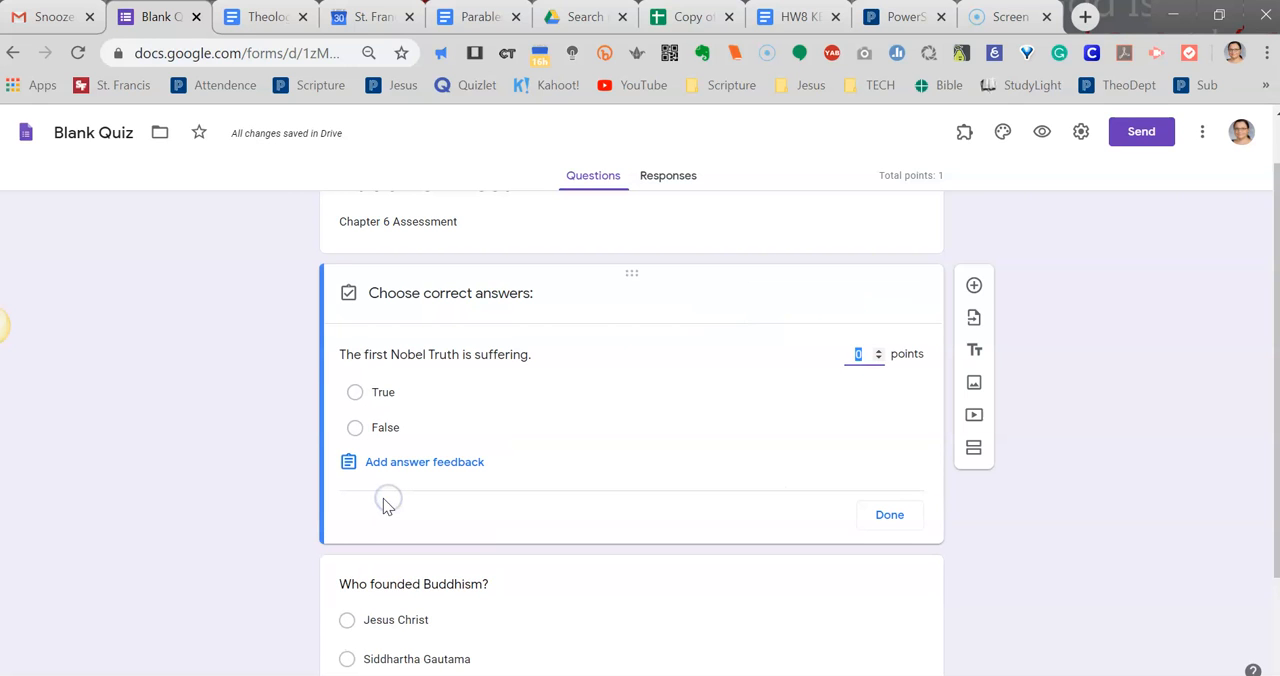
left_click(399, 394)
left_click(878, 350)
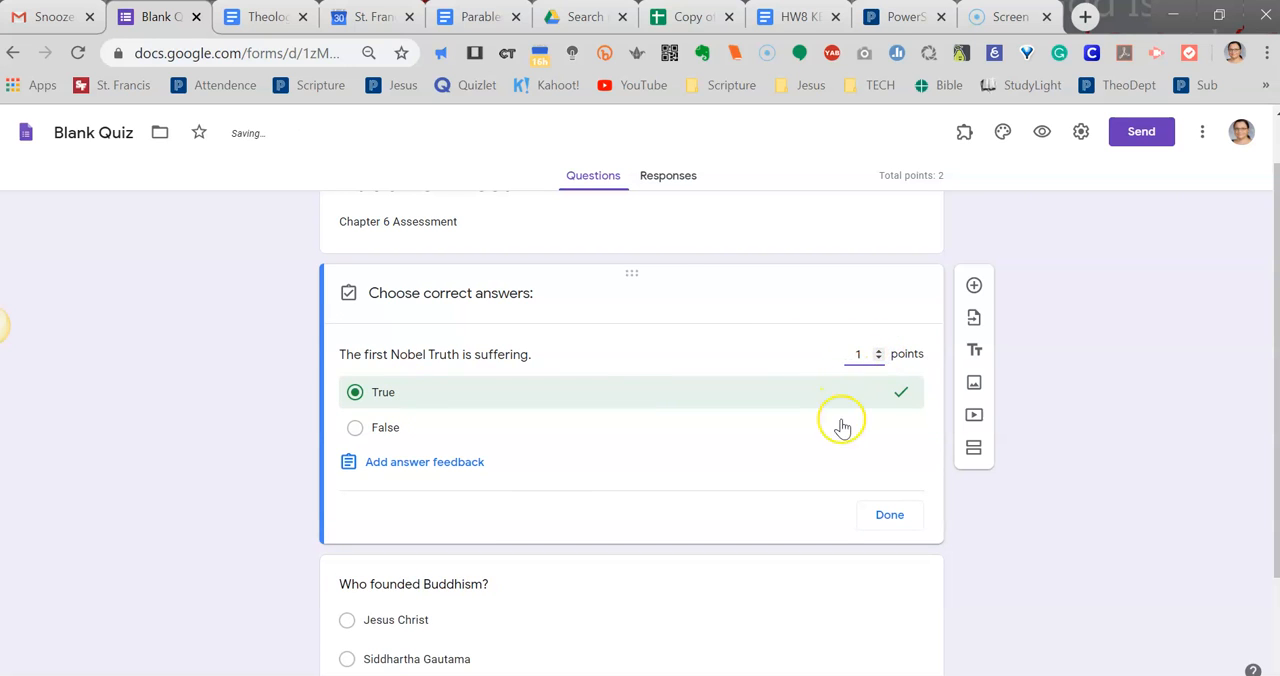
left_click(890, 518)
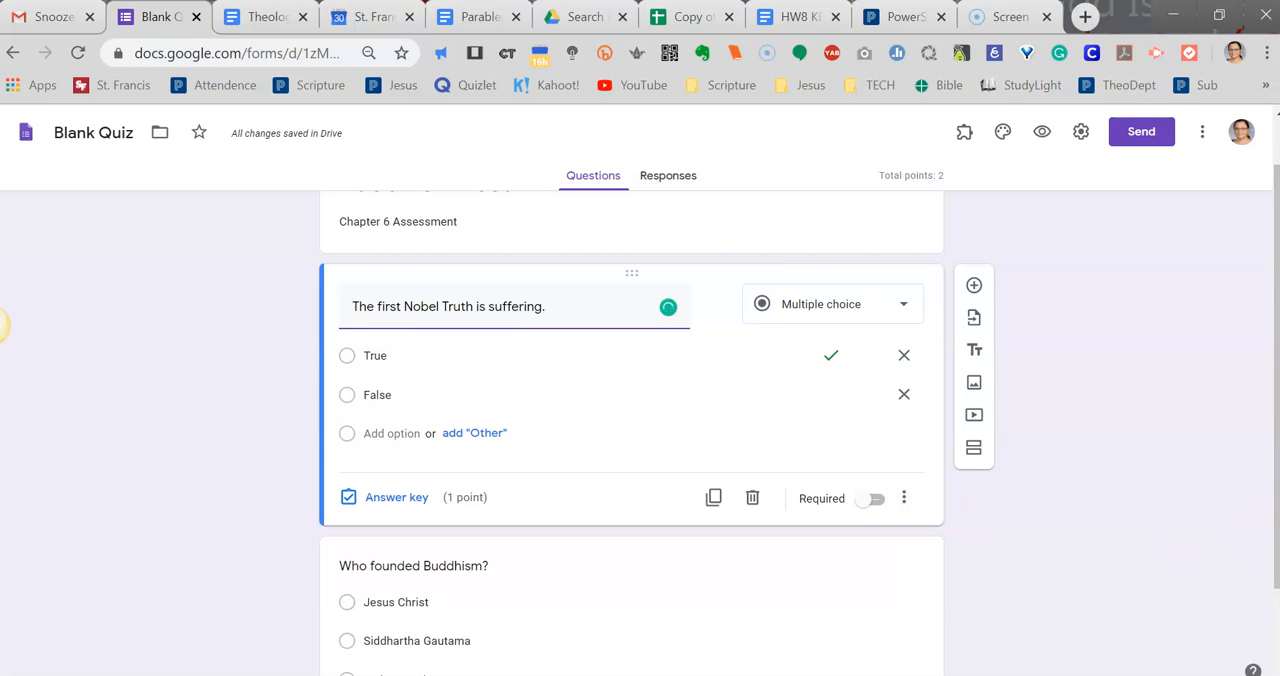
Add another question below the true/false question and set its type to Multiple choice grid.
scroll(1155, 475, "down", 1)
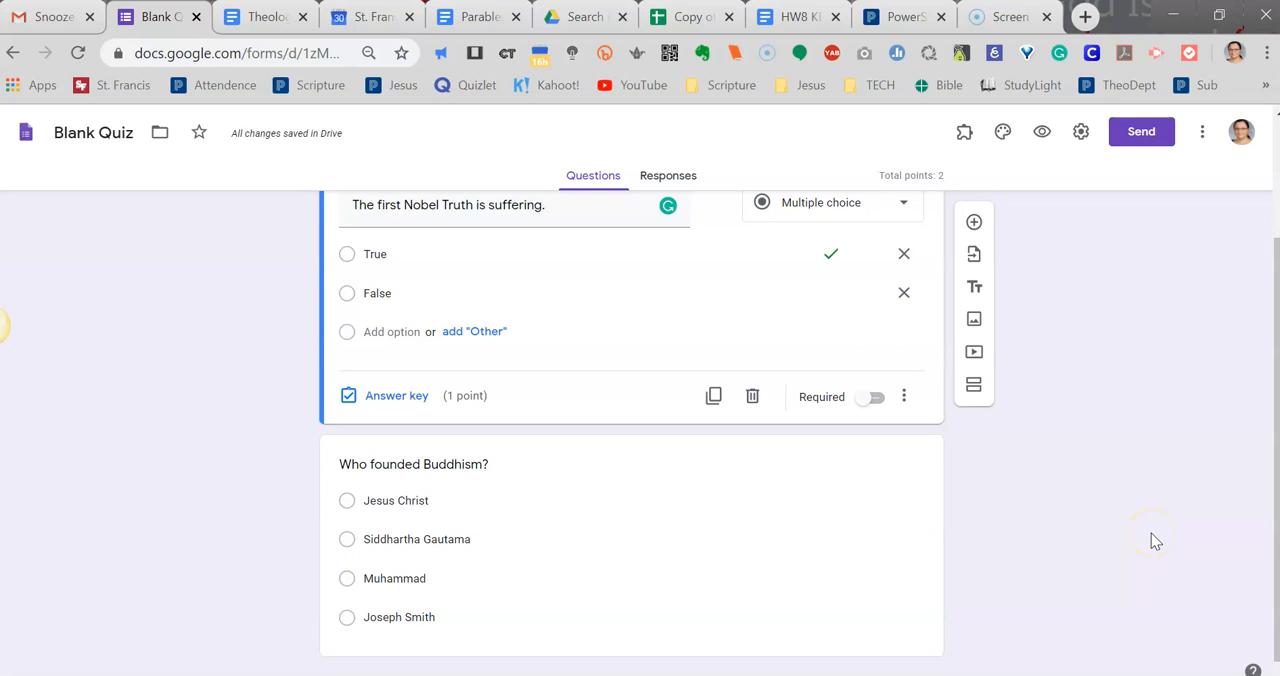
scroll(1151, 533, "up", 1)
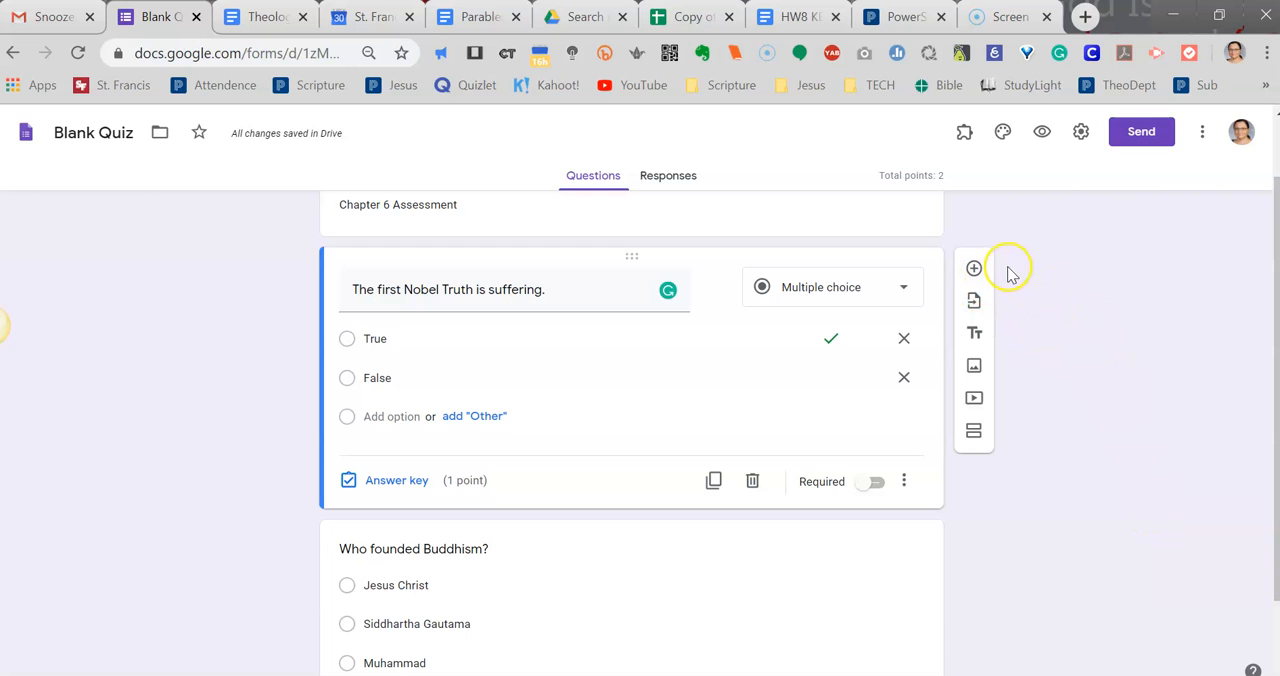
left_click(975, 269)
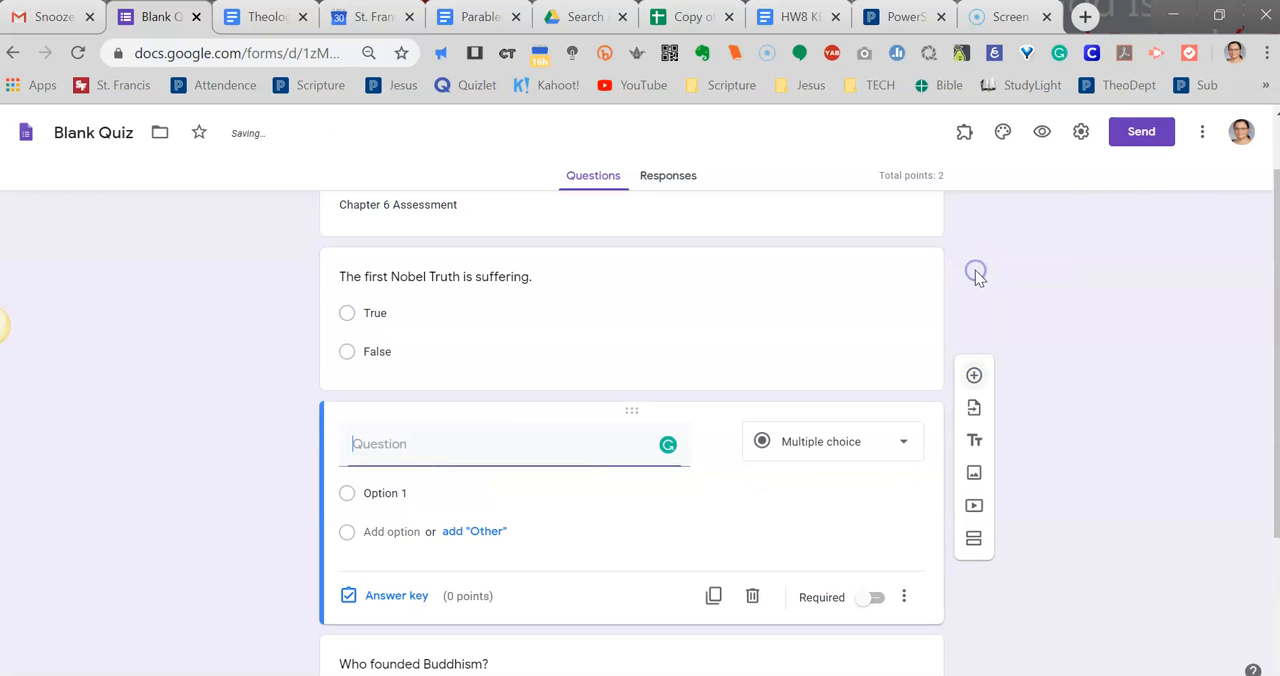
scroll(787, 428, "down", 1)
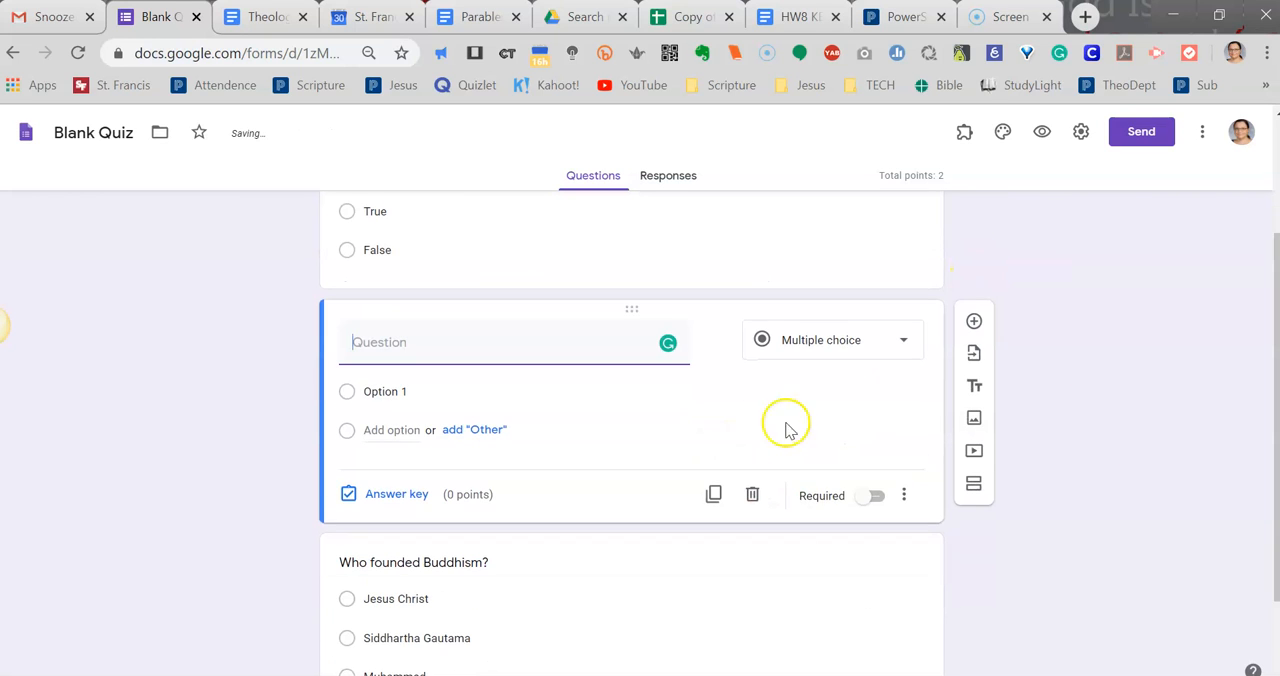
left_click(829, 345)
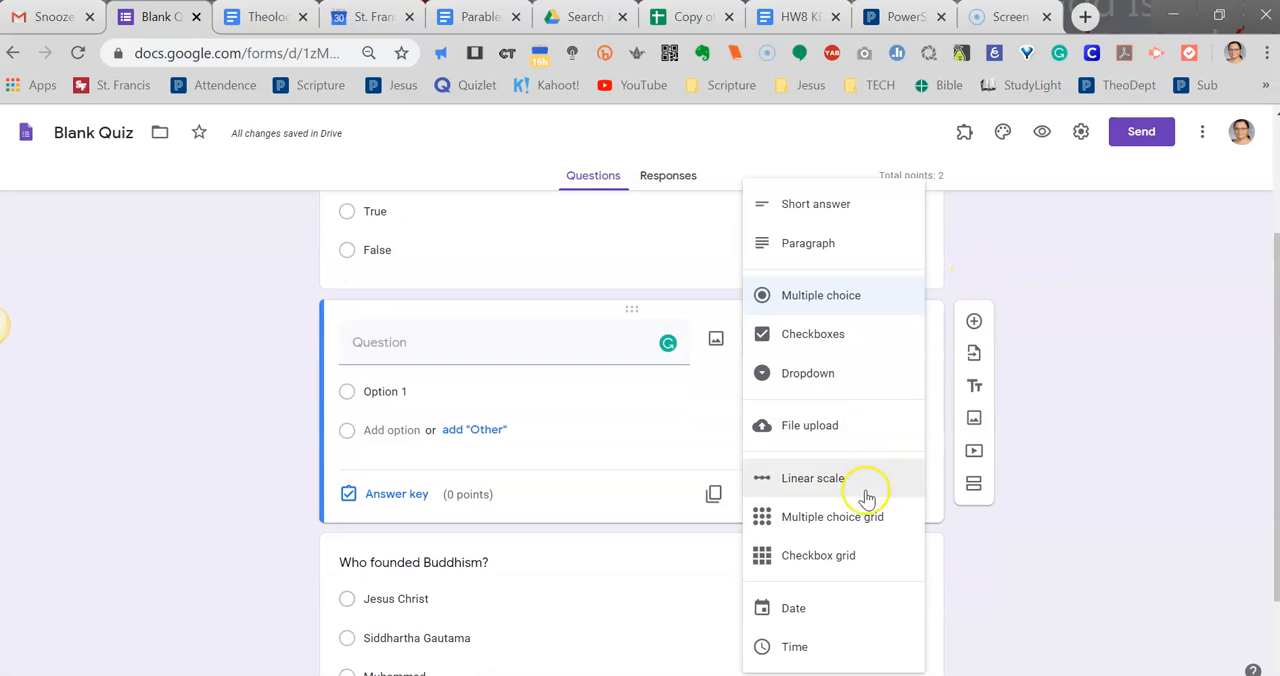
left_click(819, 522)
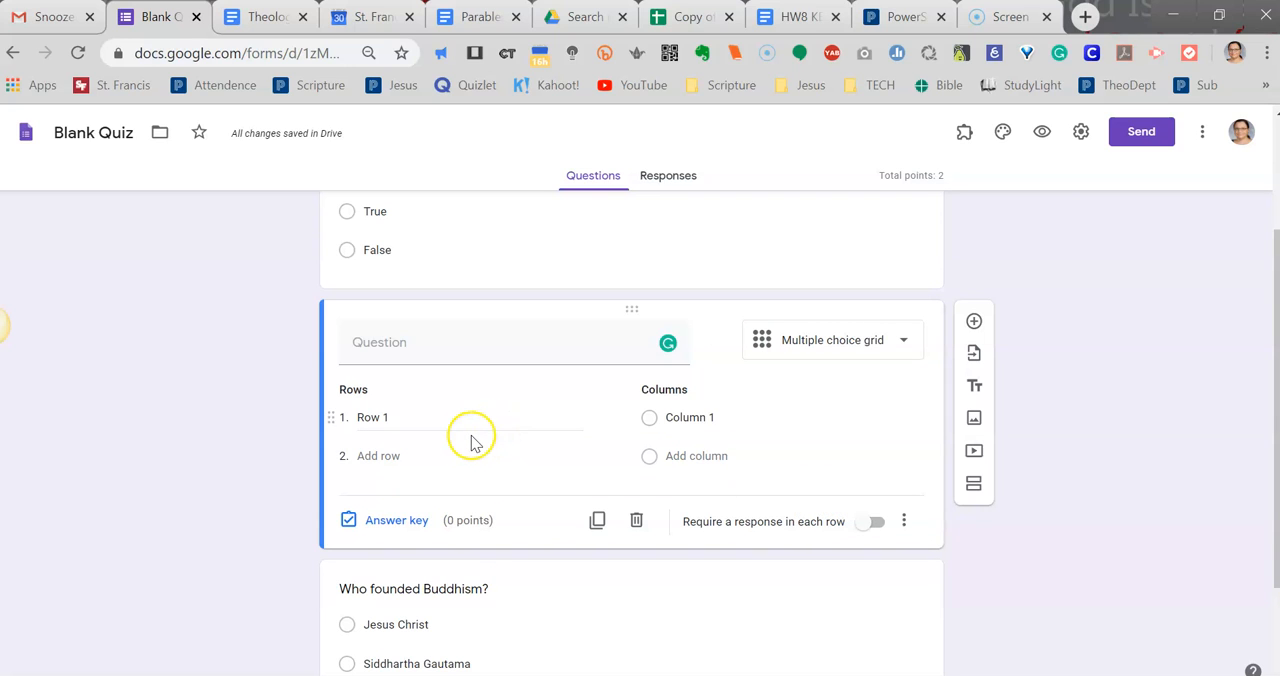
Enter "Match the term with the definition." as the grid question's text.
left_click(376, 419)
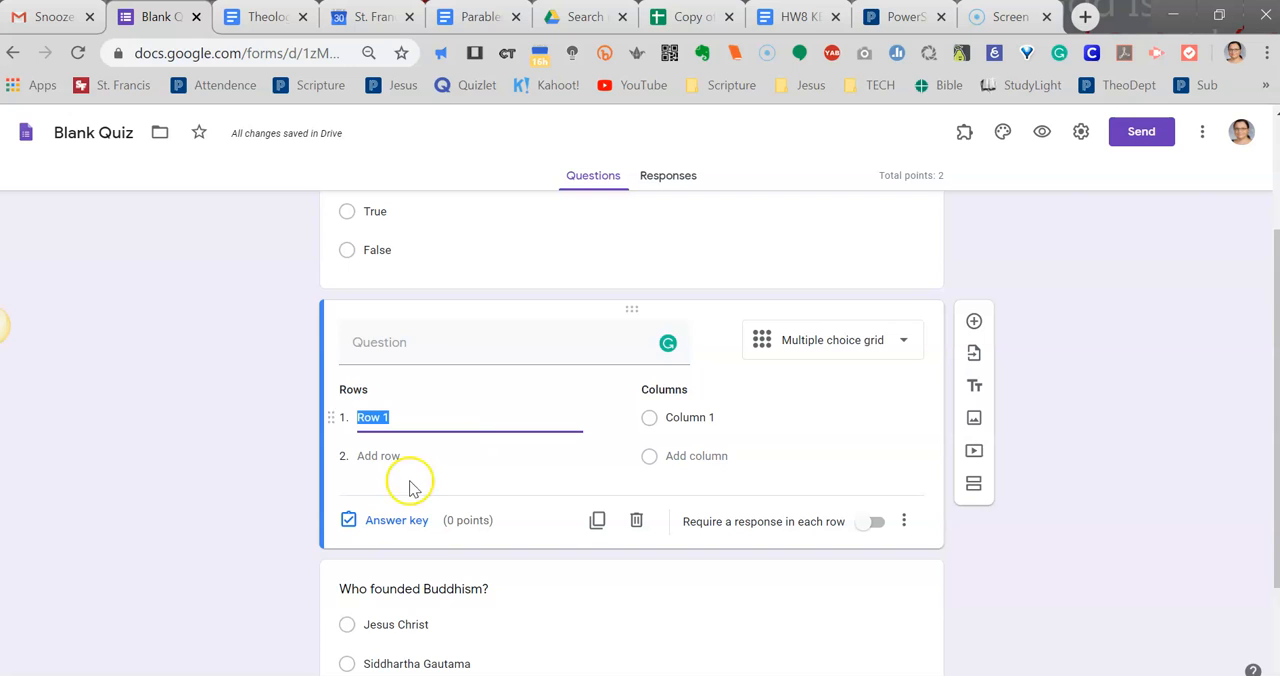
left_click(439, 349)
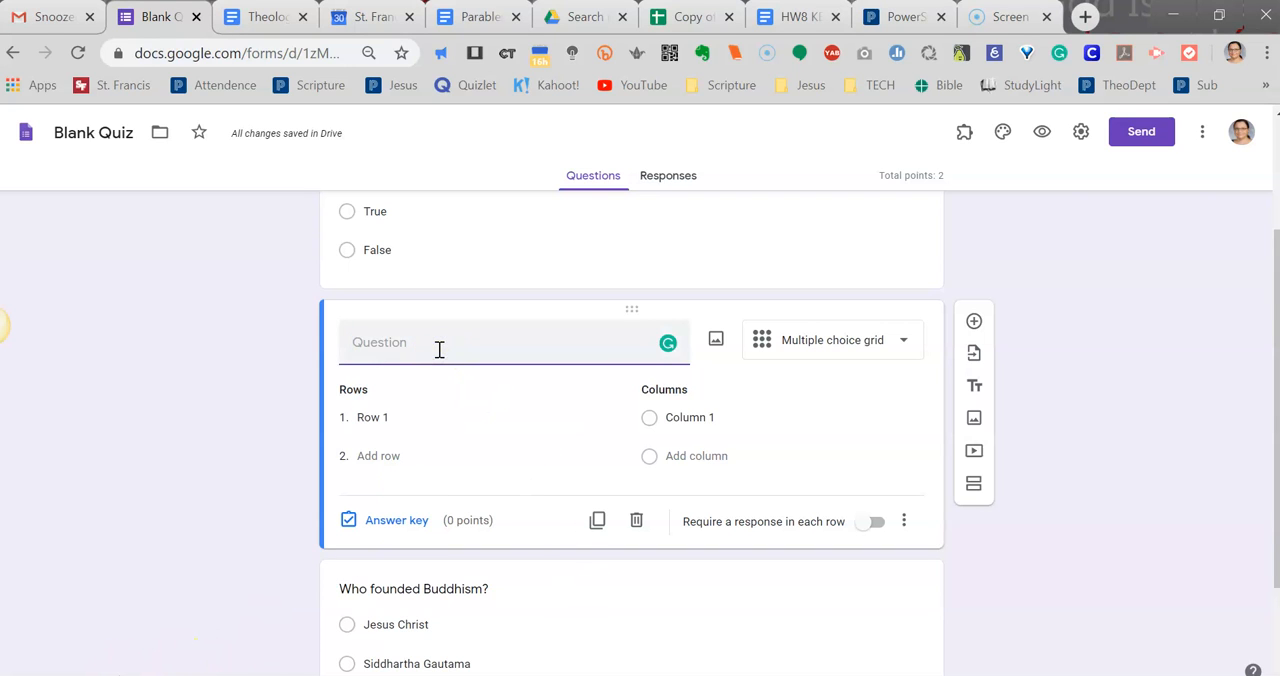
type("Vovab")
key("BackSpace")
key("BackSpace")
key("BackSpace")
type("ca")
key("BackSpace")
key("BackSpace")
key("BackSpace")
type("Match the term wit")
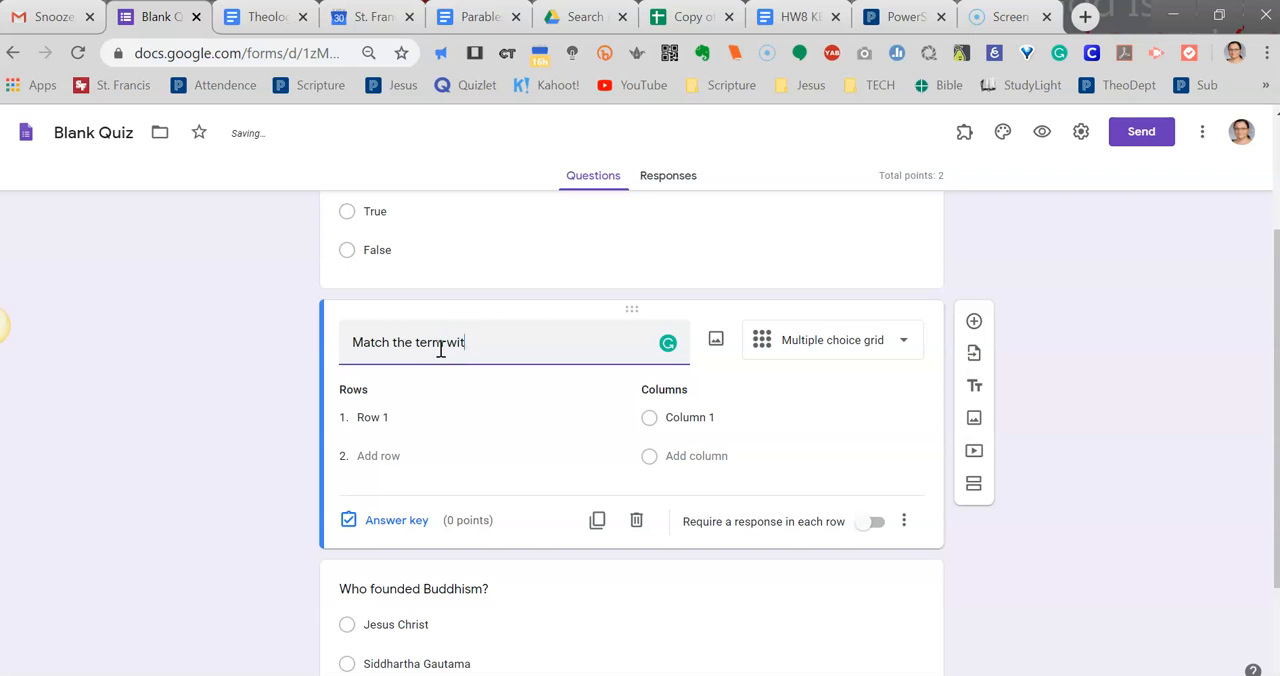
type("h the definition.")
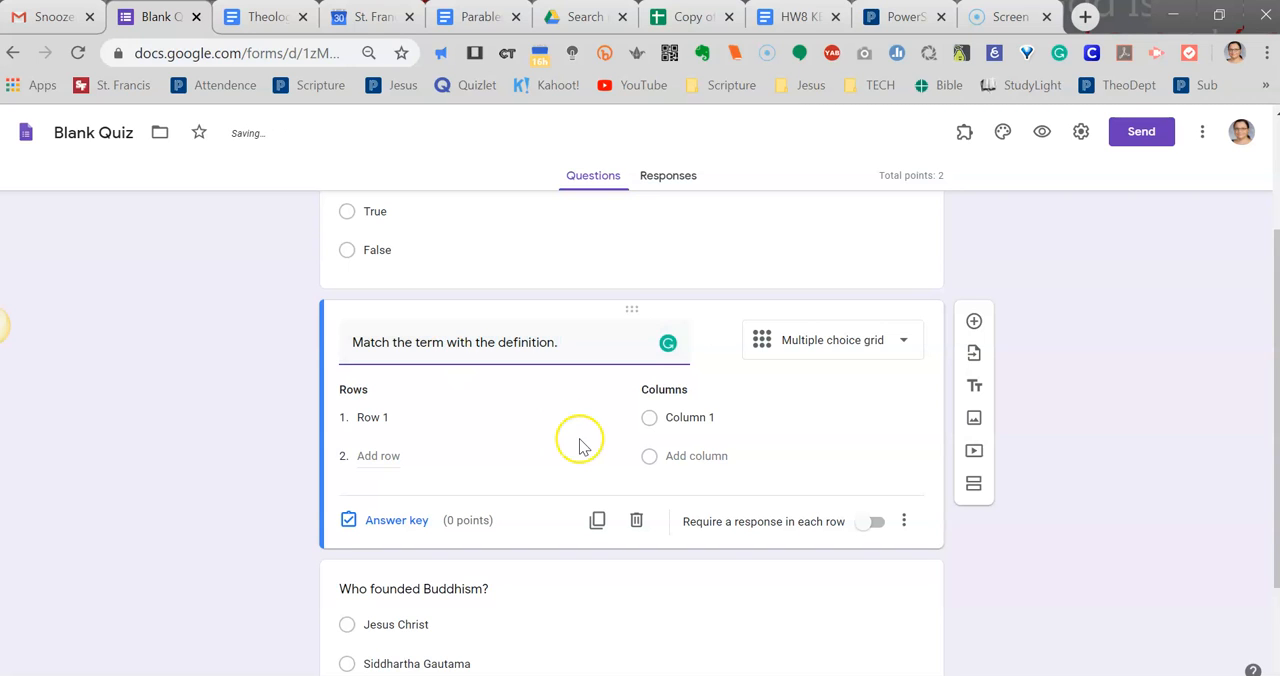
Replace the grid's first row placeholder with "The Buddhist community of monks nuns and laity.".
left_click(412, 417)
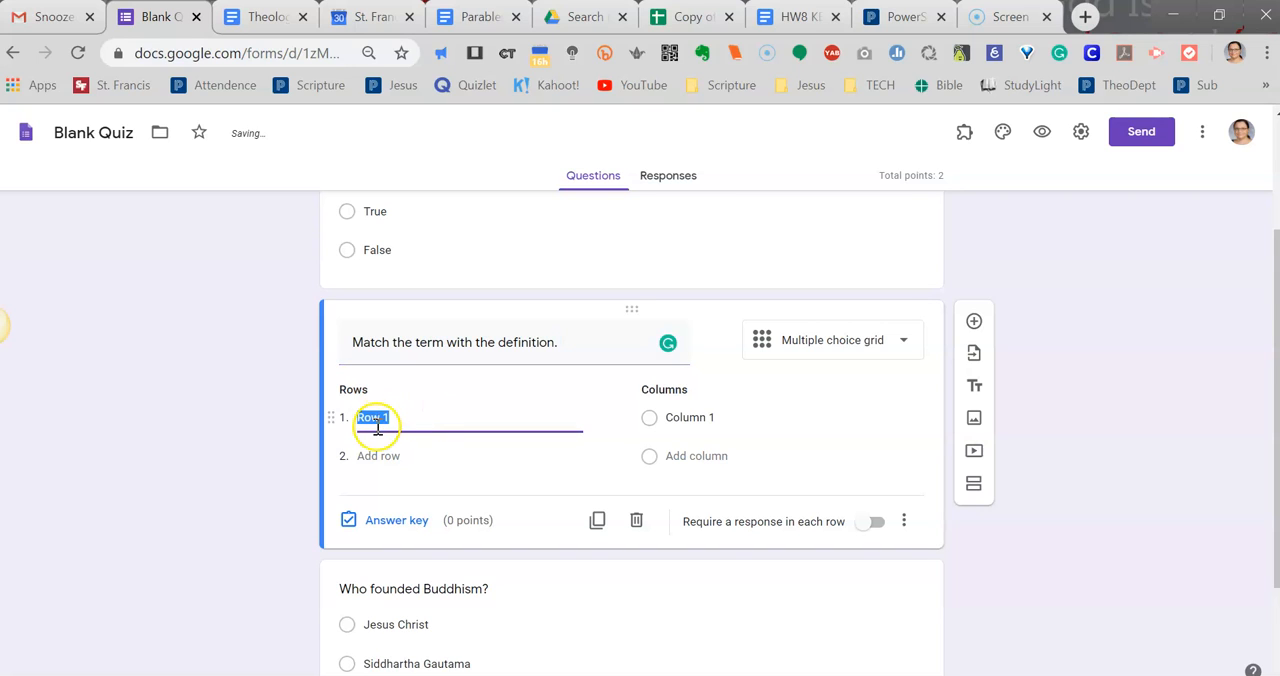
key("BackSpace")
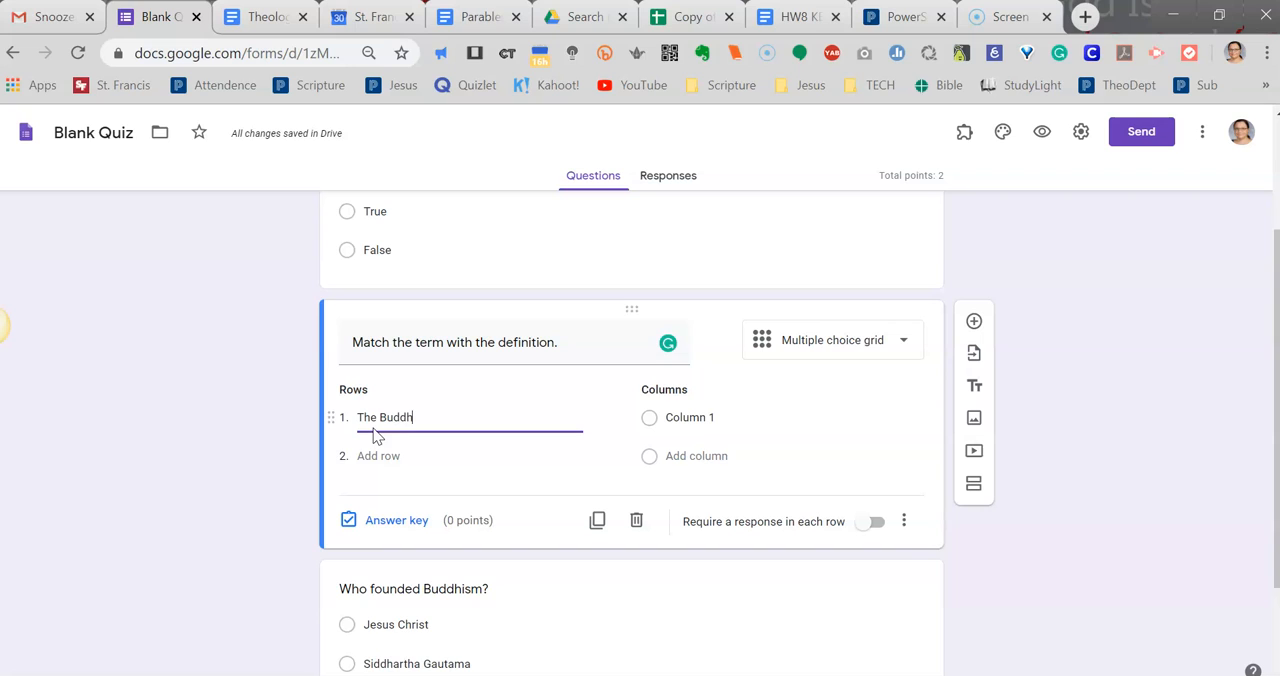
type("The Buddhist co")
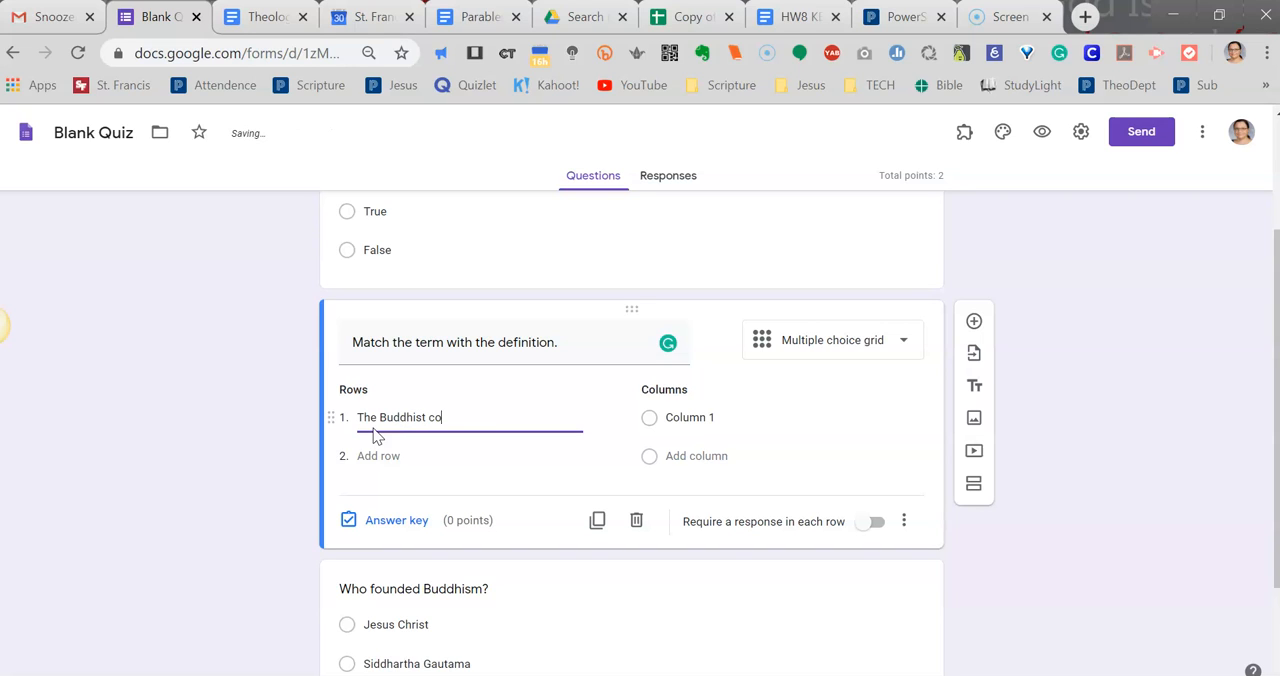
type("mmunity of mo")
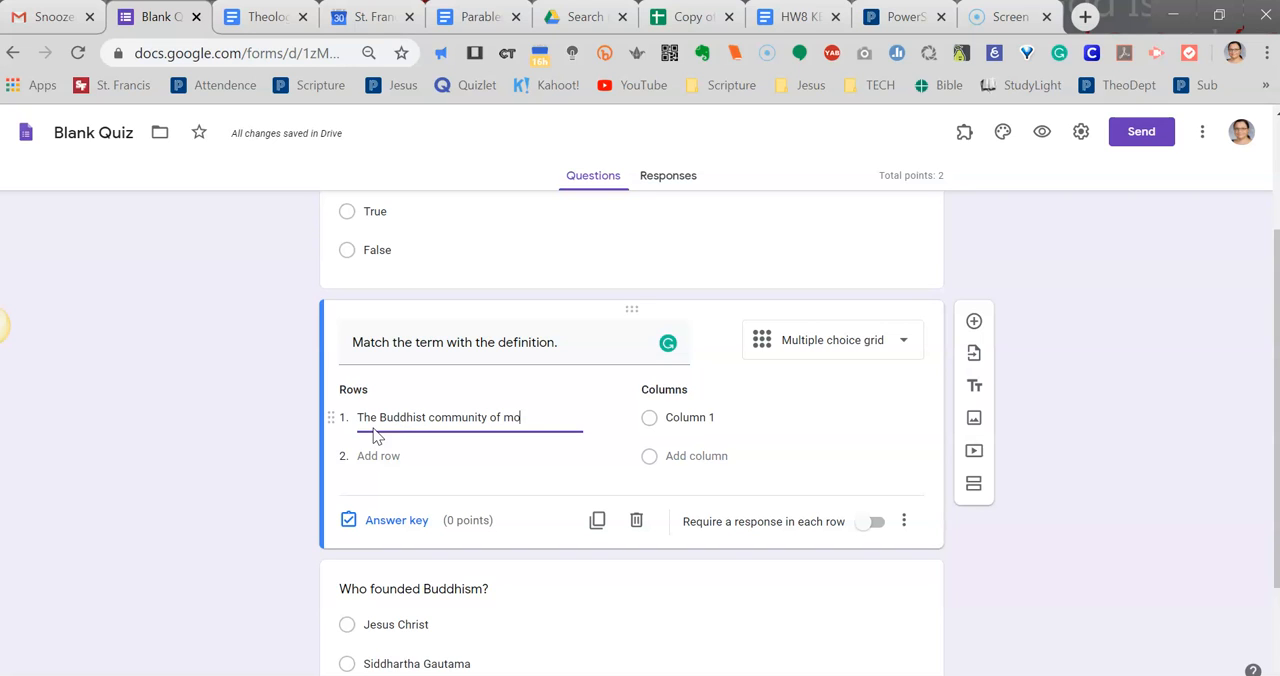
type("nks nu")
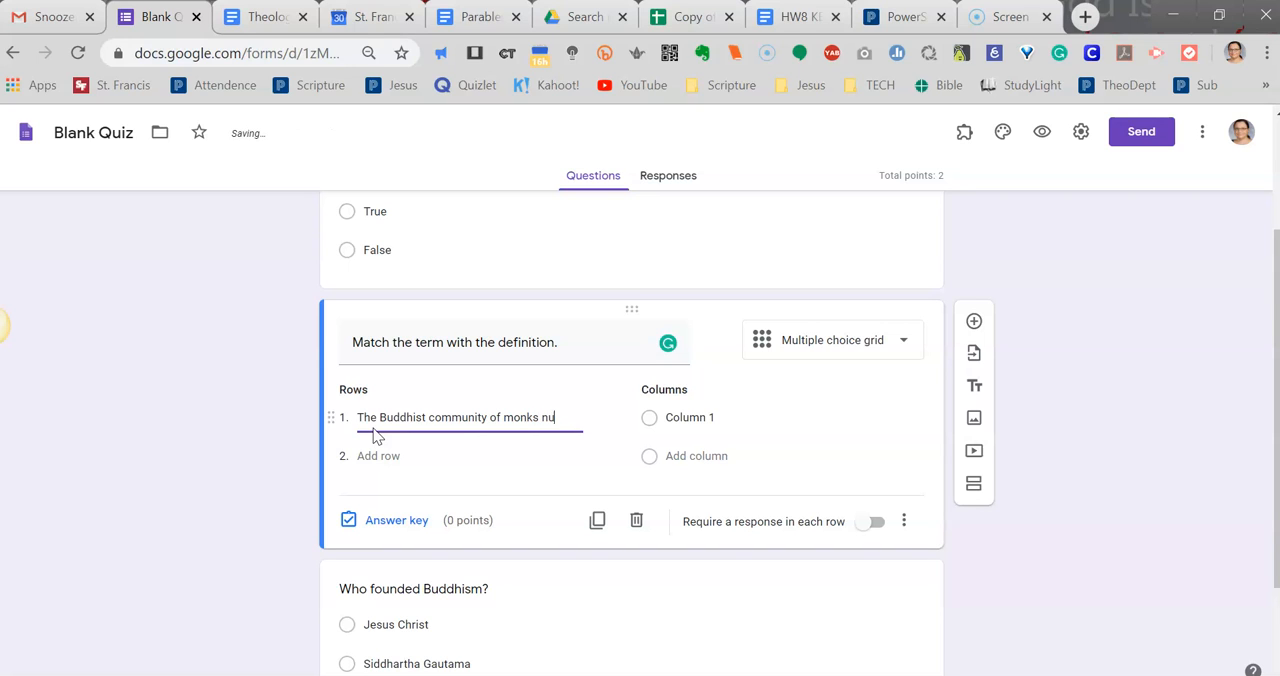
type("ns and laity.")
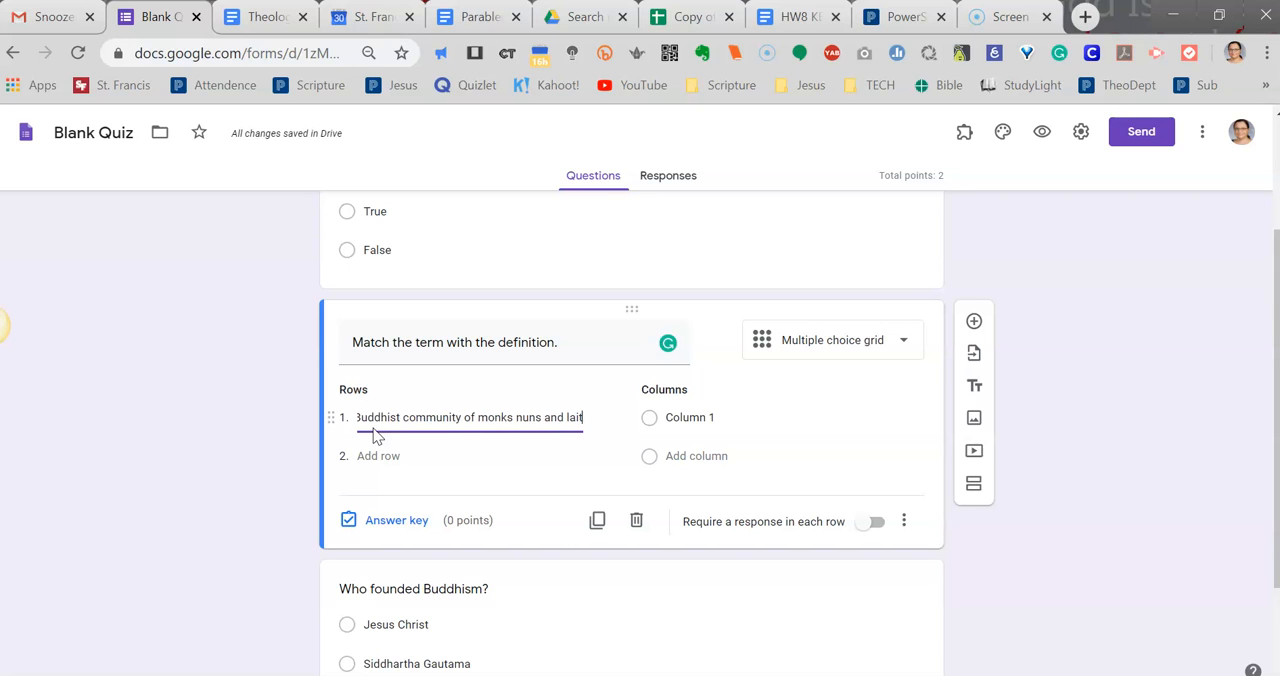
left_click(893, 233)
Add a second row to the matching grid reading "The force that determines the nature of one's rebirth.".
left_click(424, 457)
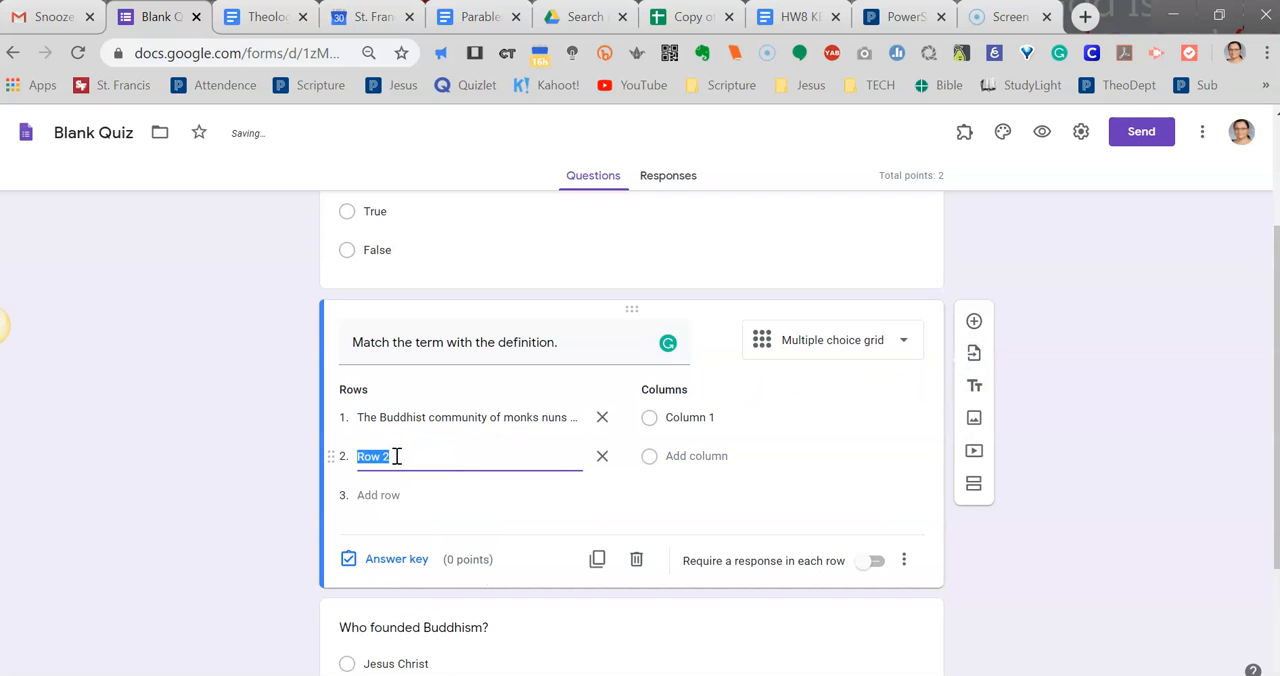
key("BackSpace")
type("The force that determines t")
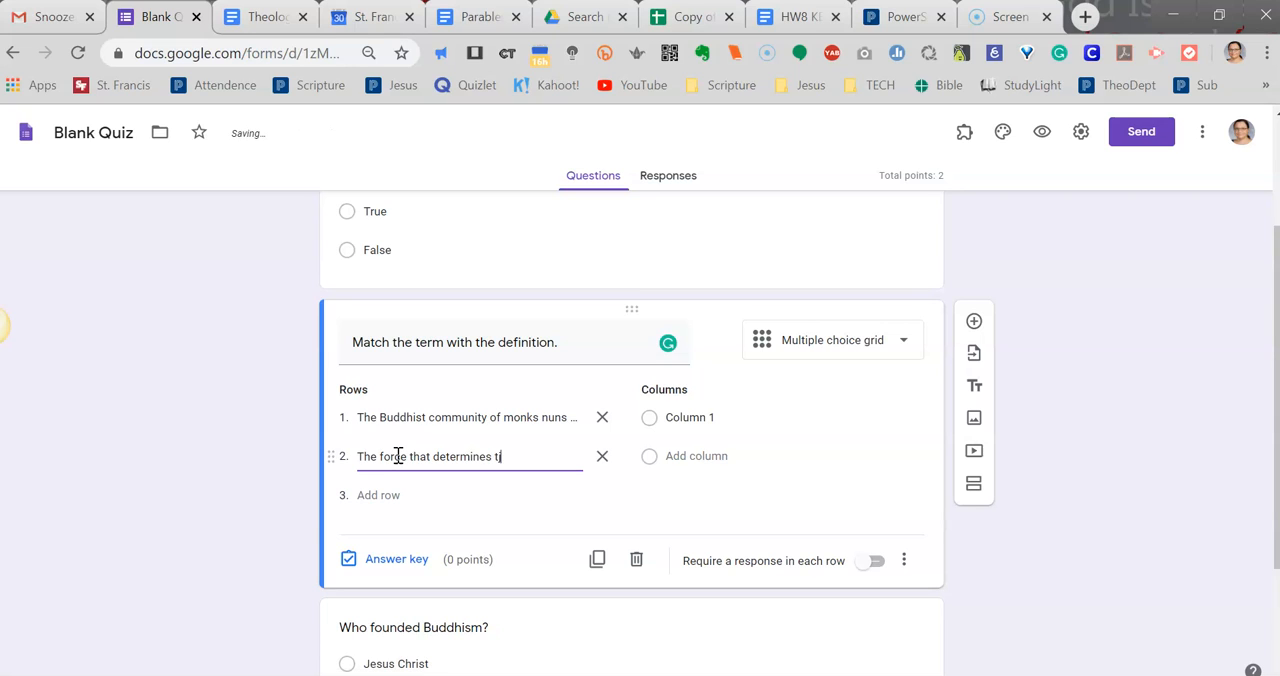
type("je n")
type("he nature of")
type("one")
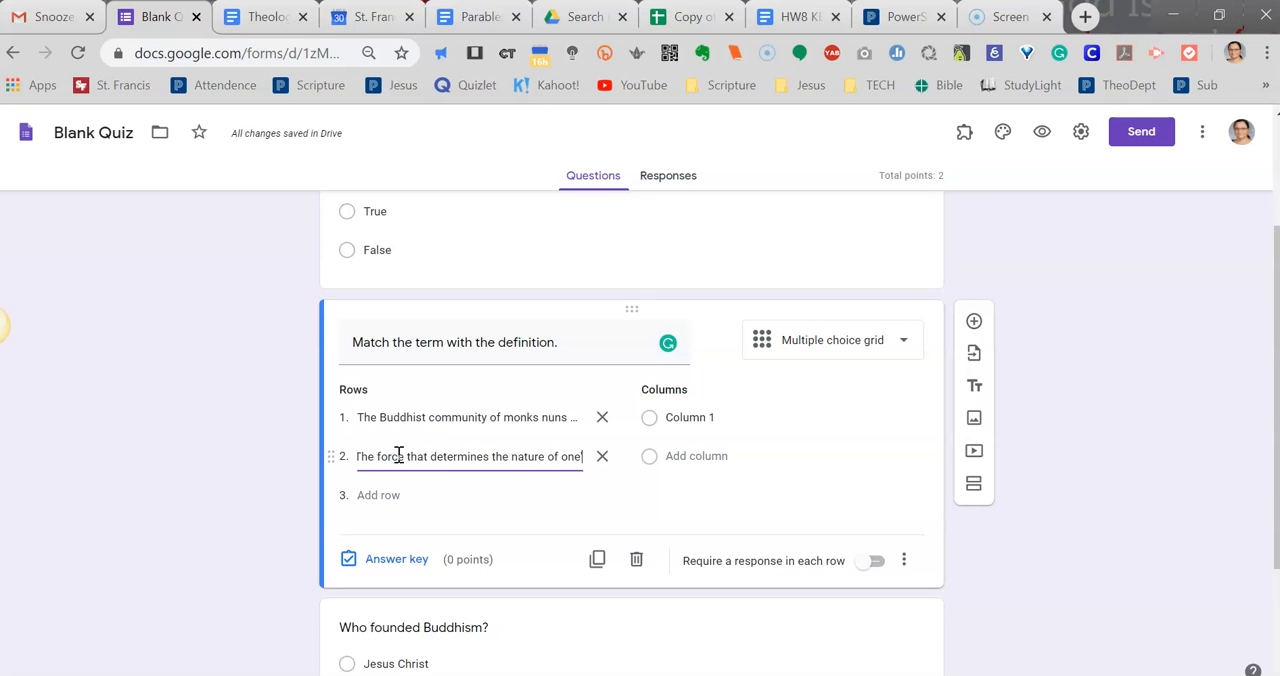
type("'s rebir")
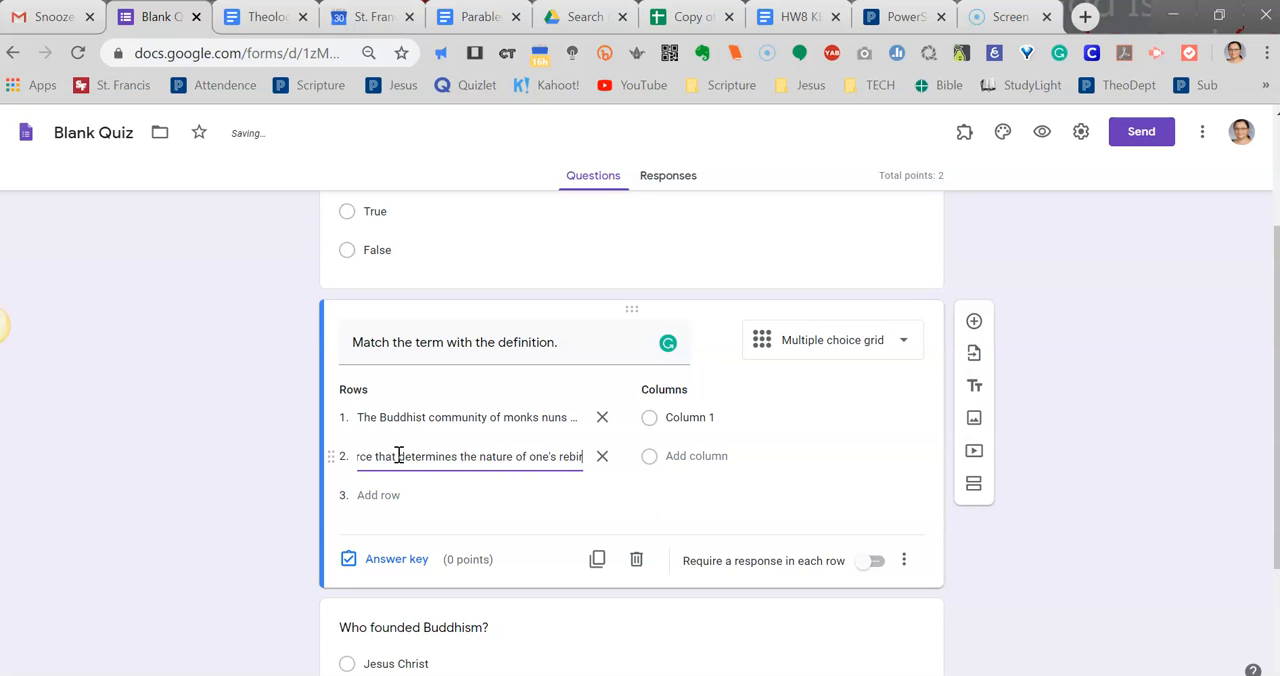
type("th...")
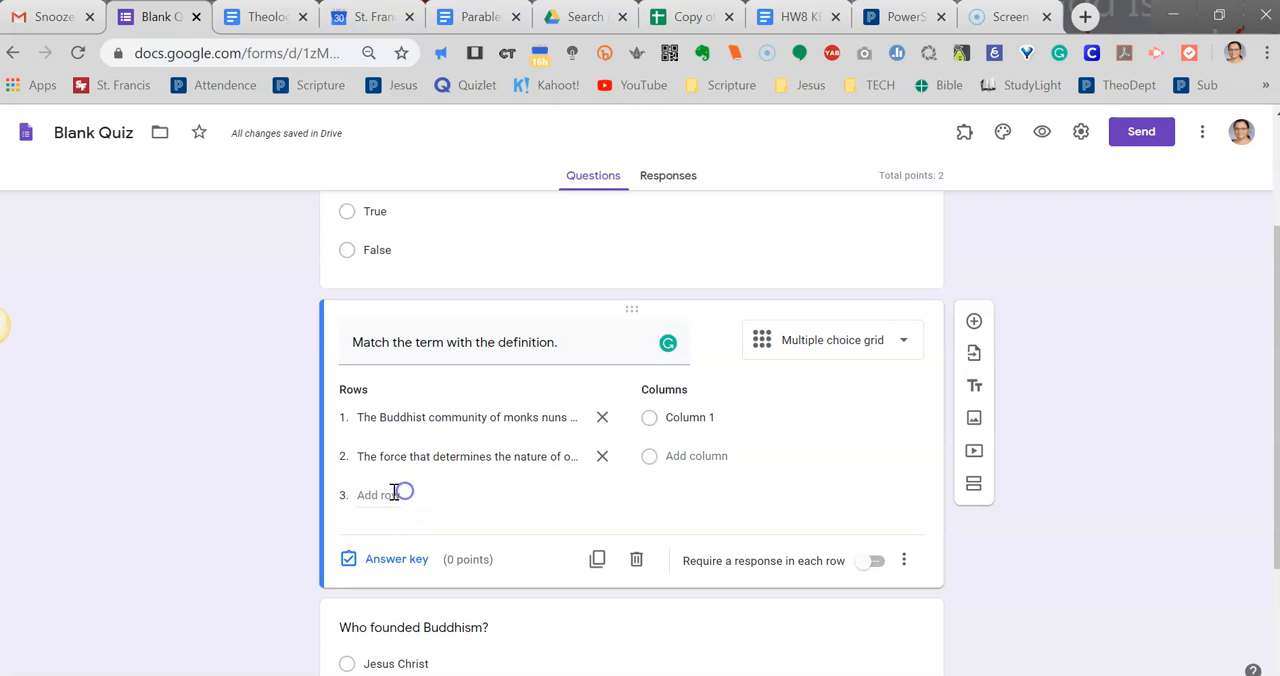
Add a third row to the matching grid reading "State of eternal bliss that is ultimate salvation.".
left_click(369, 493)
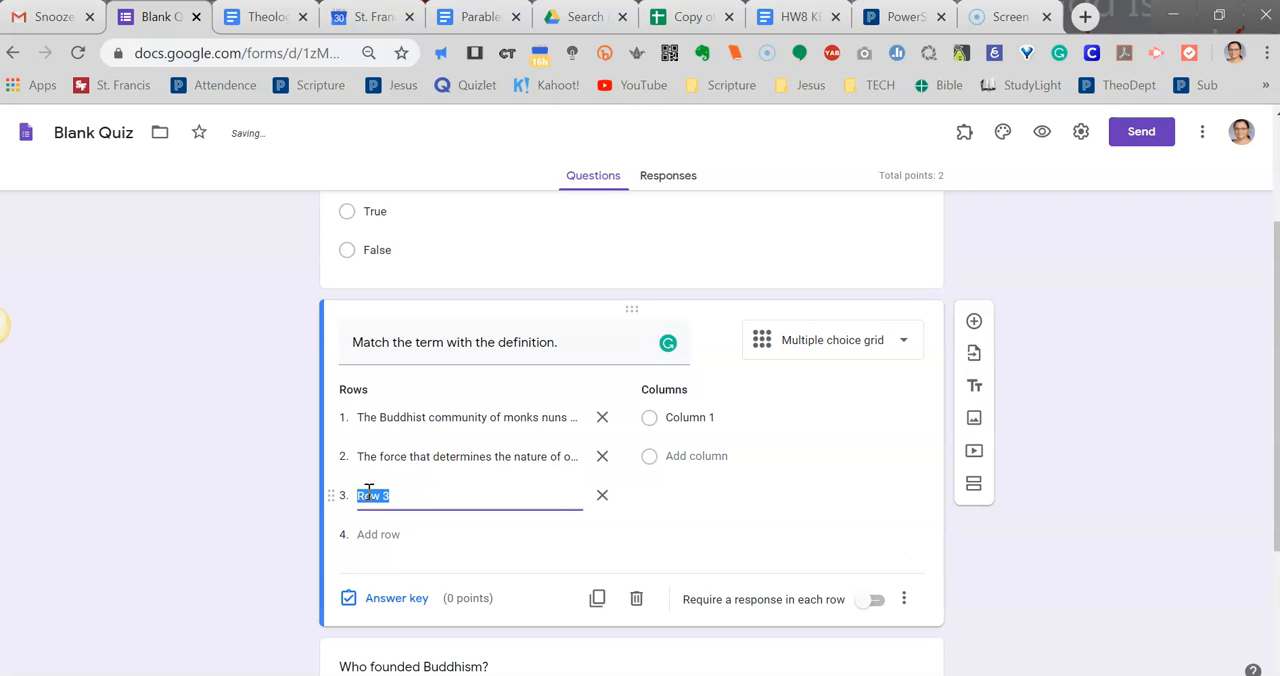
type("State of eternal bliss that is")
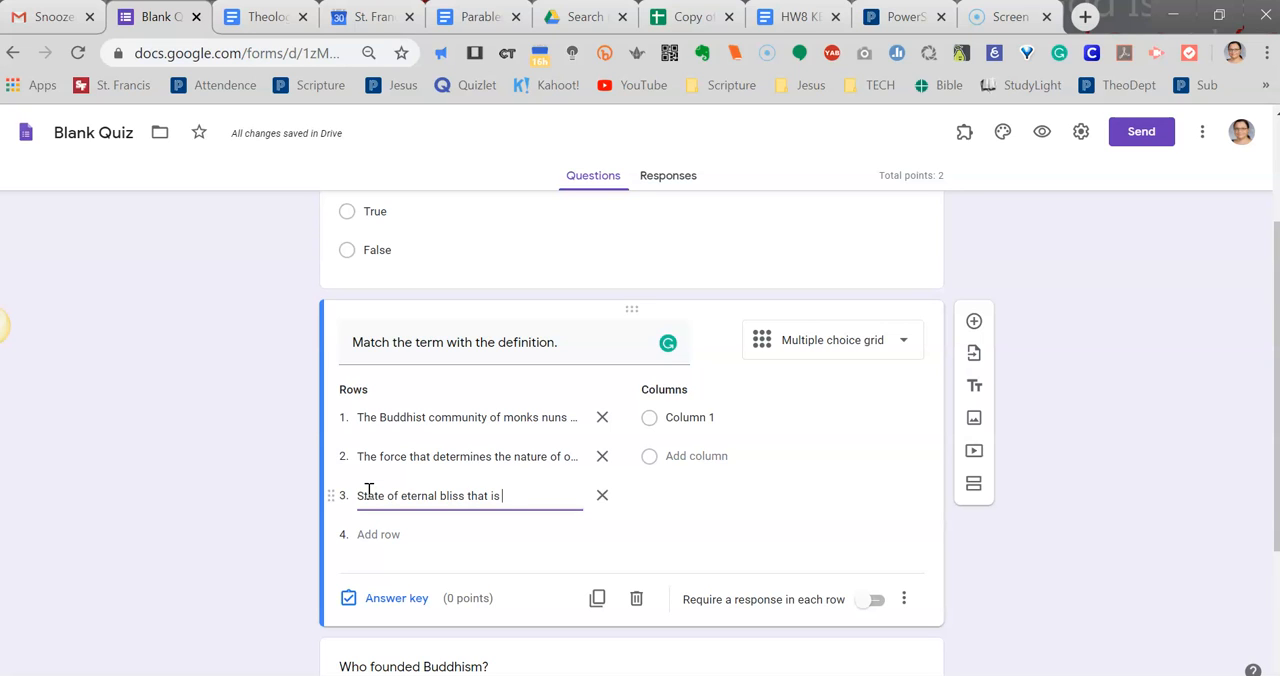
type("ultimate")
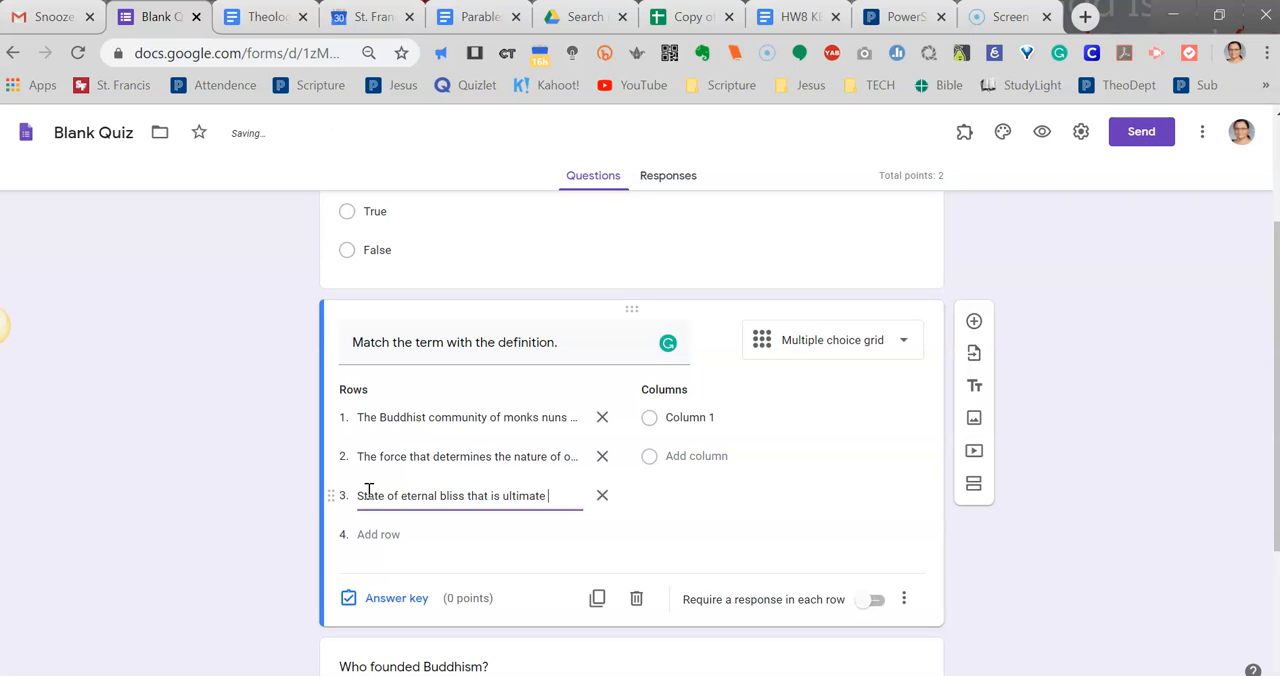
type(" s")
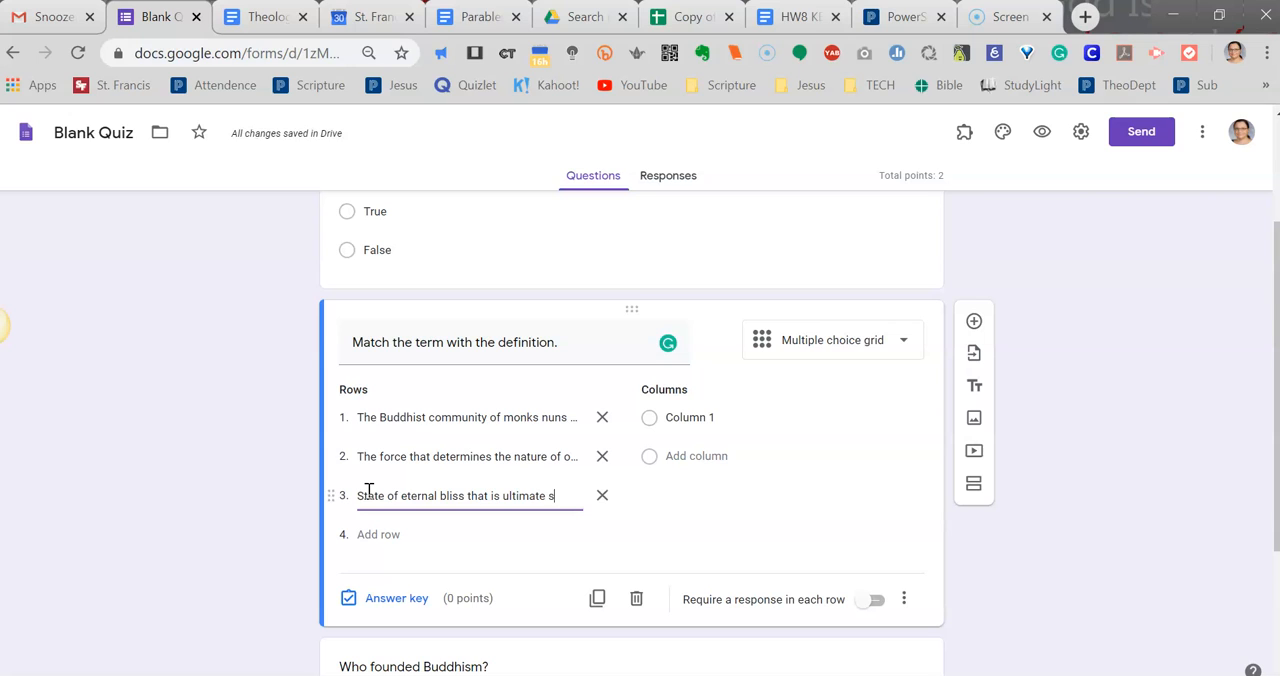
type("alvation.")
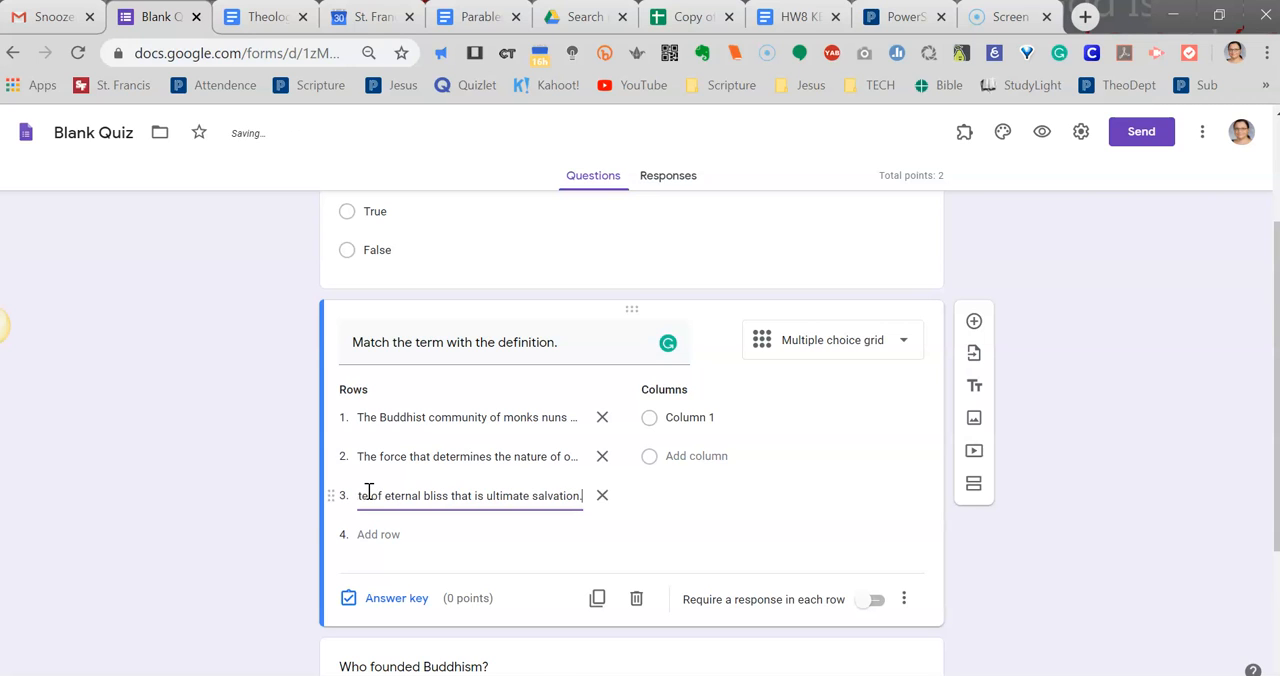
Rename the grid's first column to "Nirvana", correcting its spelling with the spell-check suggestion.
left_click(694, 418)
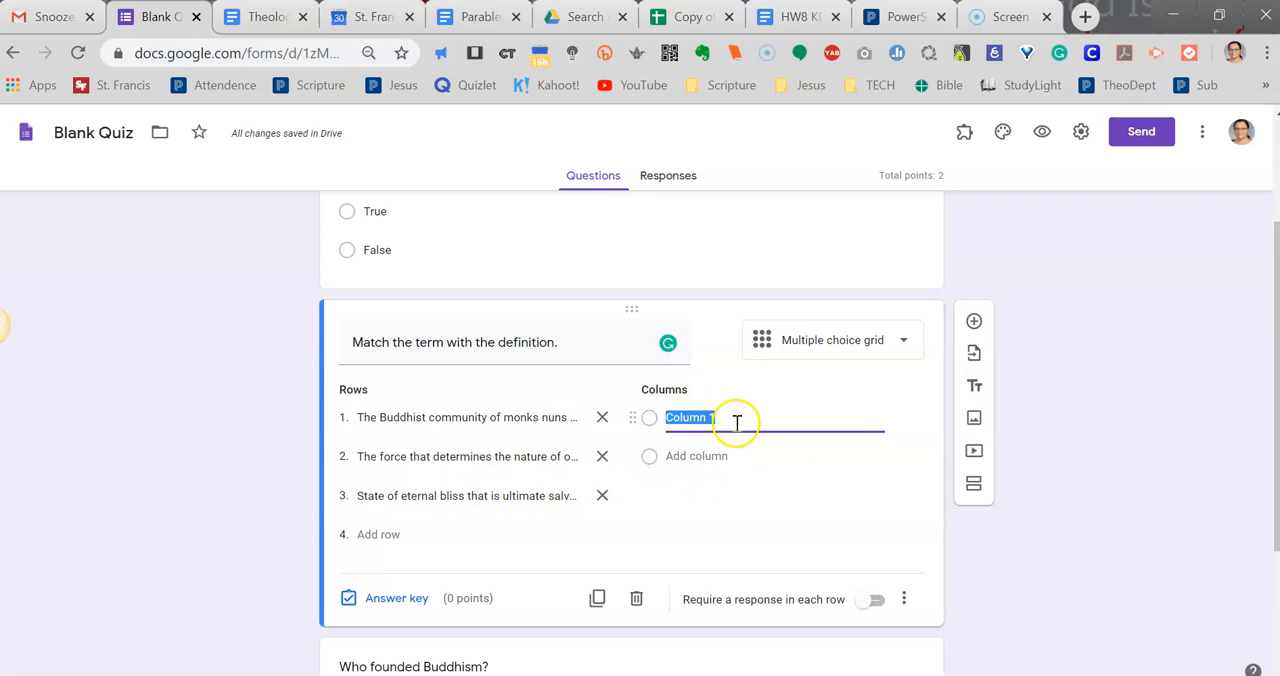
key("BackSpace")
left_click(711, 442)
double_click(680, 418)
right_click(677, 418)
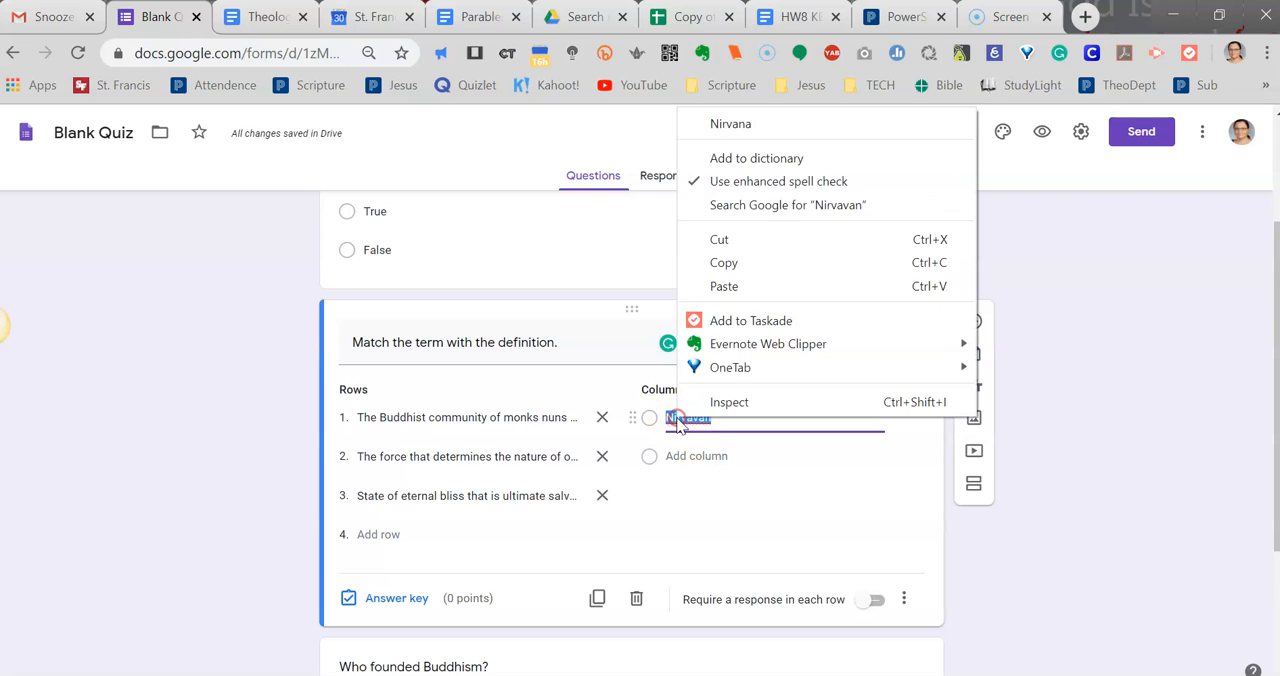
left_click(748, 126)
Add "Sanga" and "Karma" as the grid's second and third columns.
left_click(717, 456)
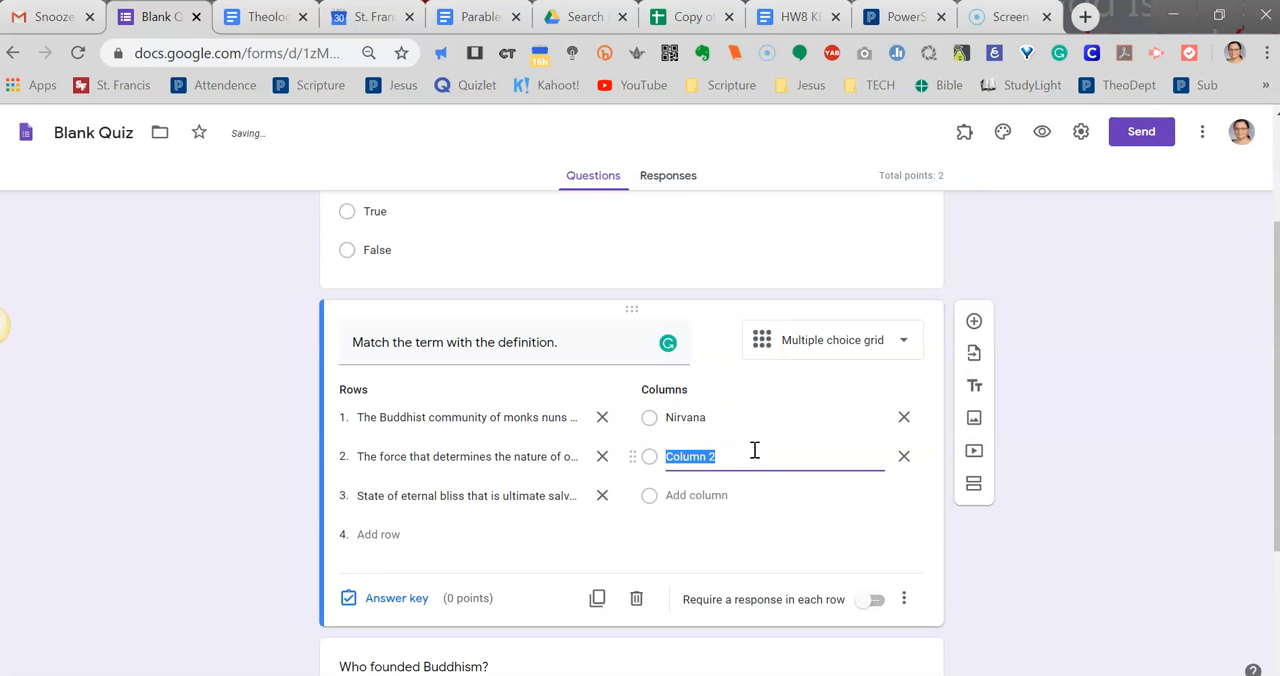
key("BackSpace")
type("S")
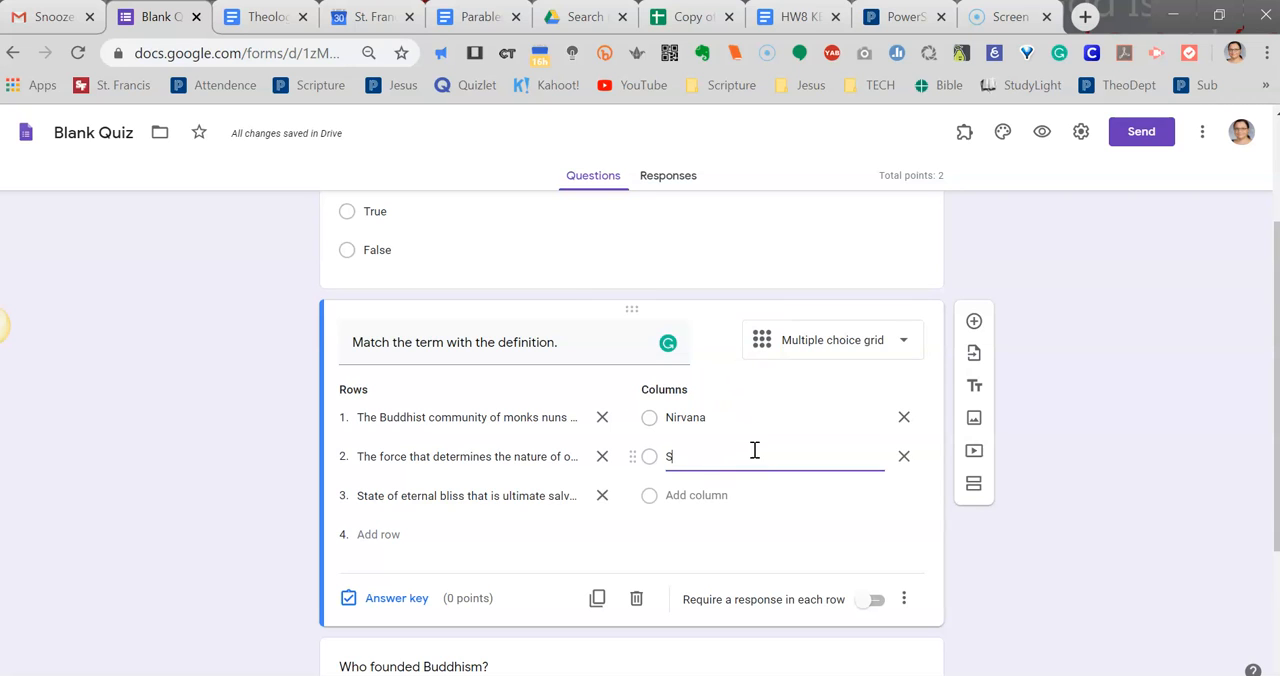
type("ang")
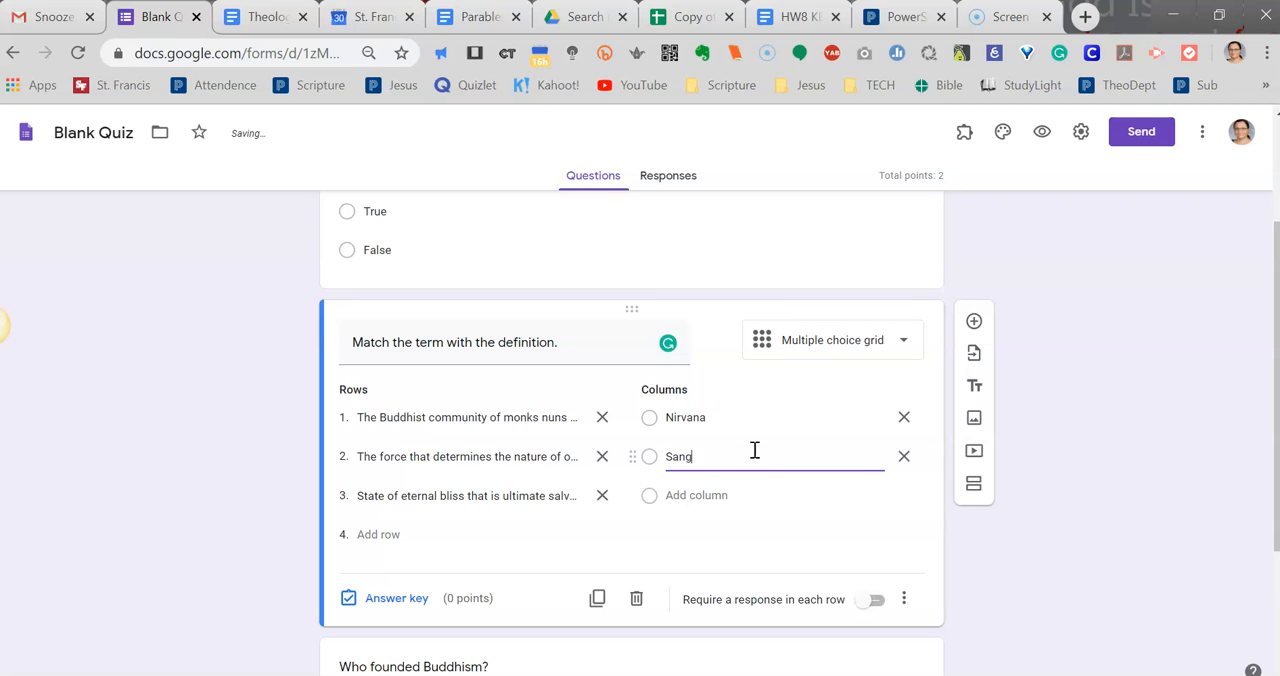
type("a")
left_click(694, 495)
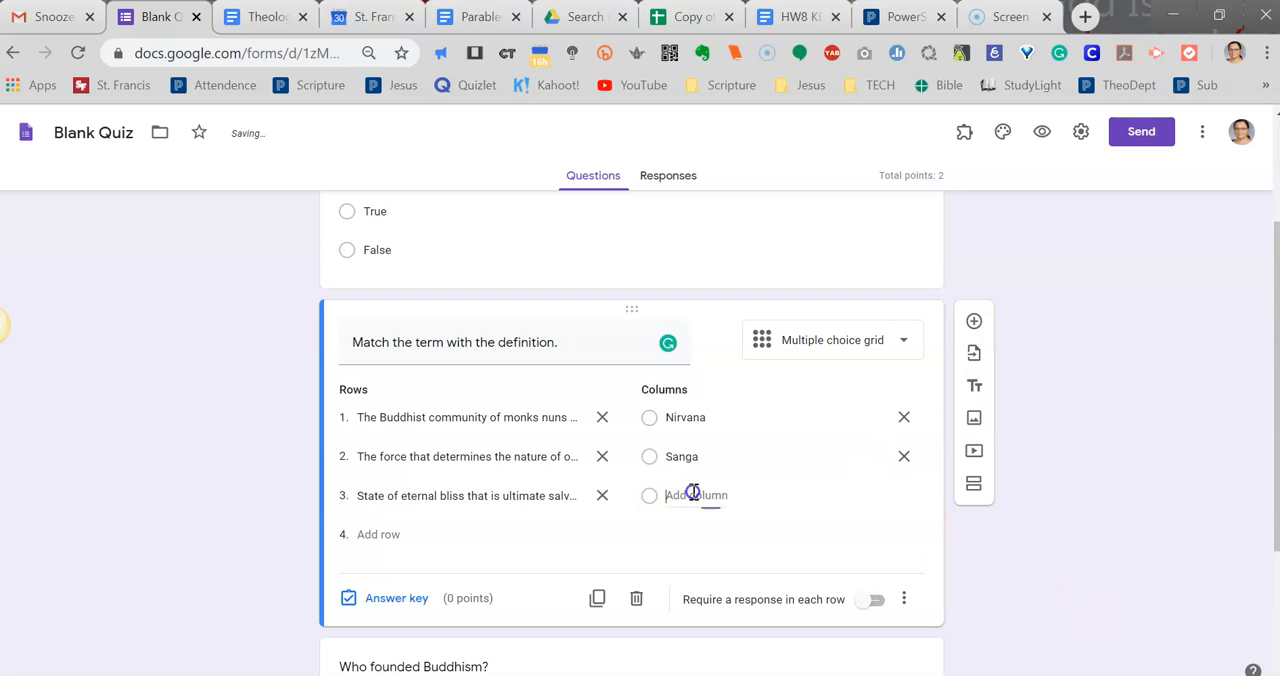
key("BackSpace")
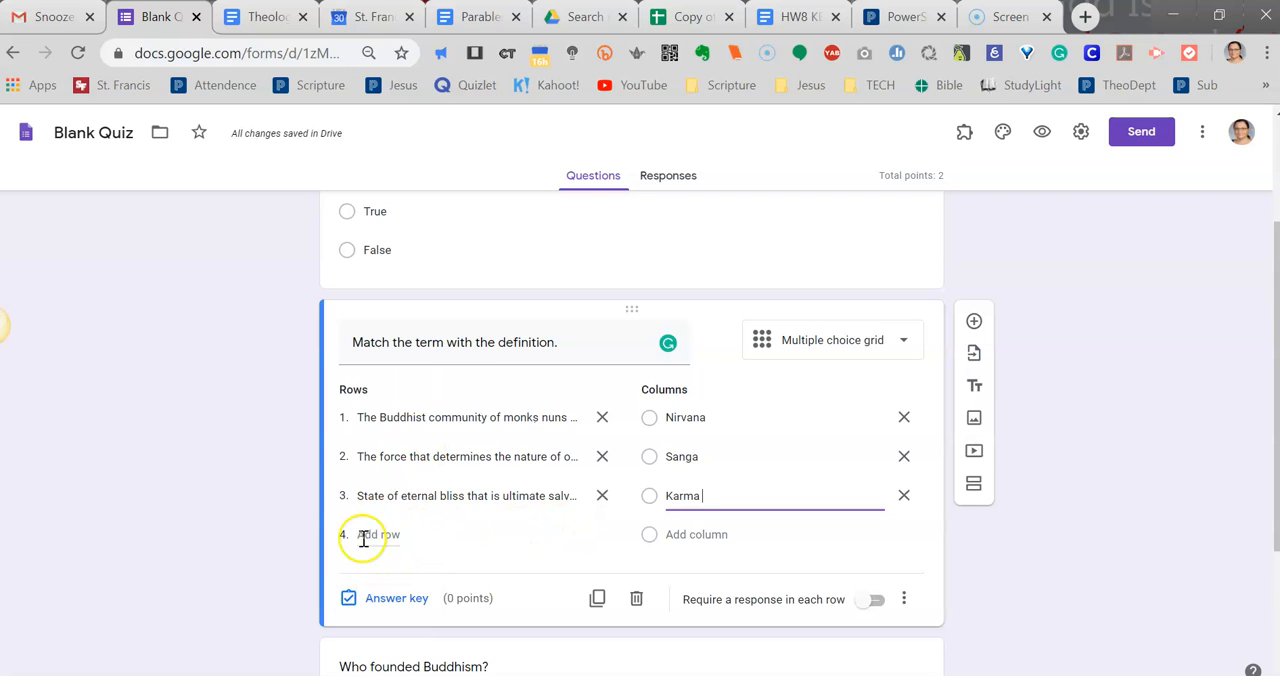
In the grid's answer key, mark Sanga for the Buddhist community, Karma for the rebirth force and Nirvana for eternal bliss.
left_click(408, 598)
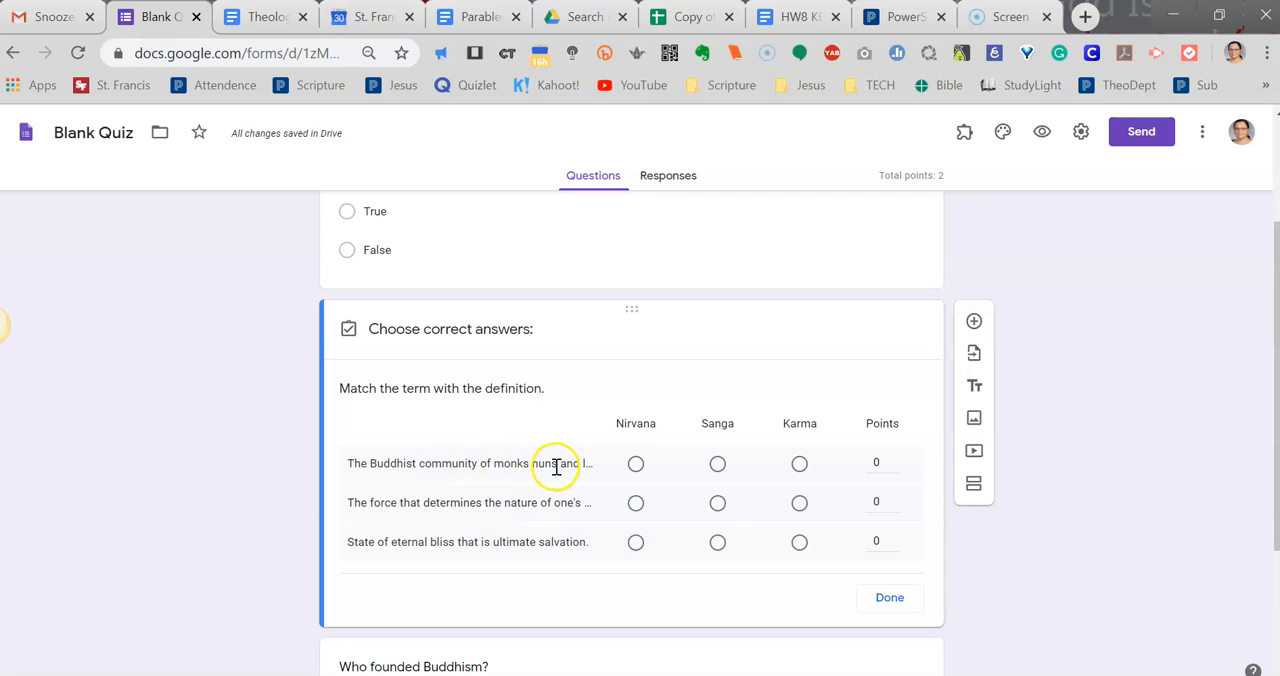
left_click(717, 464)
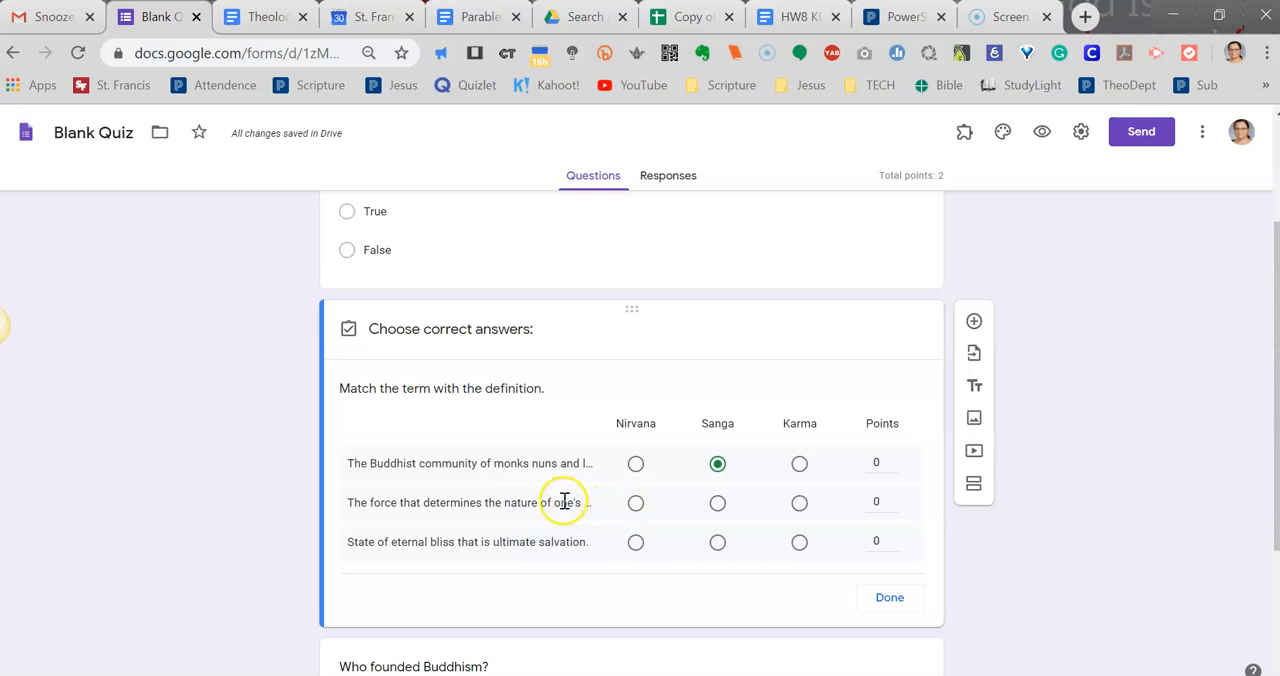
left_click(798, 502)
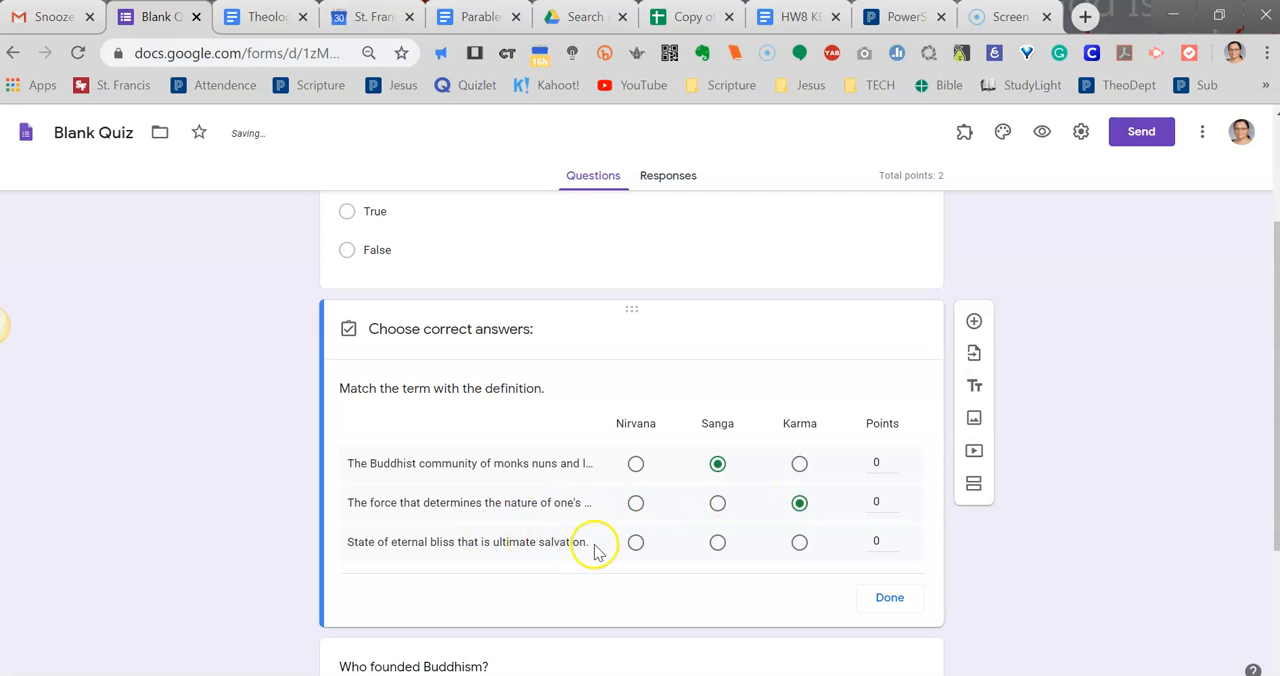
left_click(635, 542)
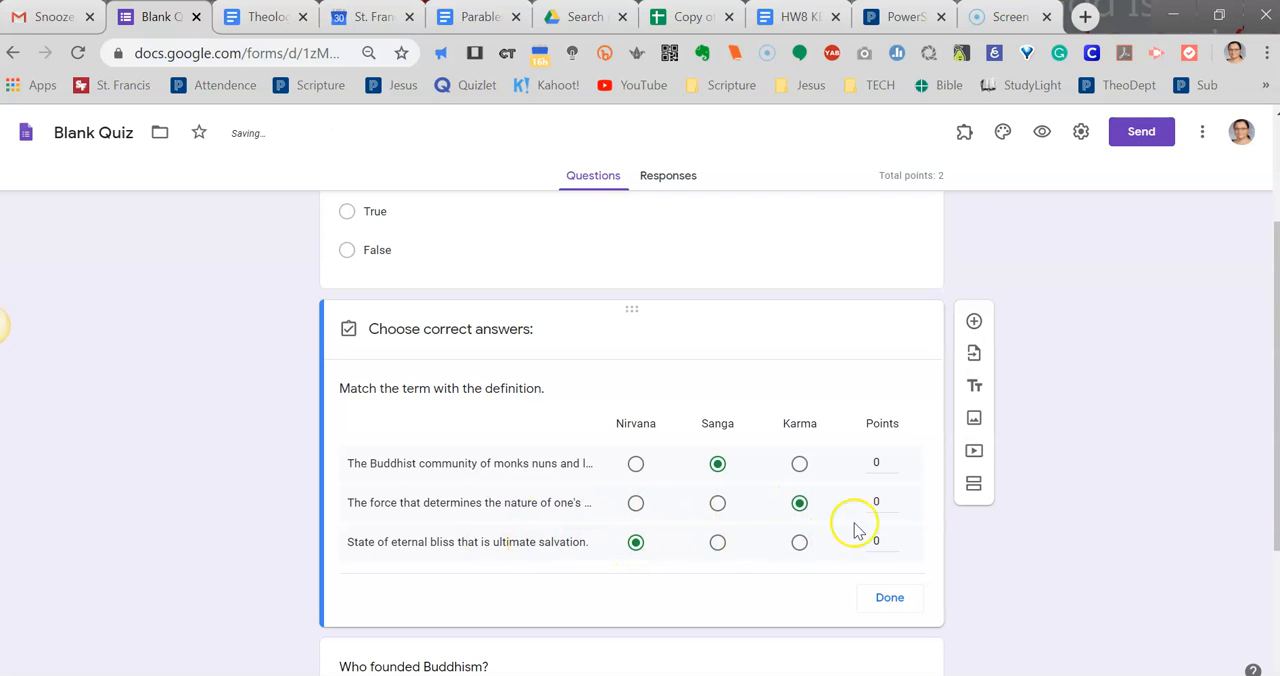
Assign 1 point to each of the three grid rows and finish the answer key.
left_click(894, 461)
left_click(897, 499)
left_click(895, 537)
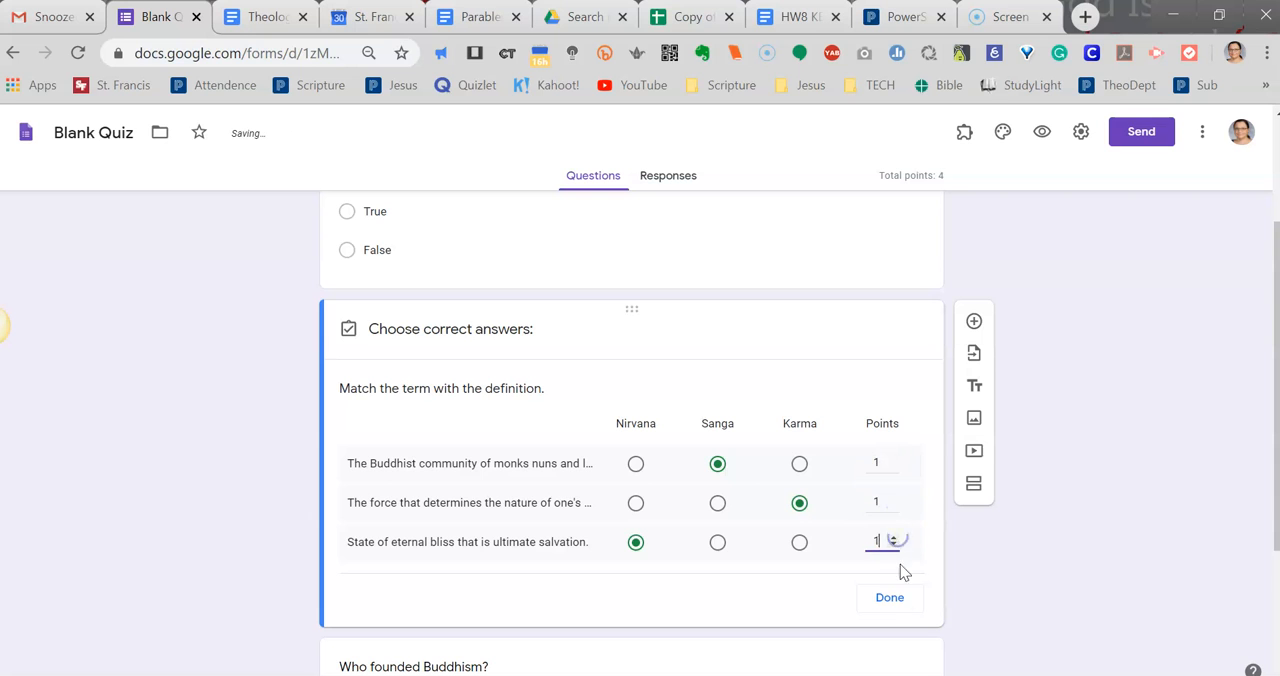
left_click(899, 597)
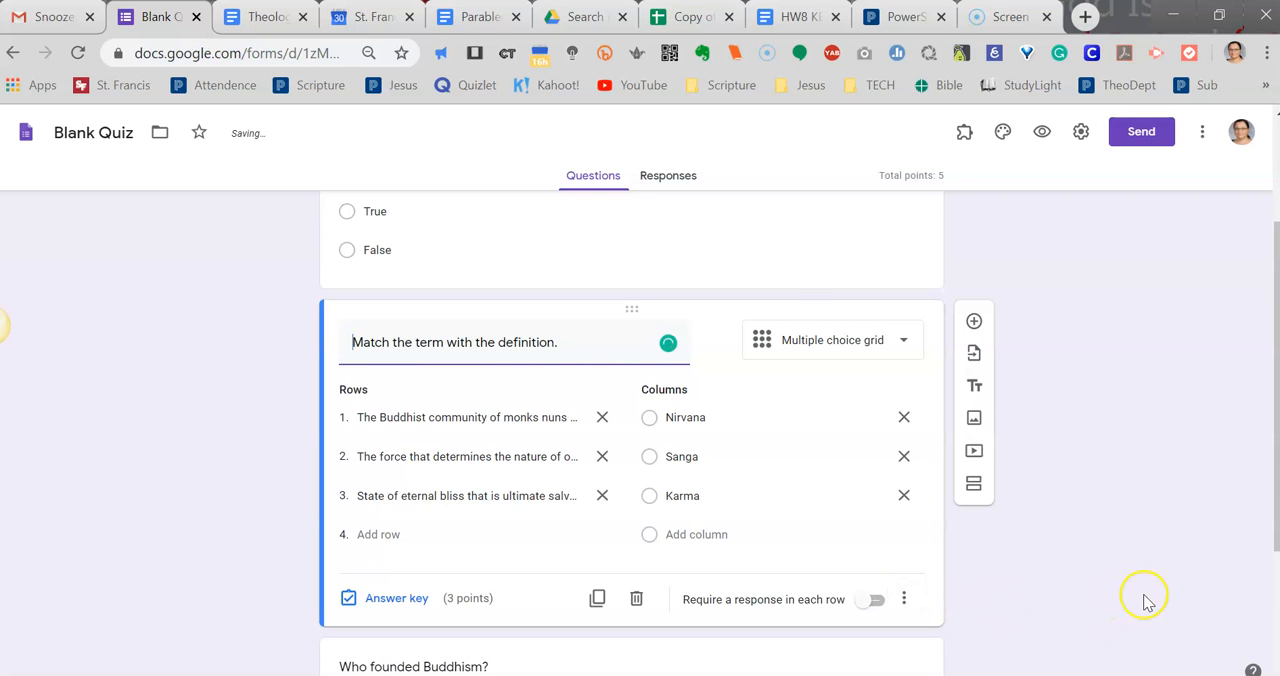
Open the quiz preview and answer the suffering question with "True".
scroll(1170, 529, "down", 2)
scroll(960, 537, "up", 4)
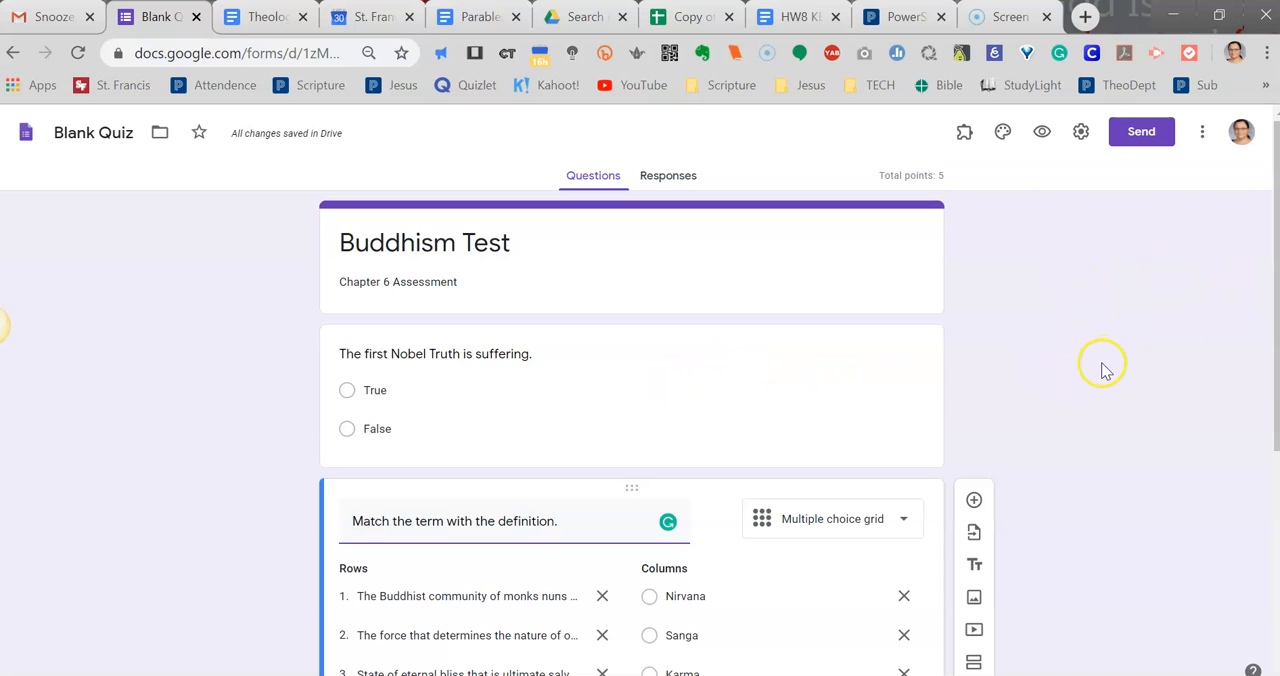
left_click(1045, 137)
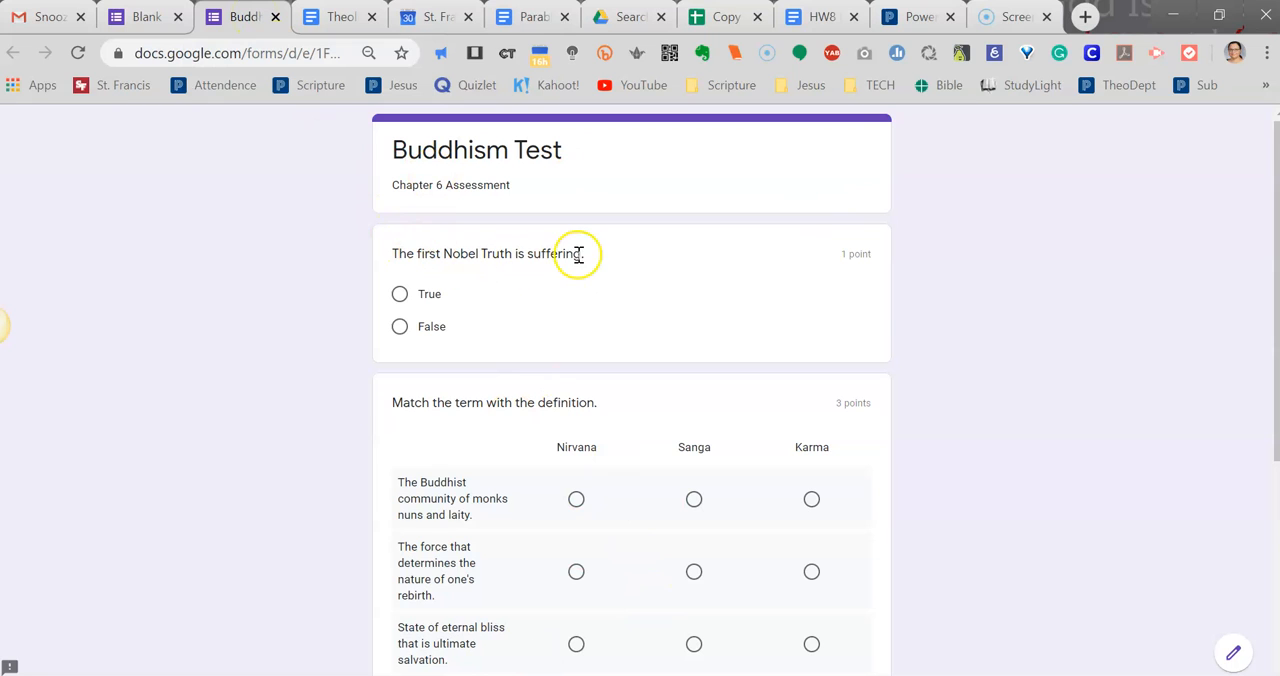
left_click(403, 293)
Answer the matching grid with Nirvana for the first row, Sanga for the second and Nirvana for the third.
scroll(543, 343, "down", 2)
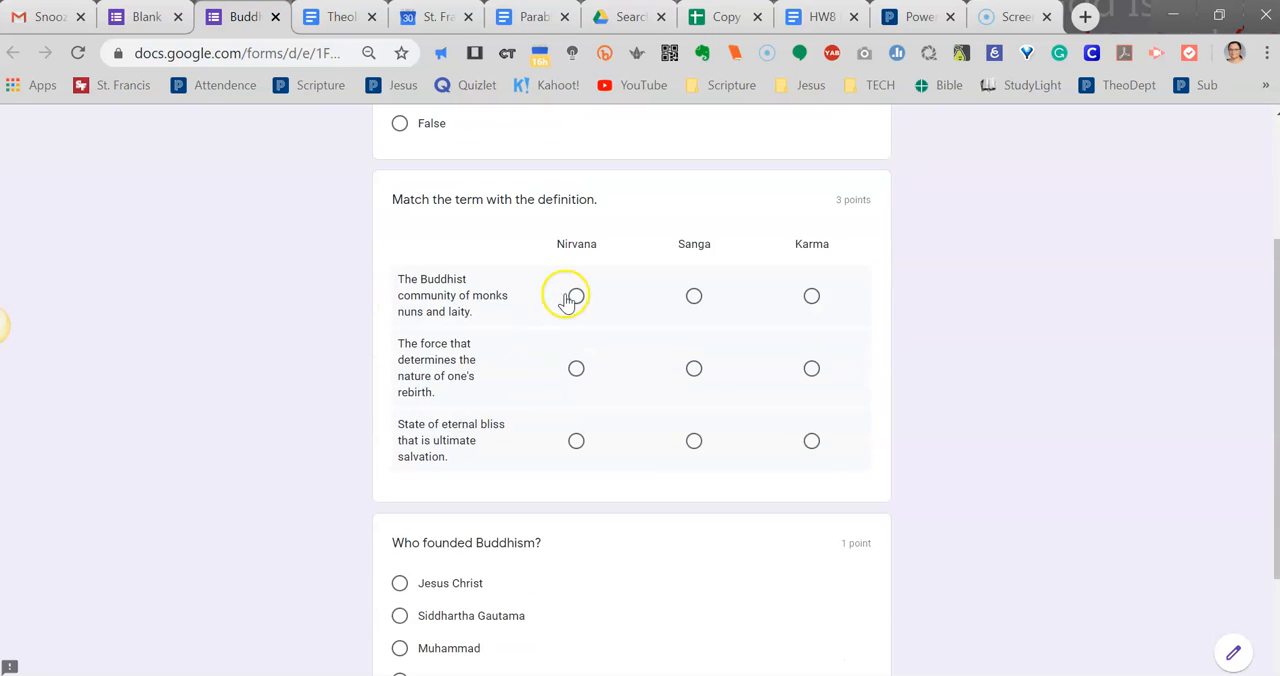
left_click(577, 297)
left_click(693, 368)
left_click(576, 441)
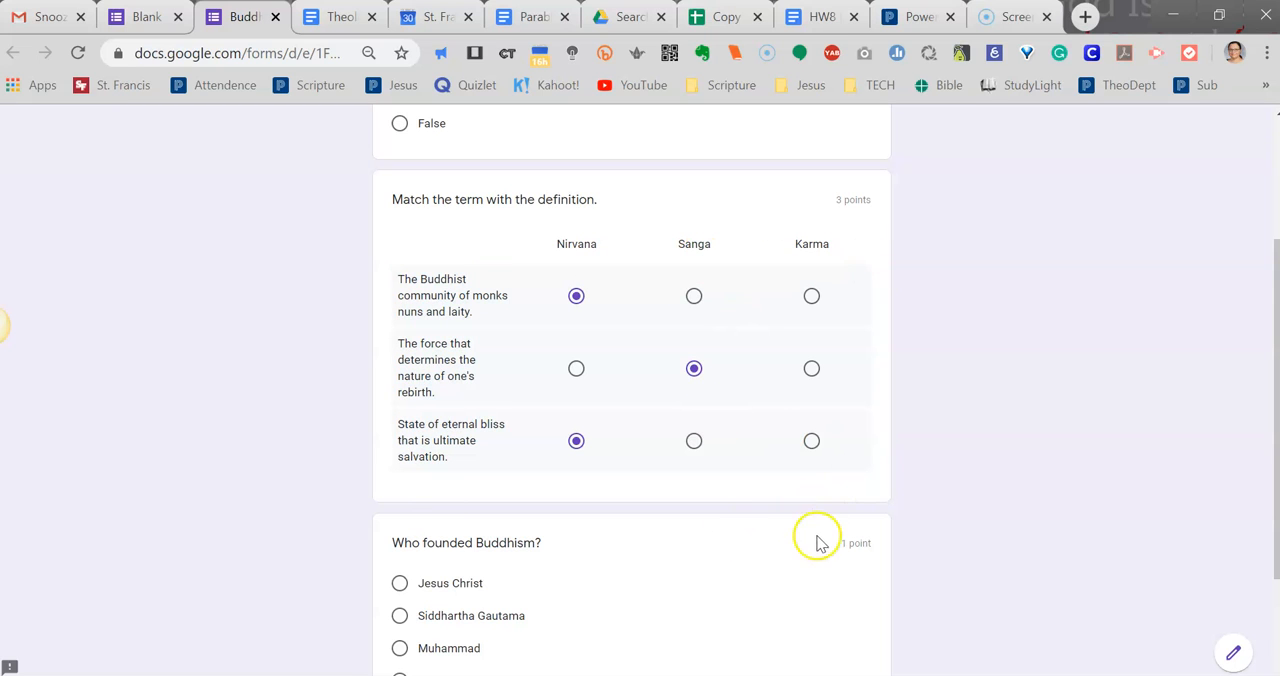
Choose "Muhammad" as the founder of Buddhism and submit the test response.
scroll(1090, 420, "down", 1)
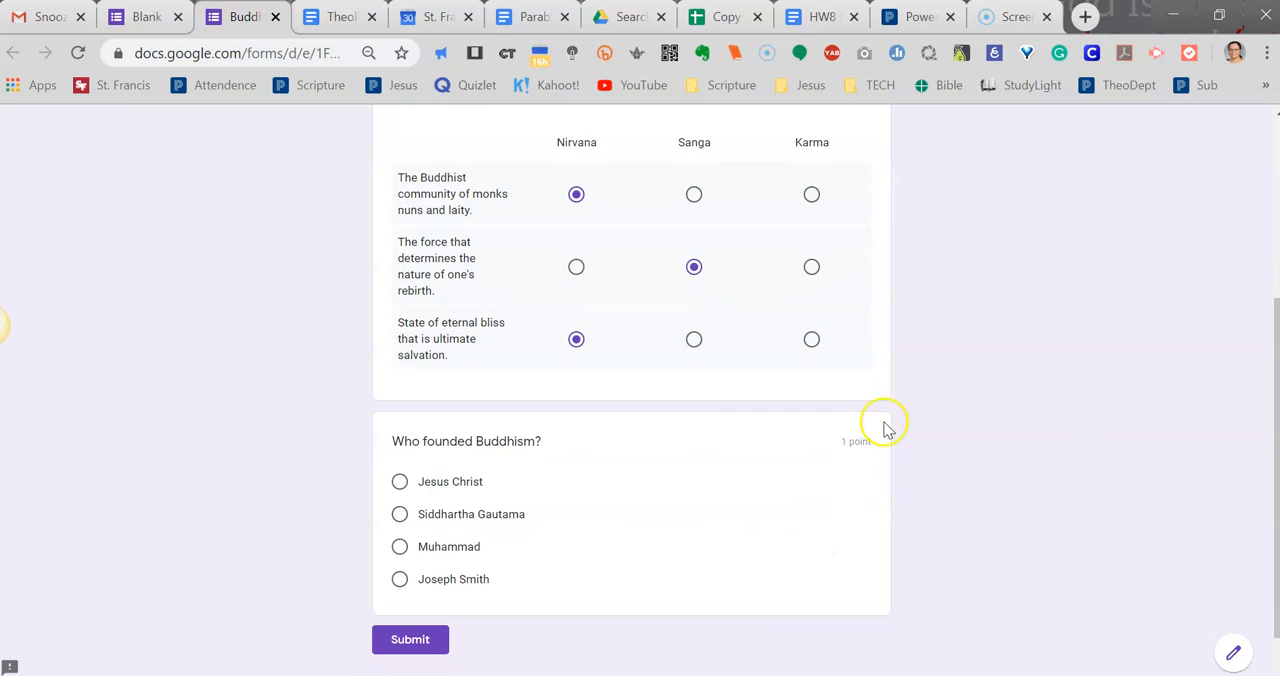
left_click(440, 548)
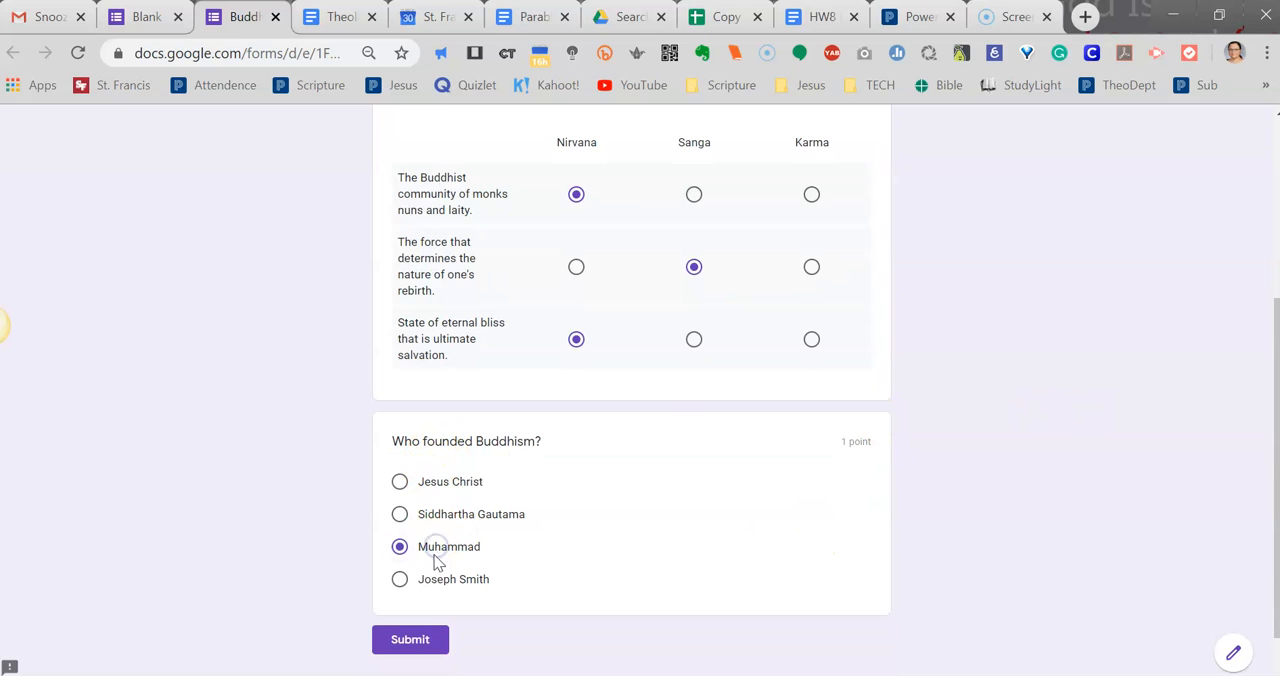
left_click(420, 642)
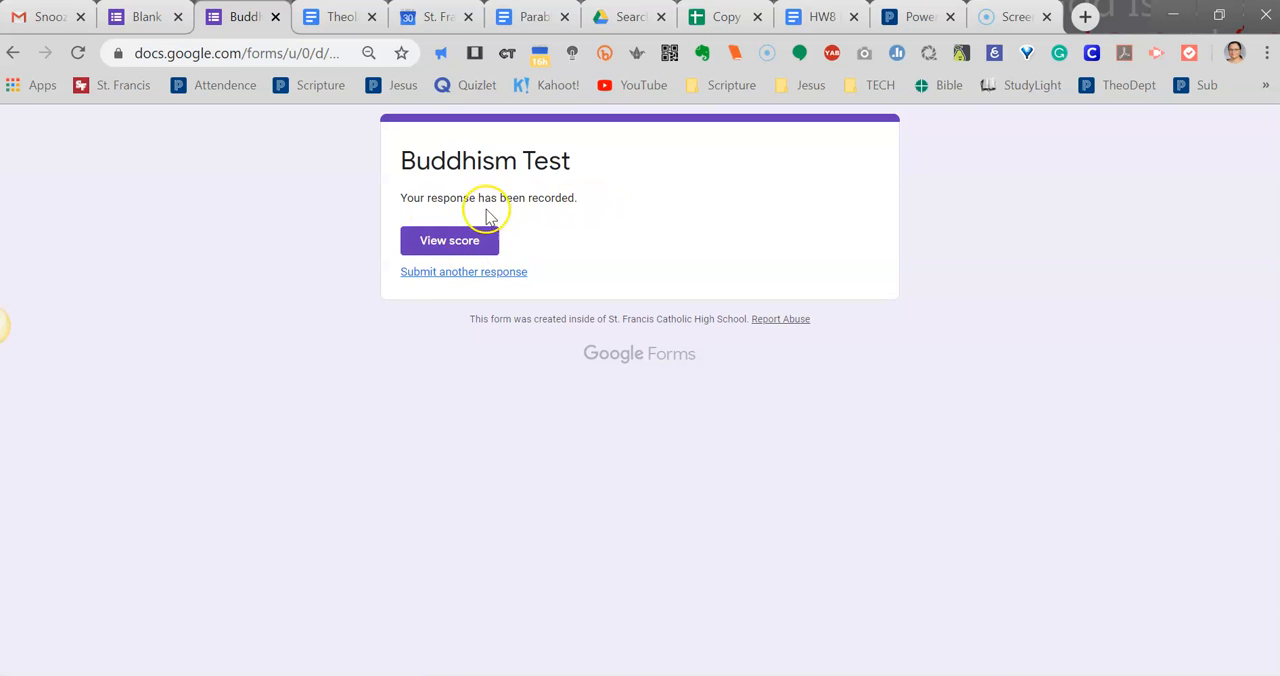
View the submitted response's score and review which answers are marked correct or wrong.
left_click(449, 242)
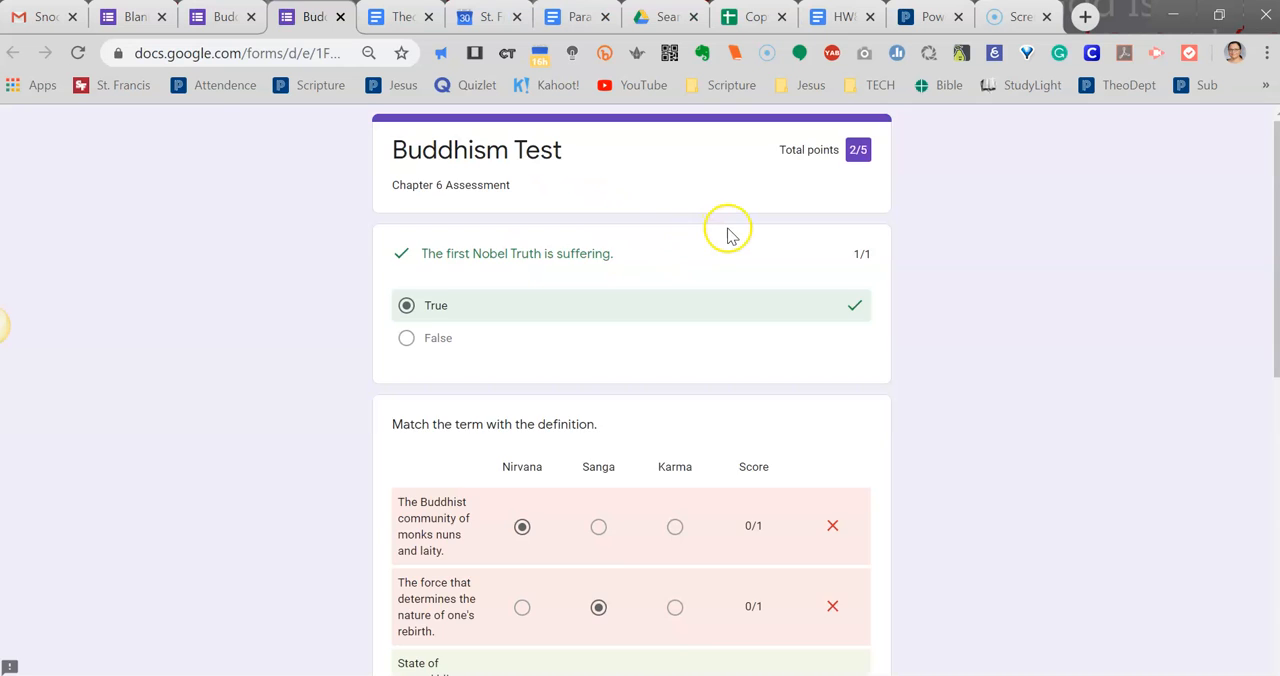
scroll(728, 245, "down", 5)
scroll(729, 257, "up", 3)
scroll(726, 265, "down", 5)
scroll(723, 271, "up", 4)
scroll(651, 314, "up", 3)
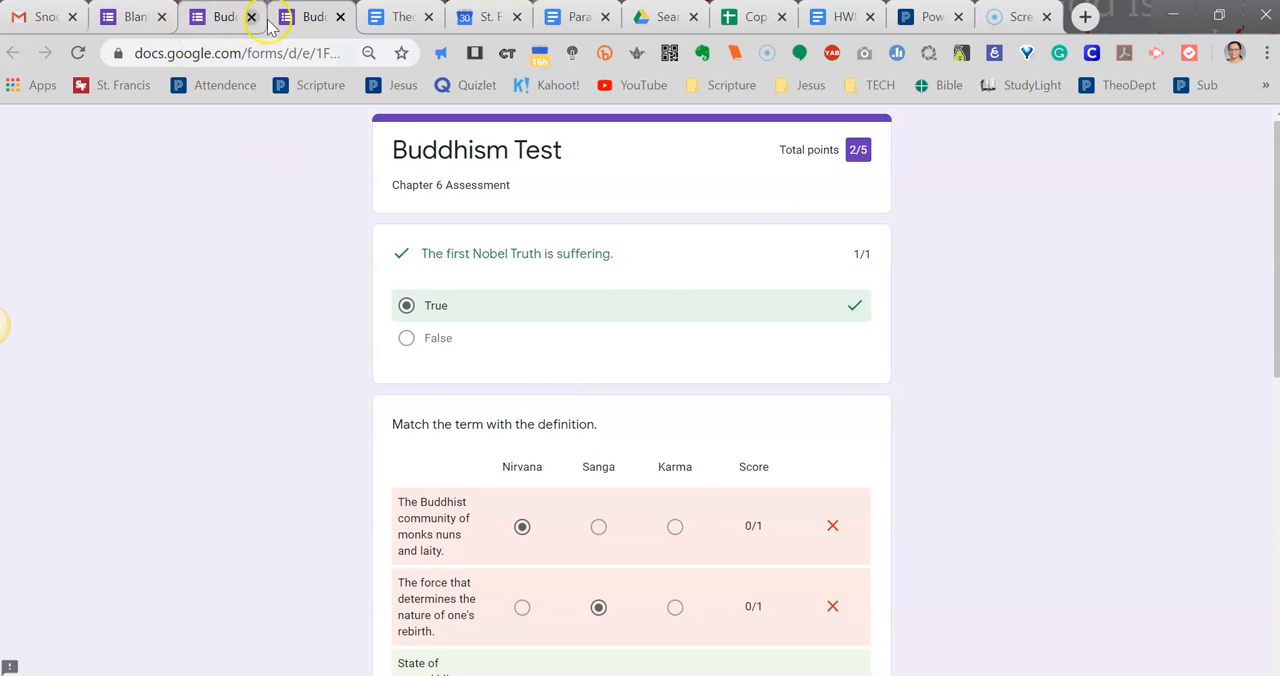
Return to the quiz editor and examine the response summary's insights and frequently missed questions.
left_click(130, 16)
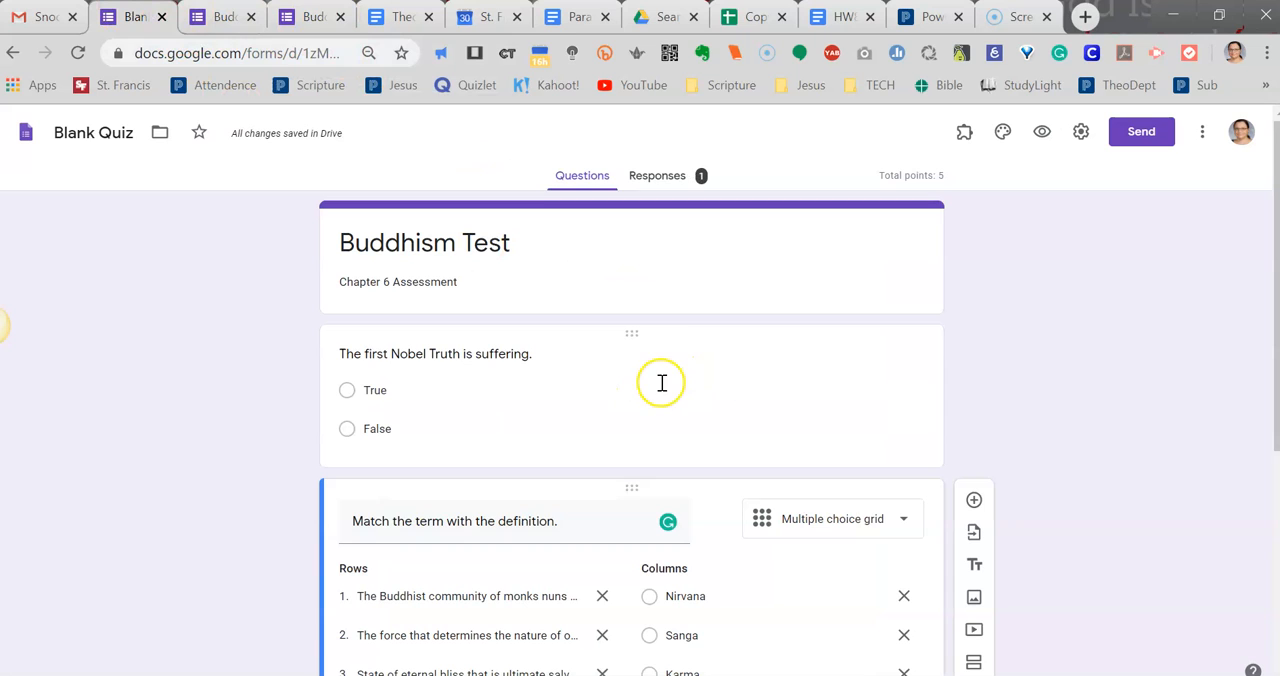
left_click(657, 176)
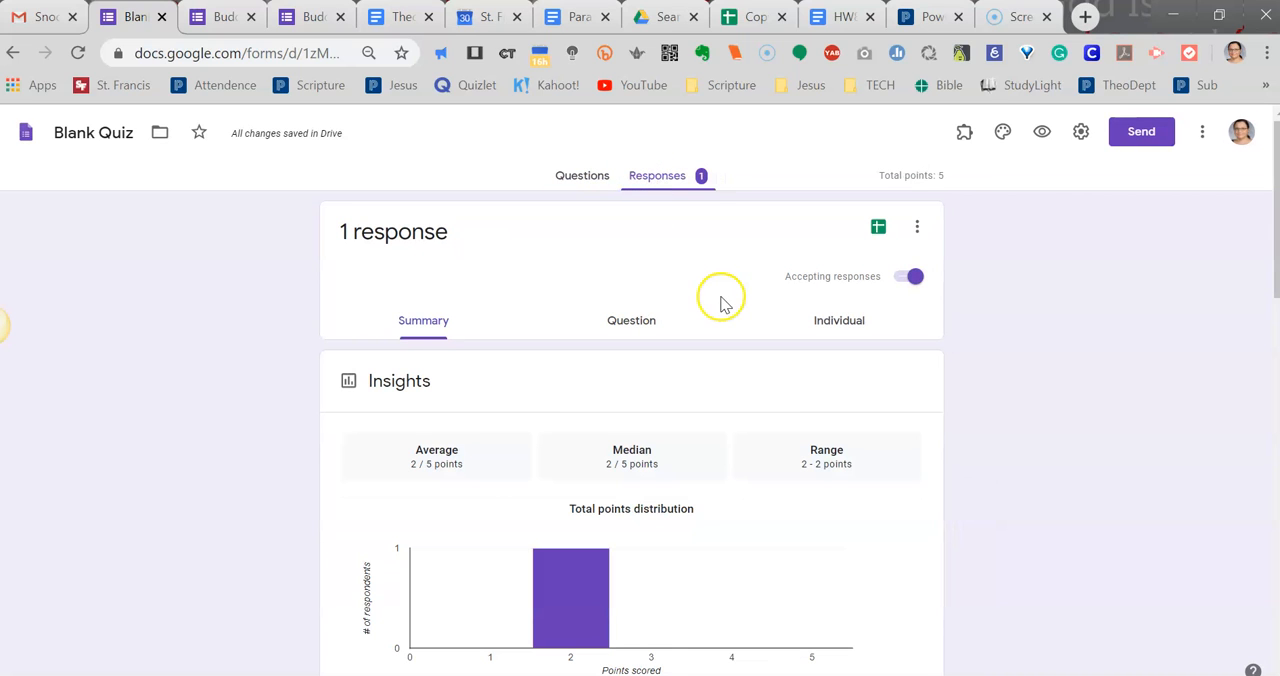
scroll(607, 375, "down", 4)
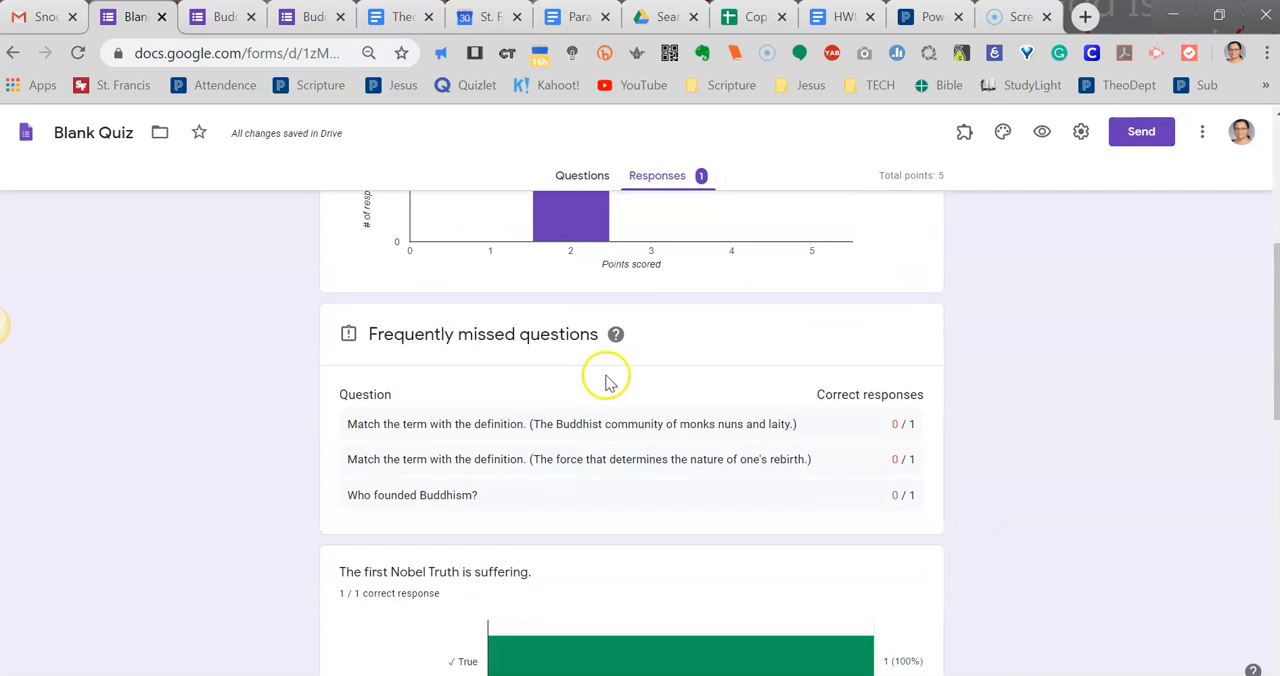
Look over the points distribution and frequently missed questions in the response summary, and return to the quiz questions.
scroll(607, 383, "down", 10)
scroll(841, 613, "up", 10)
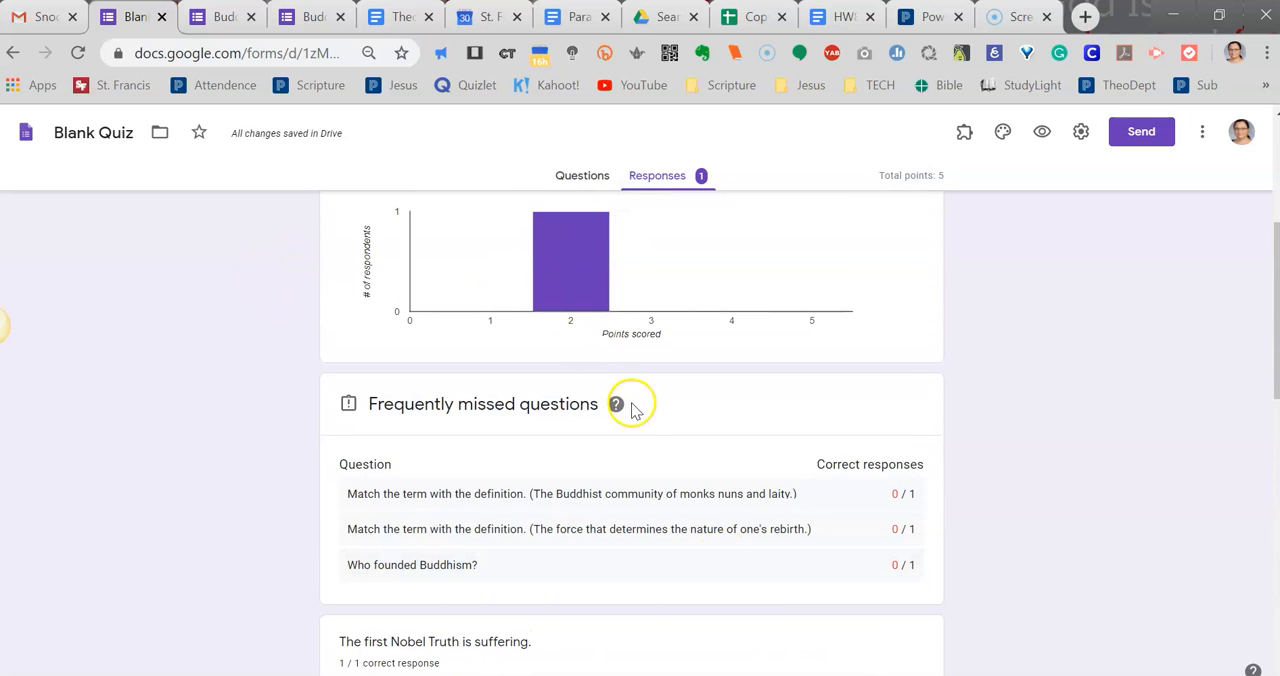
scroll(674, 491, "up", 4)
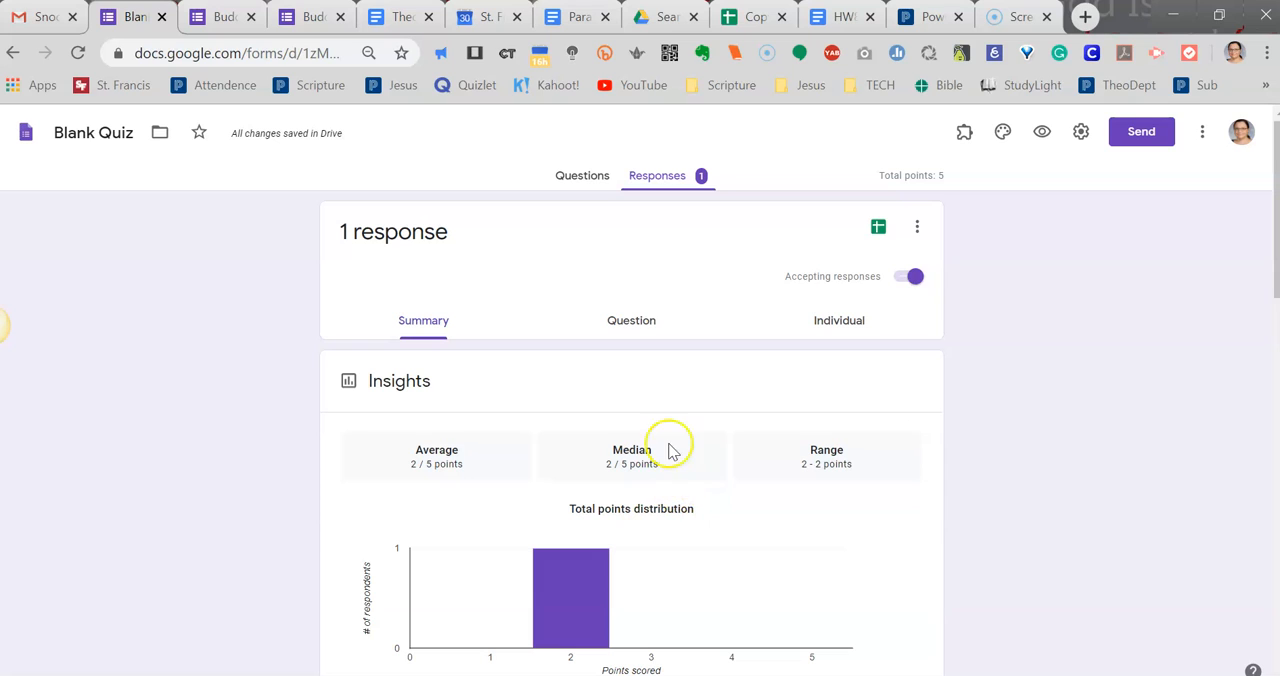
left_click(586, 185)
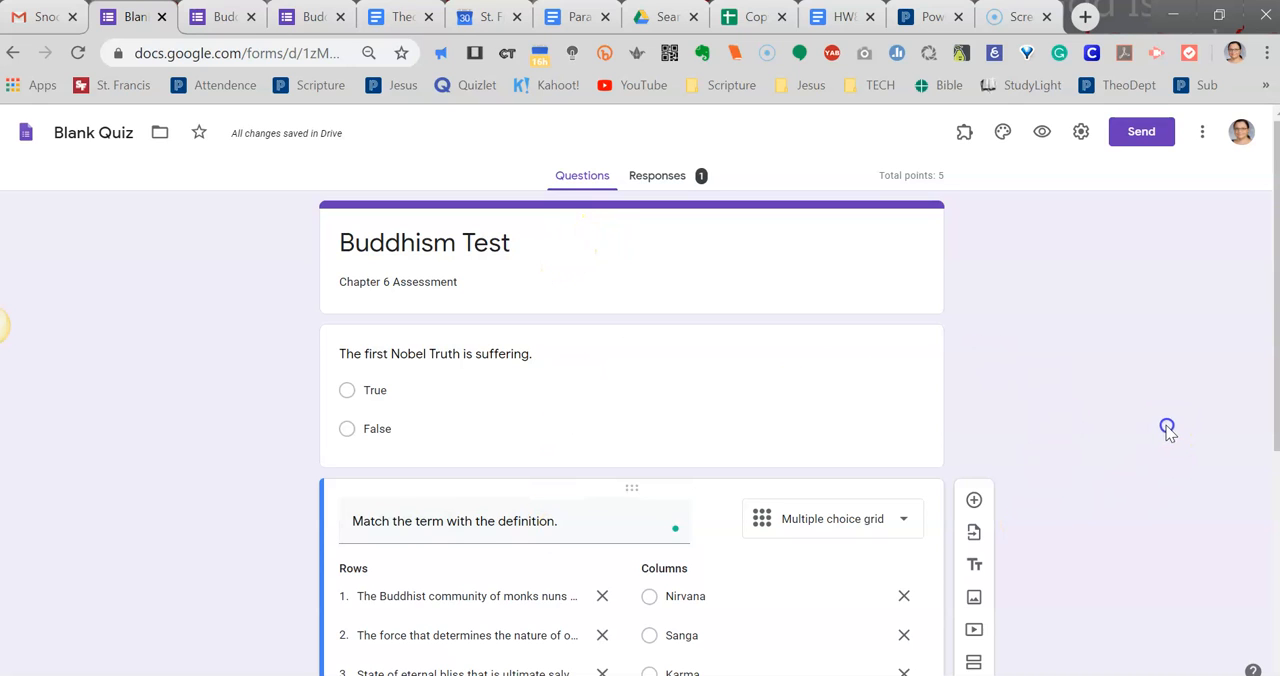
scroll(1166, 430, "down", 1)
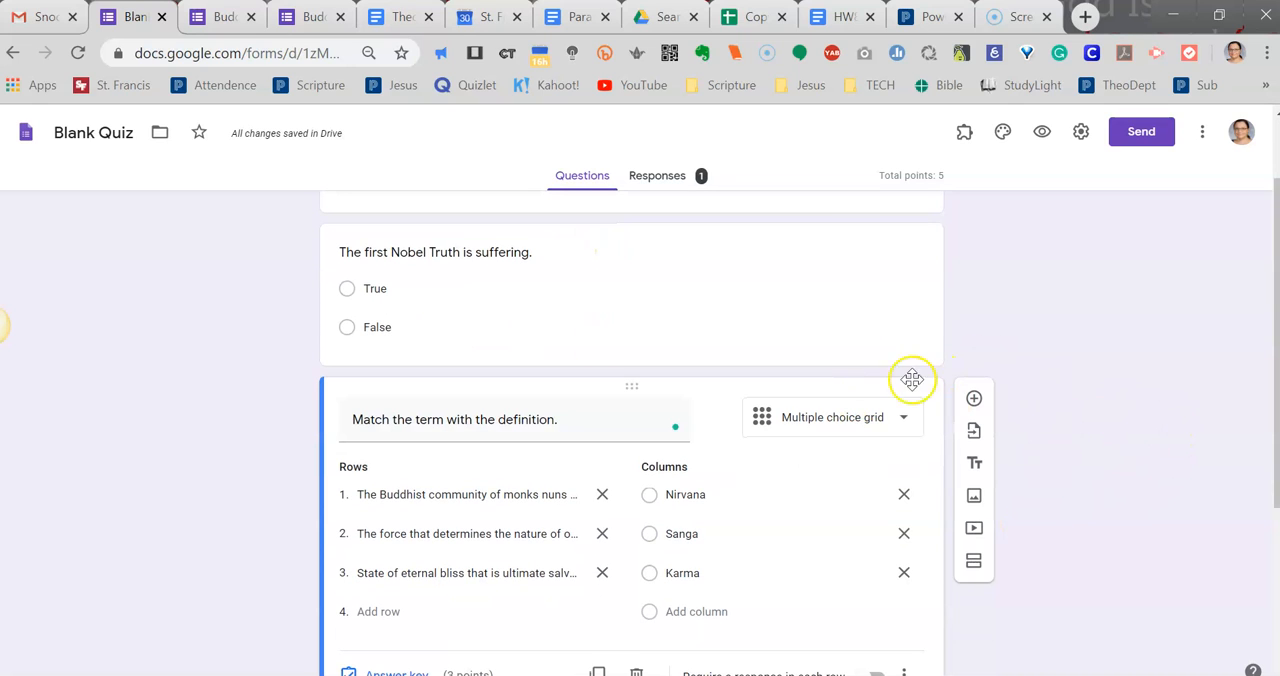
scroll(1143, 374, "up", 1)
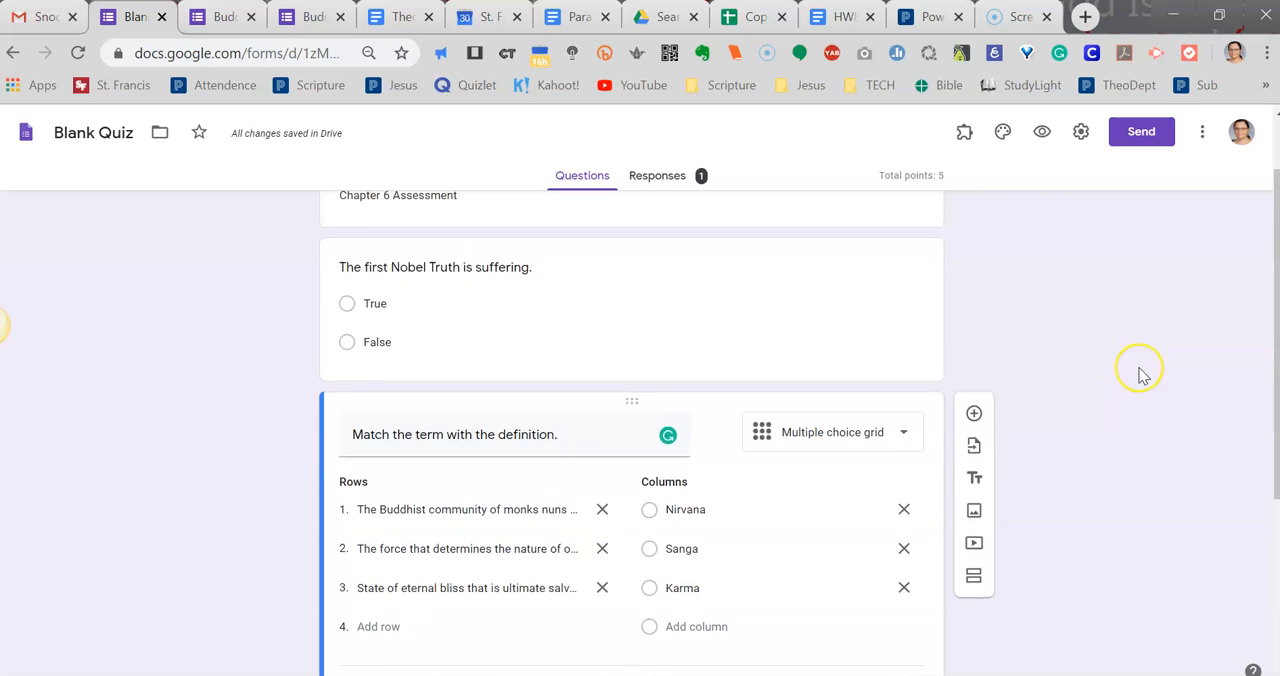
Limit the quiz to 1 response, turn on shuffled question order, and save the settings.
left_click(1081, 140)
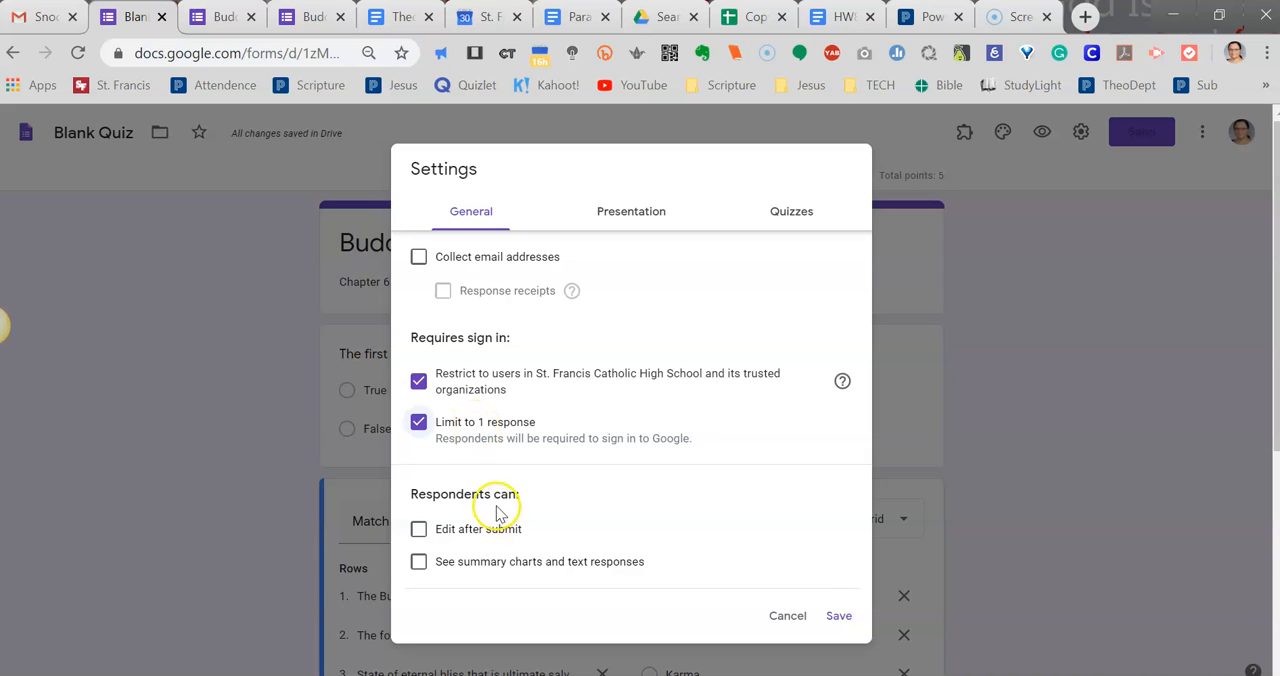
scroll(485, 505, "down", 1)
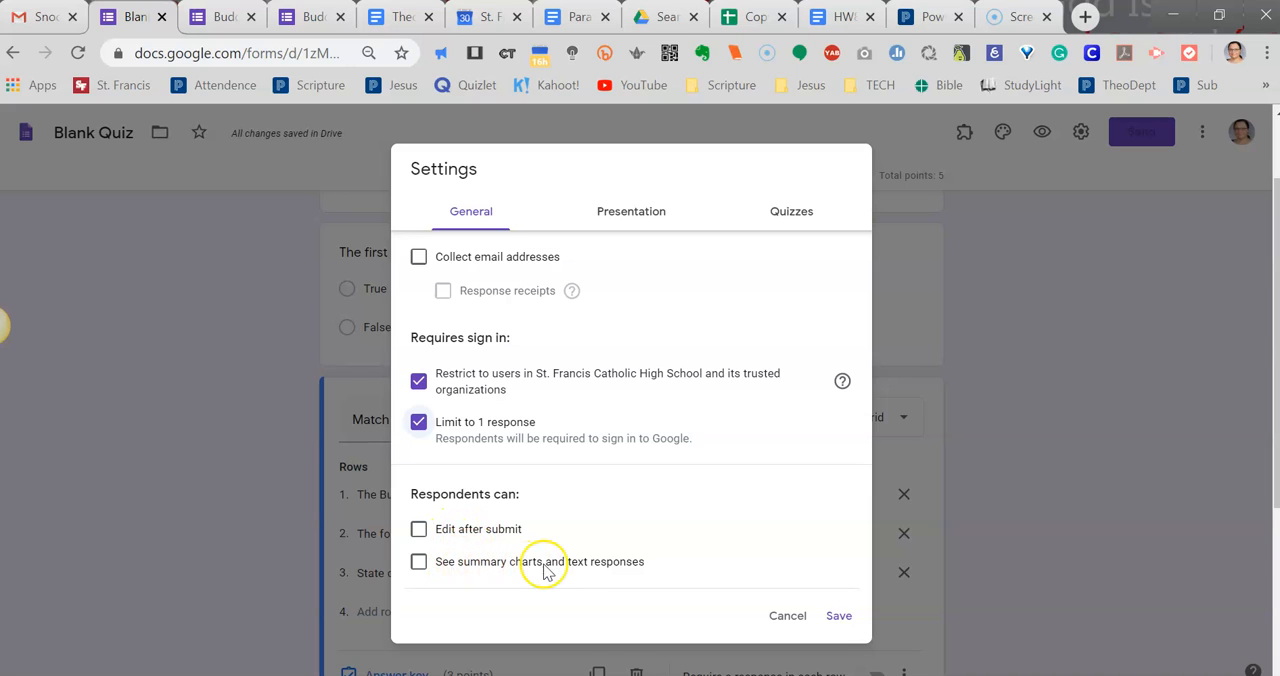
scroll(585, 573, "up", 2)
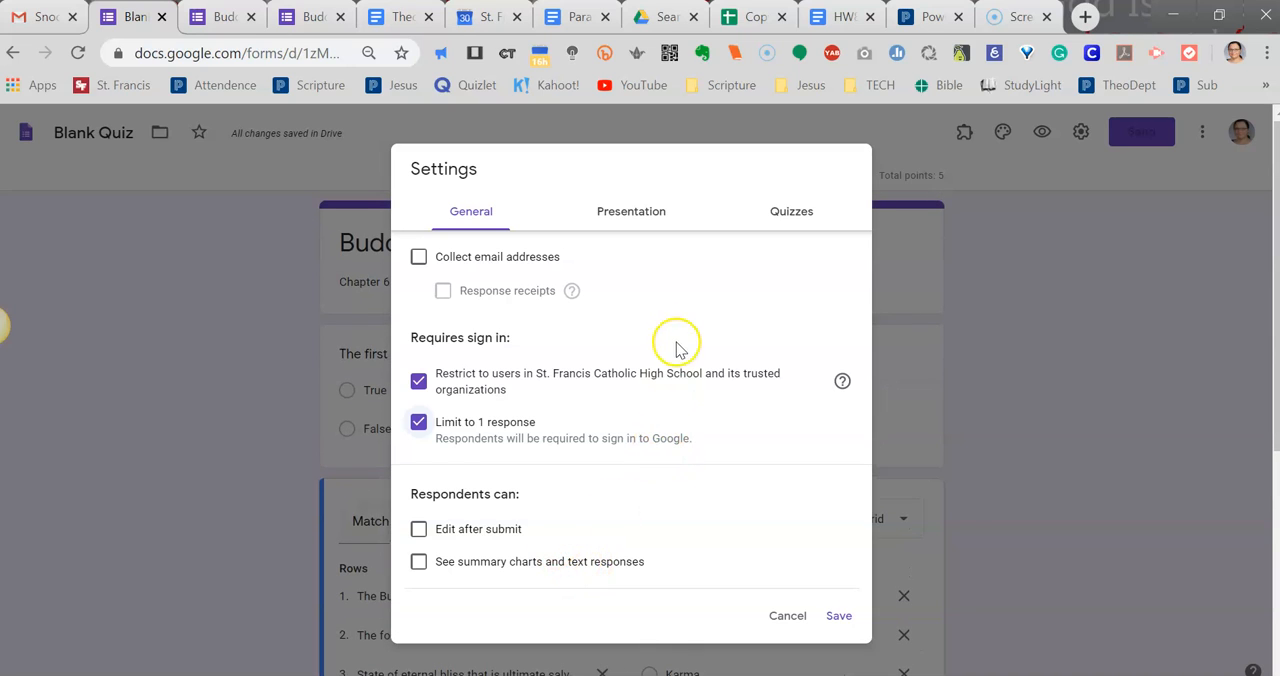
left_click(621, 203)
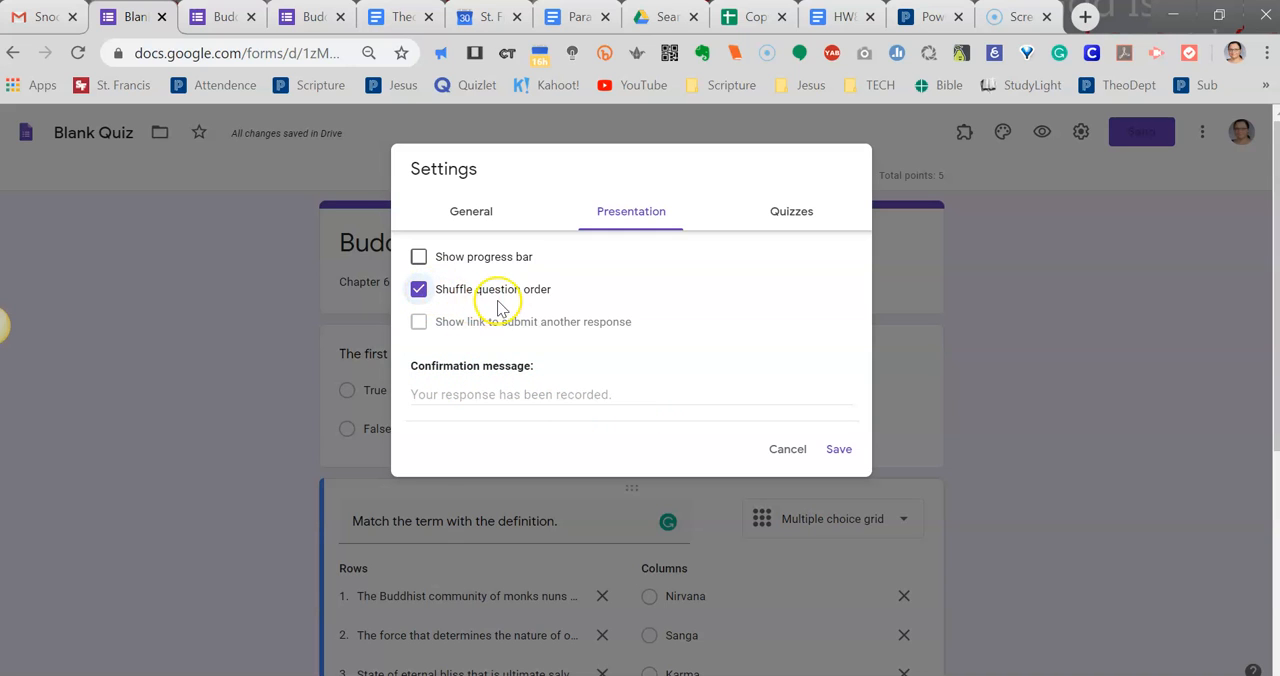
left_click(838, 449)
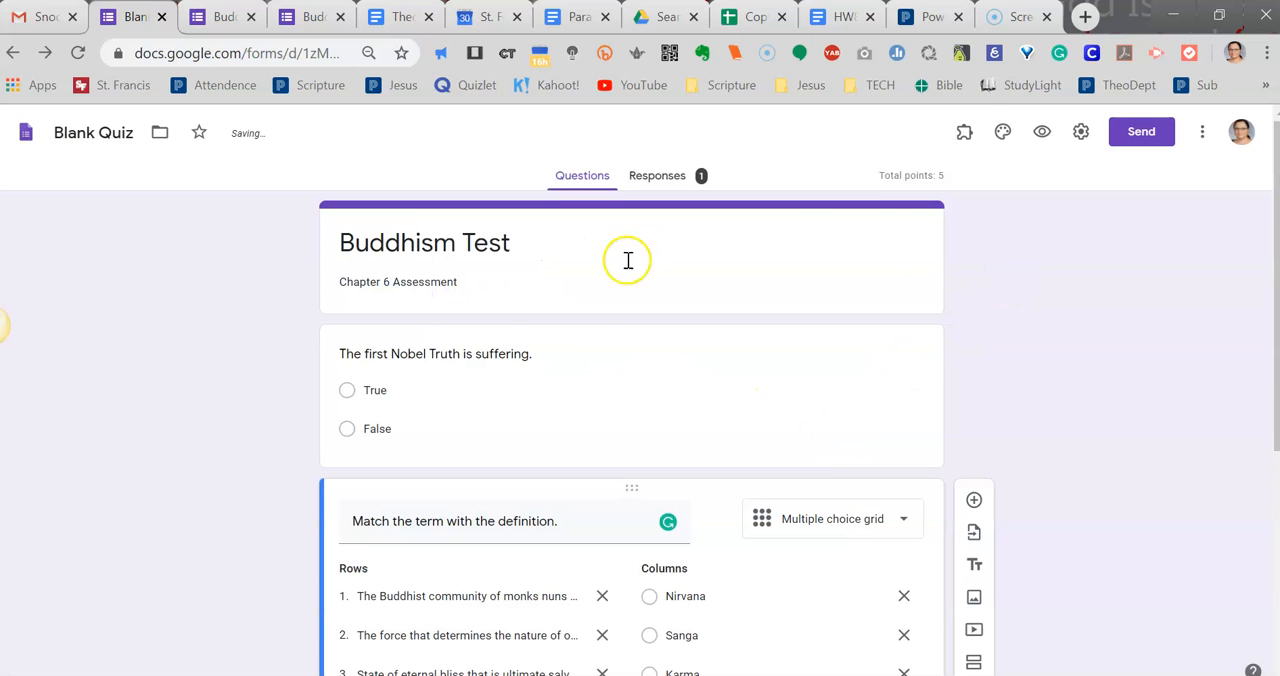
Stop respondents from seeing correct answers in the quiz options, leaving missed questions and point values shown, and save.
left_click(1079, 138)
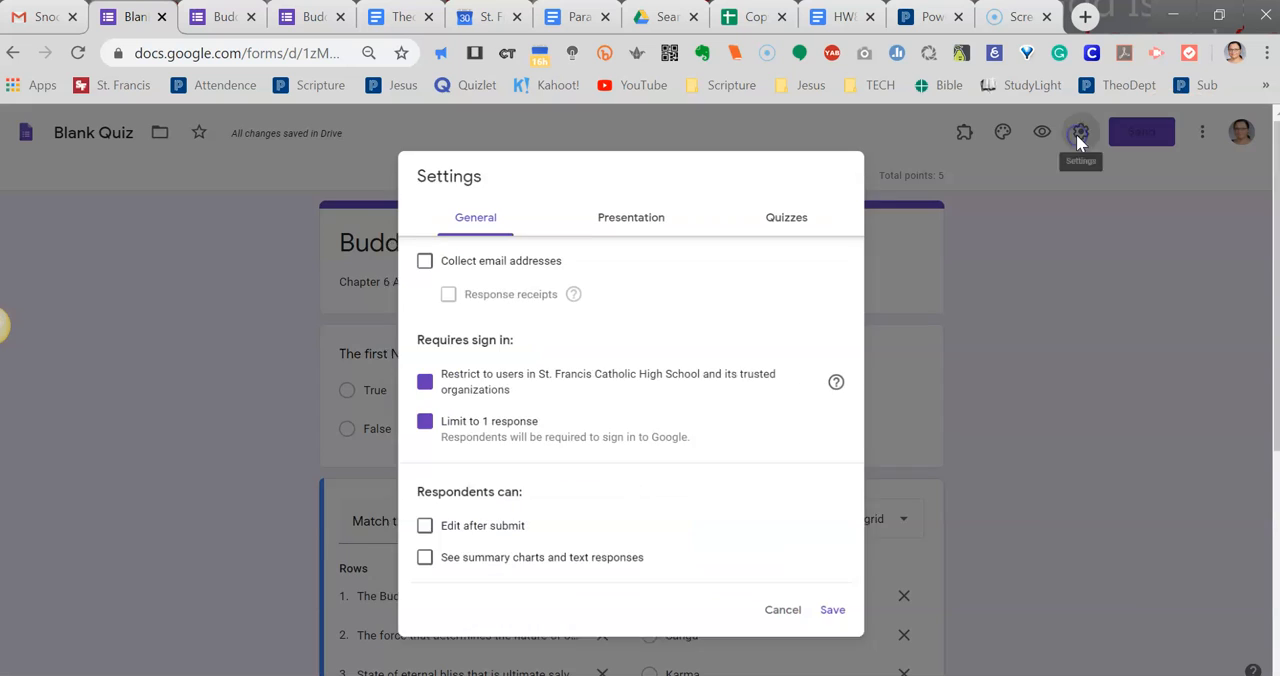
left_click(792, 216)
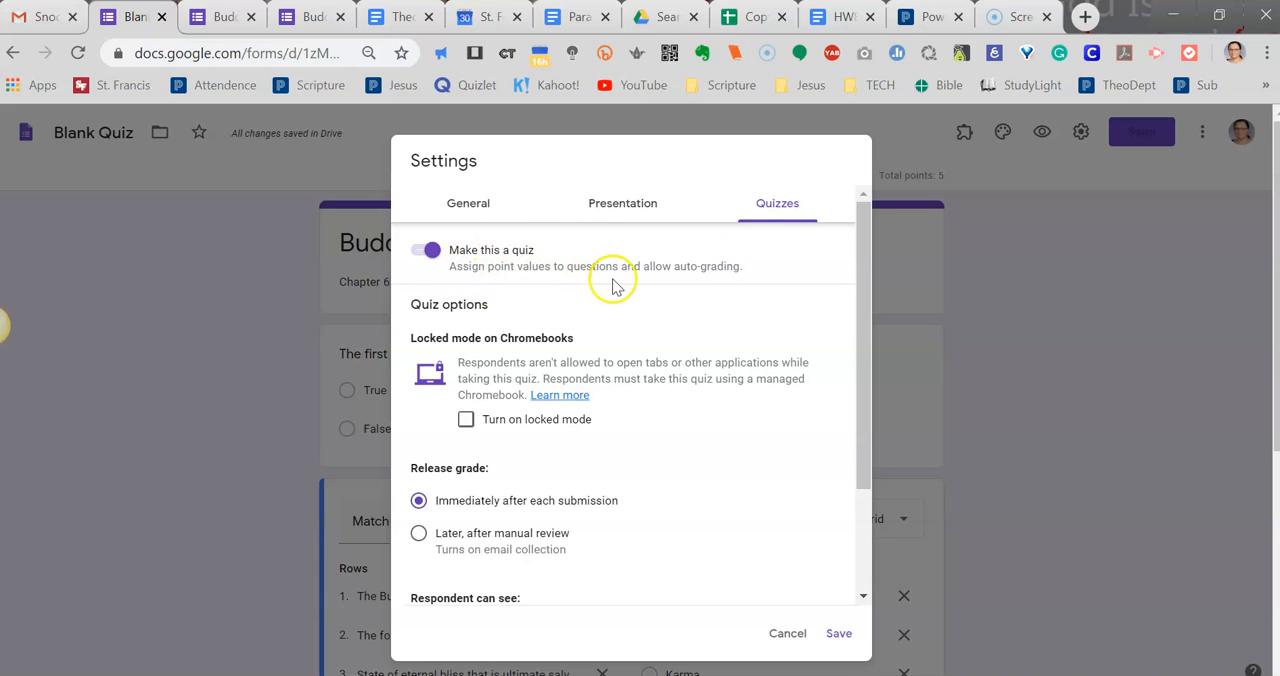
scroll(628, 323, "down", 1)
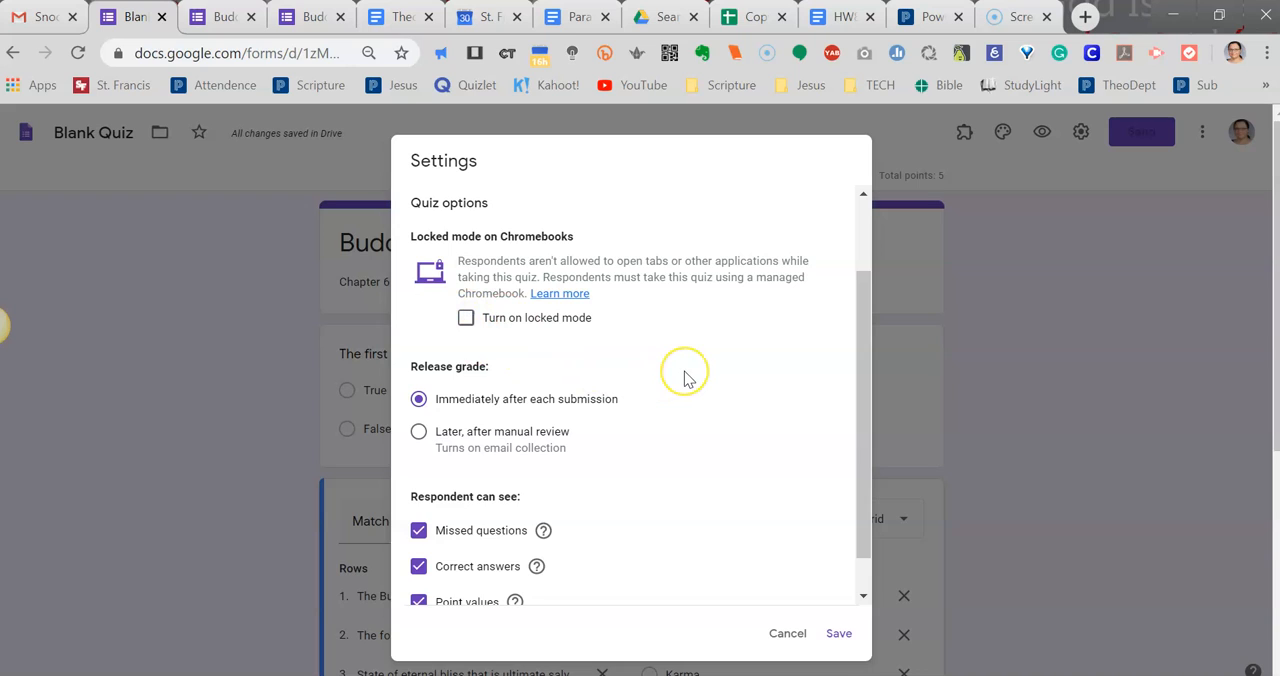
scroll(680, 376, "down", 1)
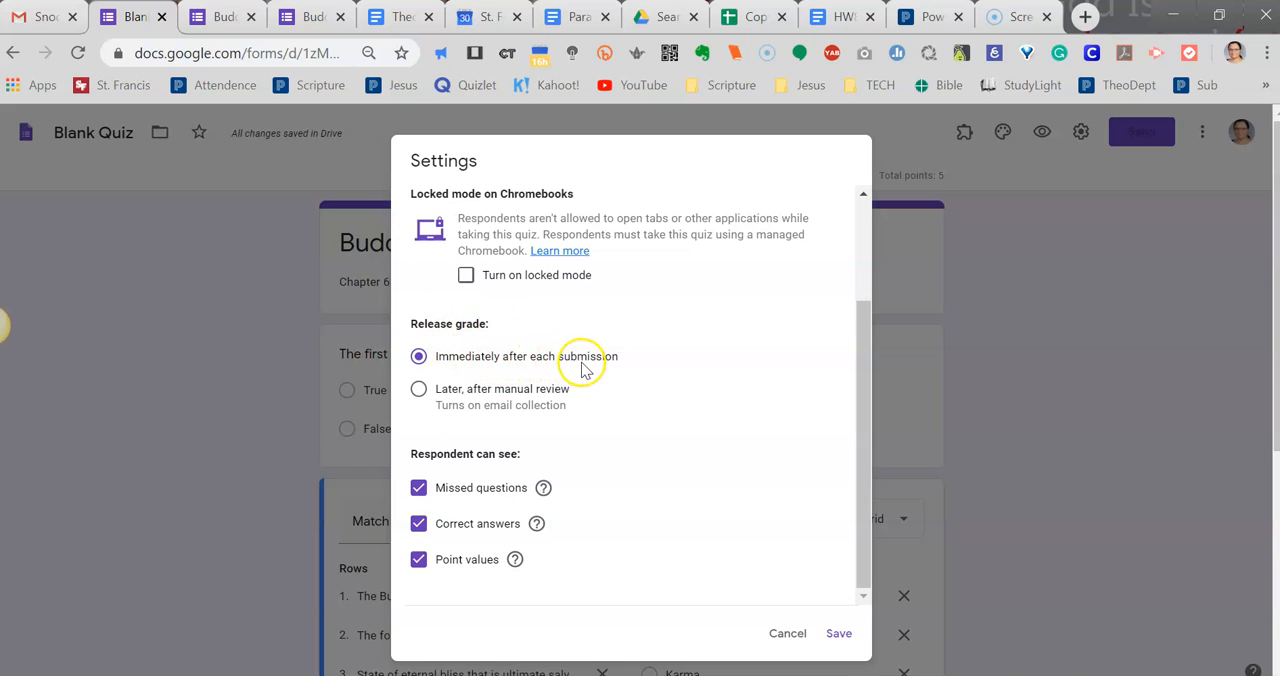
scroll(585, 370, "down", 1)
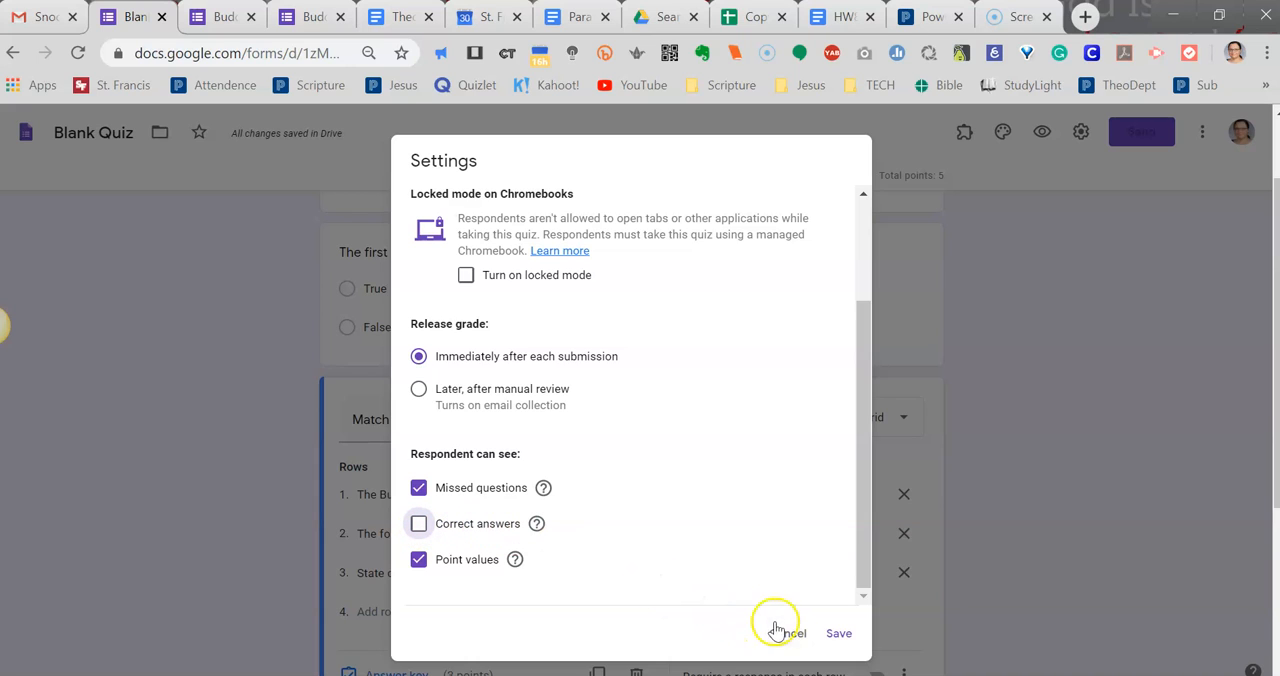
left_click(839, 635)
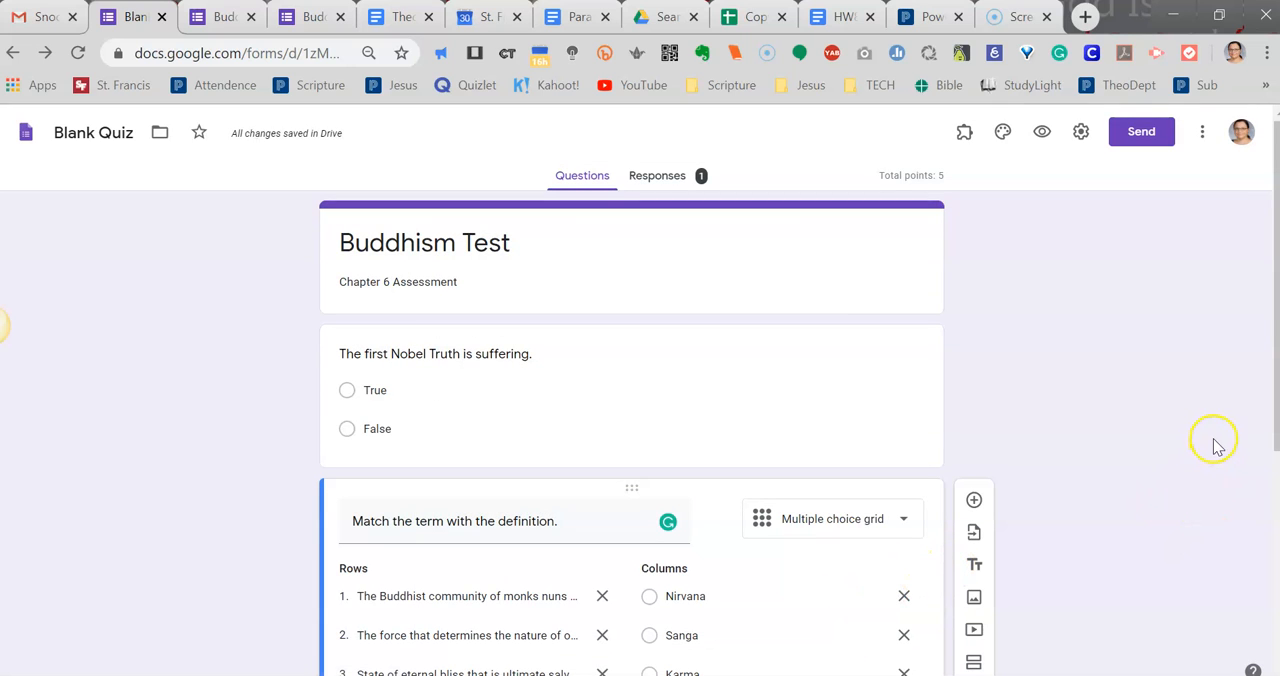
Show the quiz's shareable link in the send options, select the full address, and close the dialog.
left_click(1145, 138)
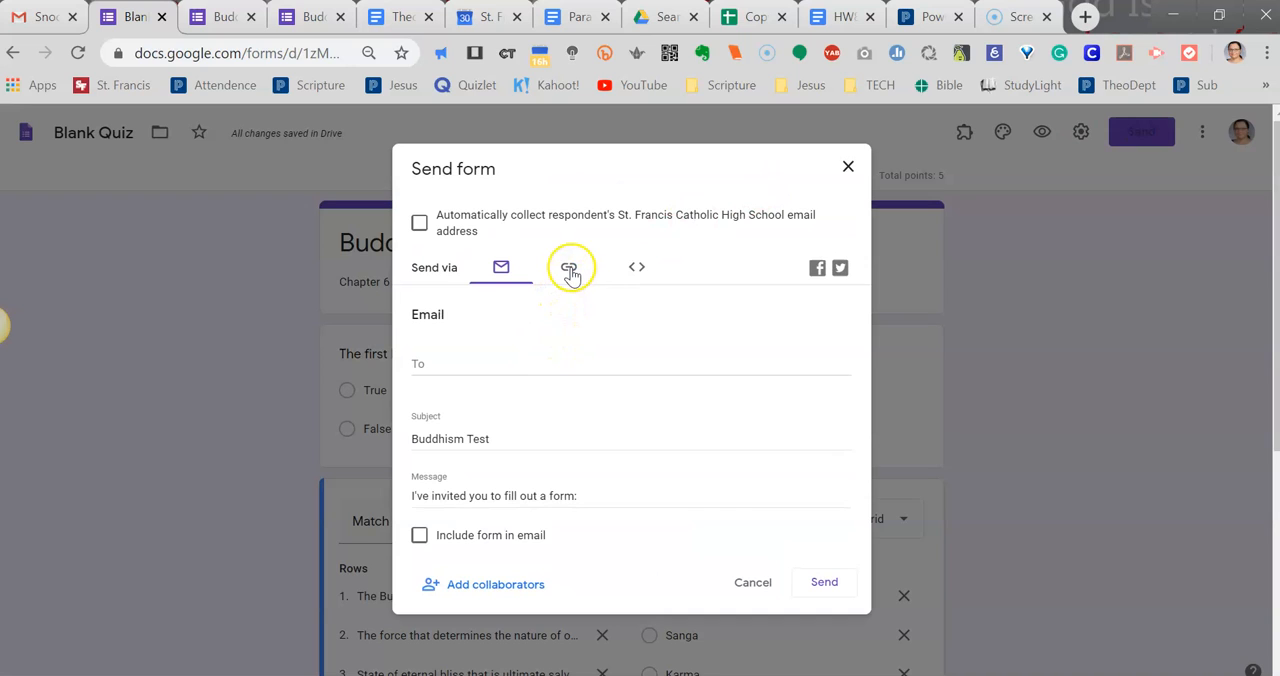
left_click(569, 270)
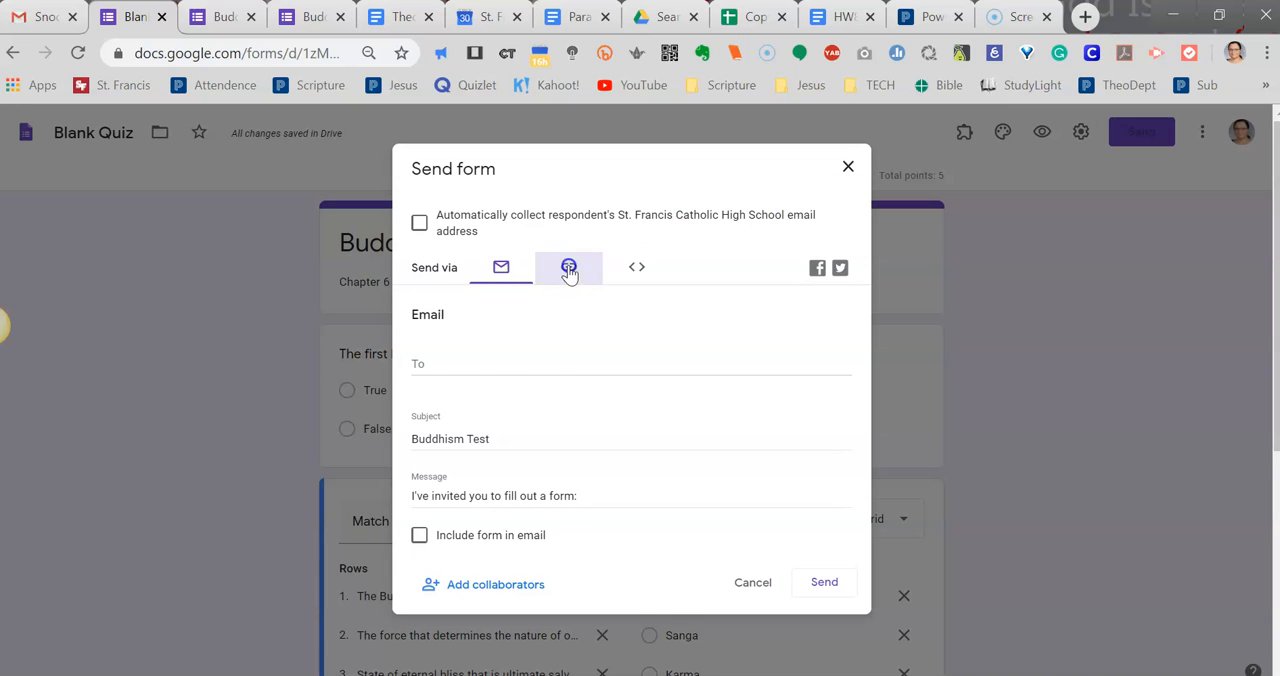
left_click(466, 343)
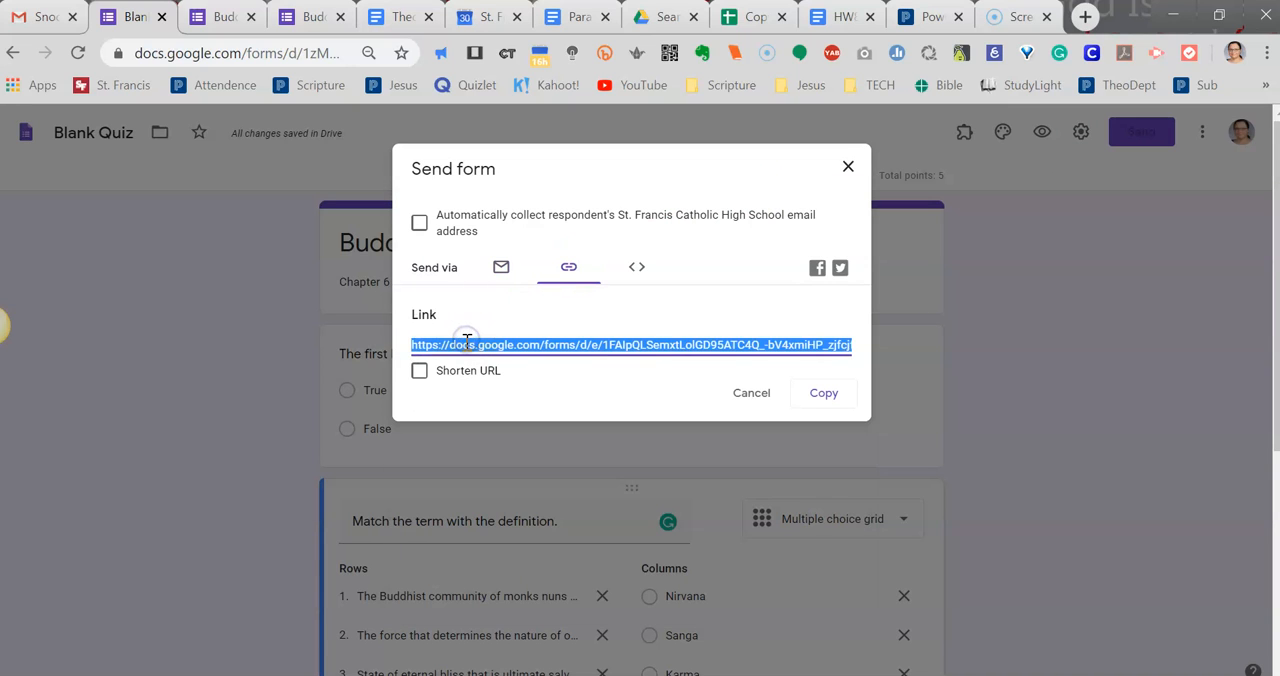
right_click(466, 343)
left_click(848, 166)
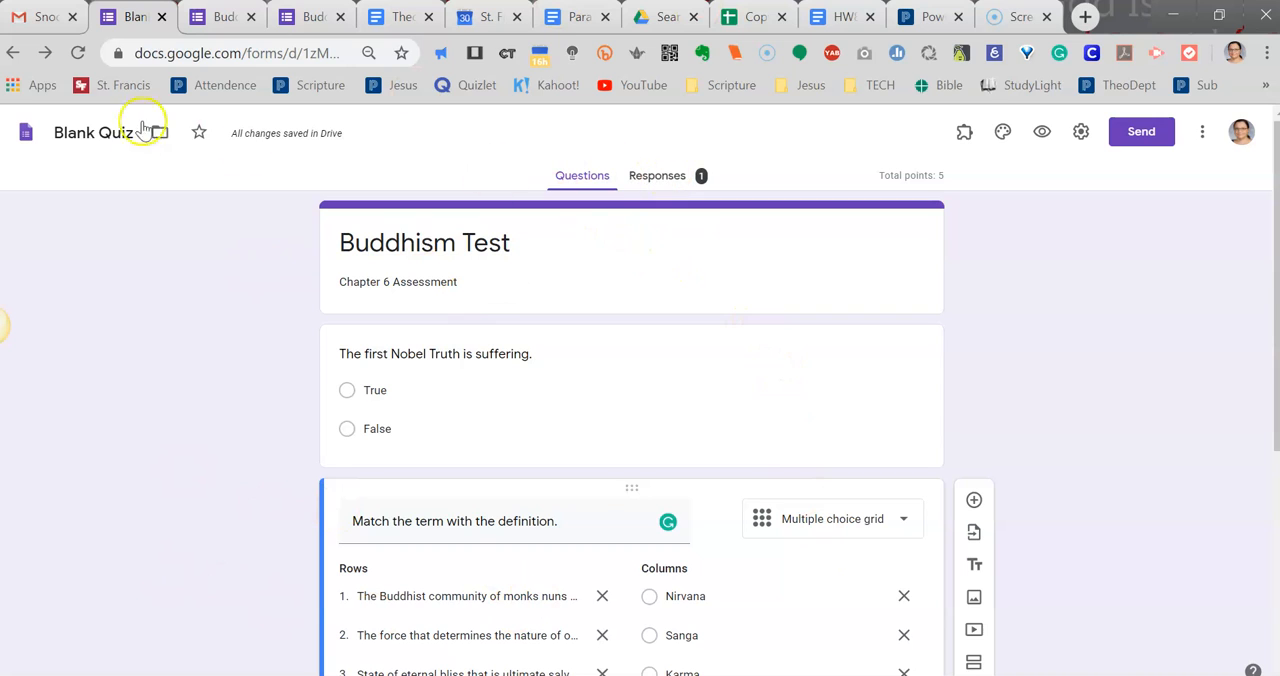
View the quiz's responses, go back to the questions, and select the form's title block.
left_click(660, 180)
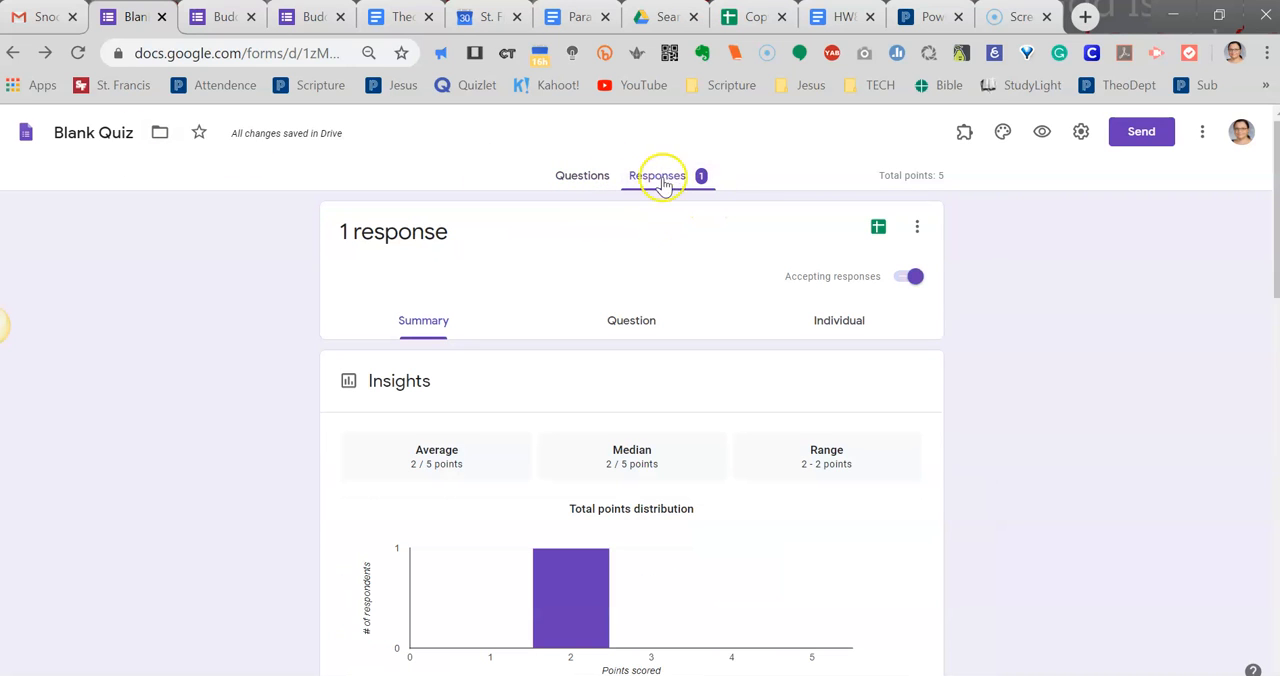
left_click(580, 180)
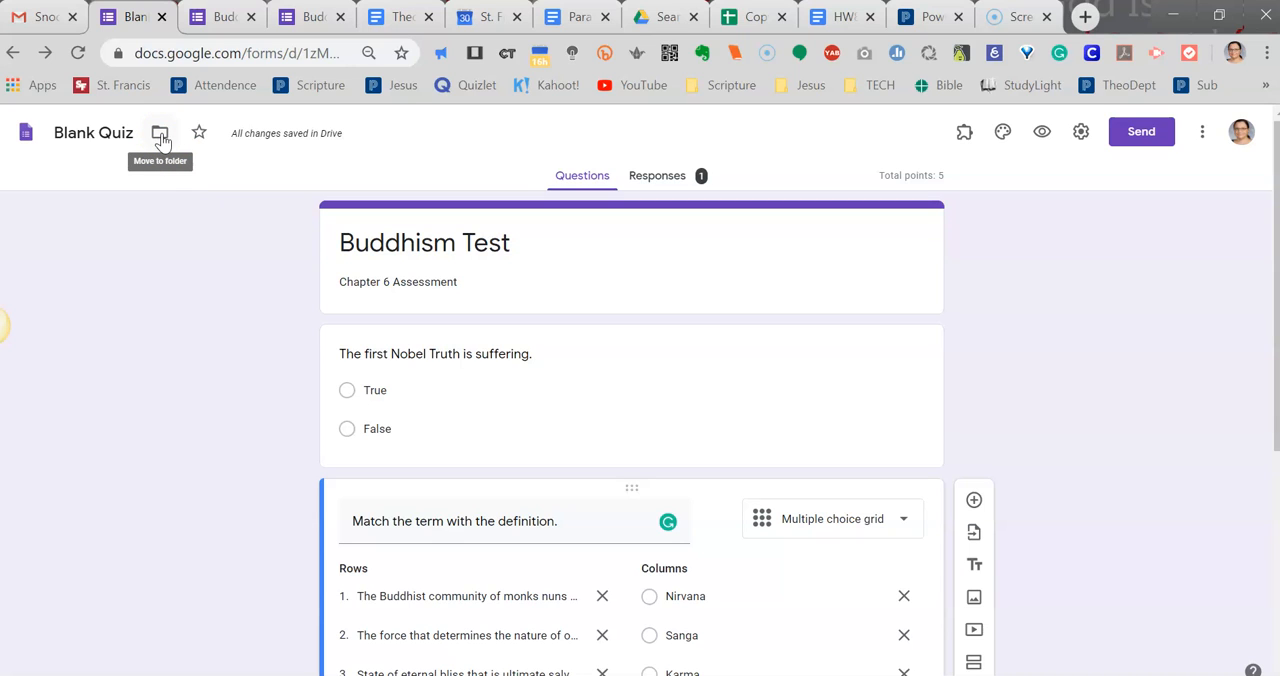
left_click(579, 227)
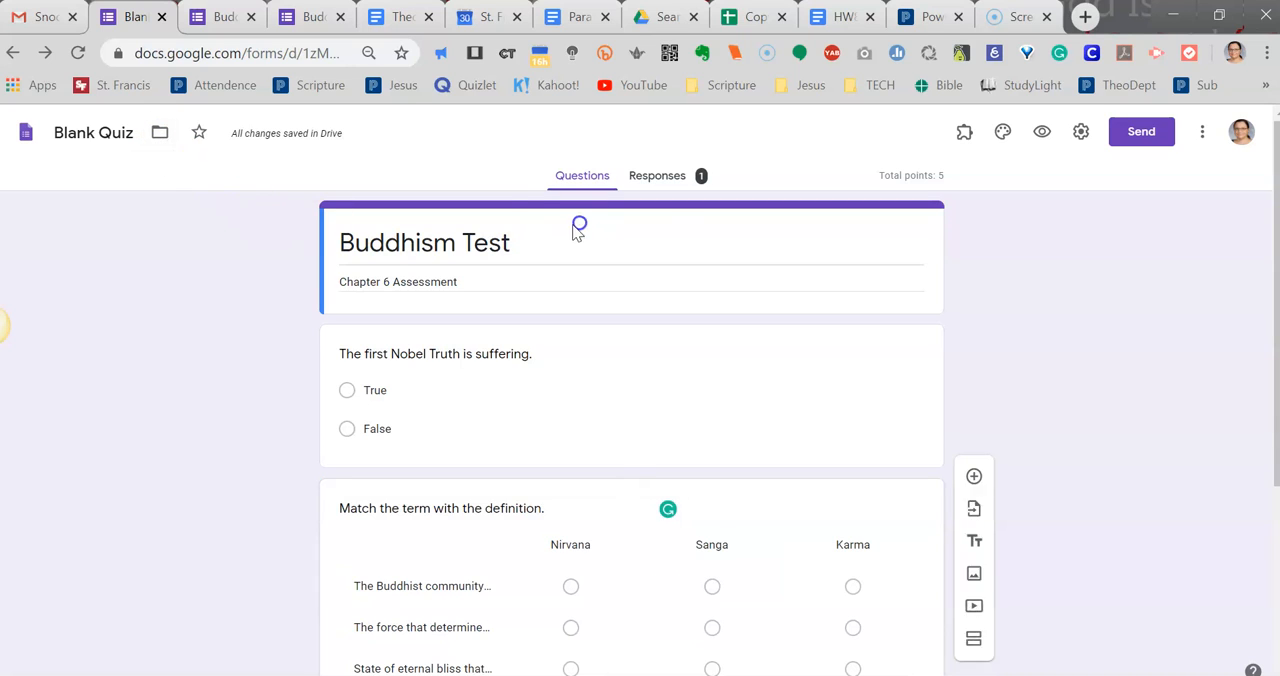
left_click(493, 232)
Rename the form file from the blank default to "Buddhism Test" and view the Drive folders it can be moved to.
left_click(86, 131)
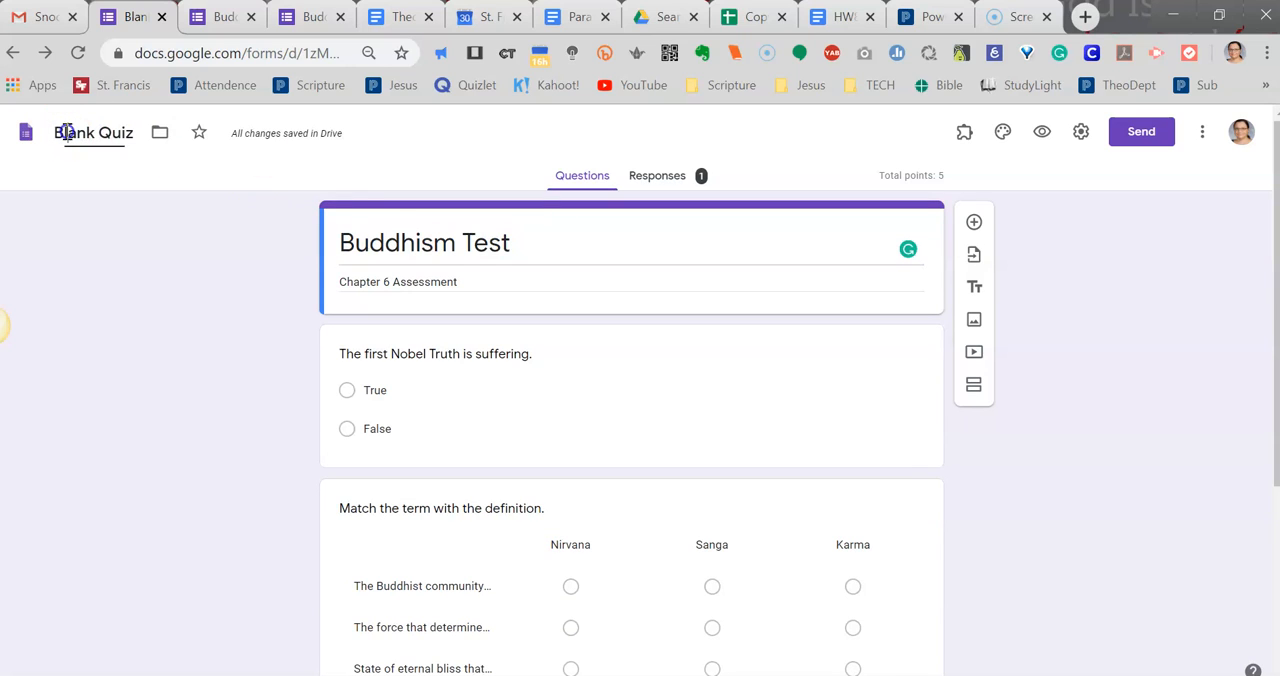
left_click_drag(130, 133, 57, 133)
type("B")
type("uddhis")
type(",m")
key("BackSpace")
key("BackSpace")
type("m Test")
left_click(193, 131)
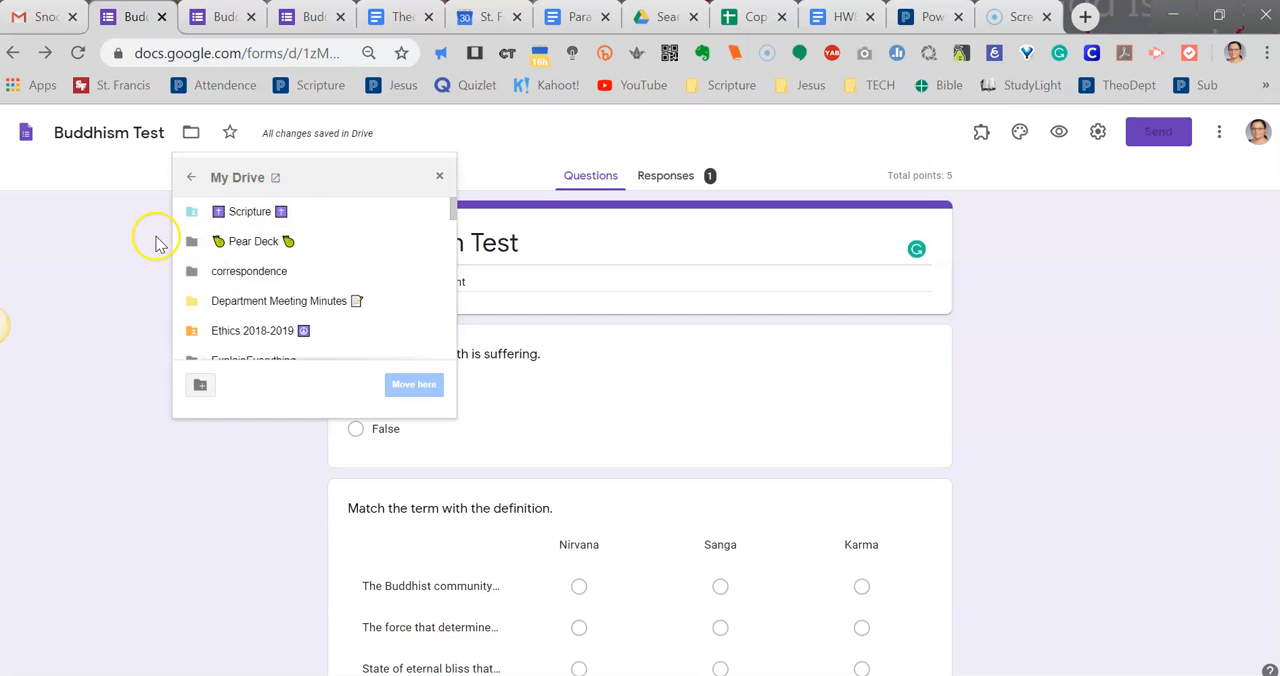
left_click(87, 228)
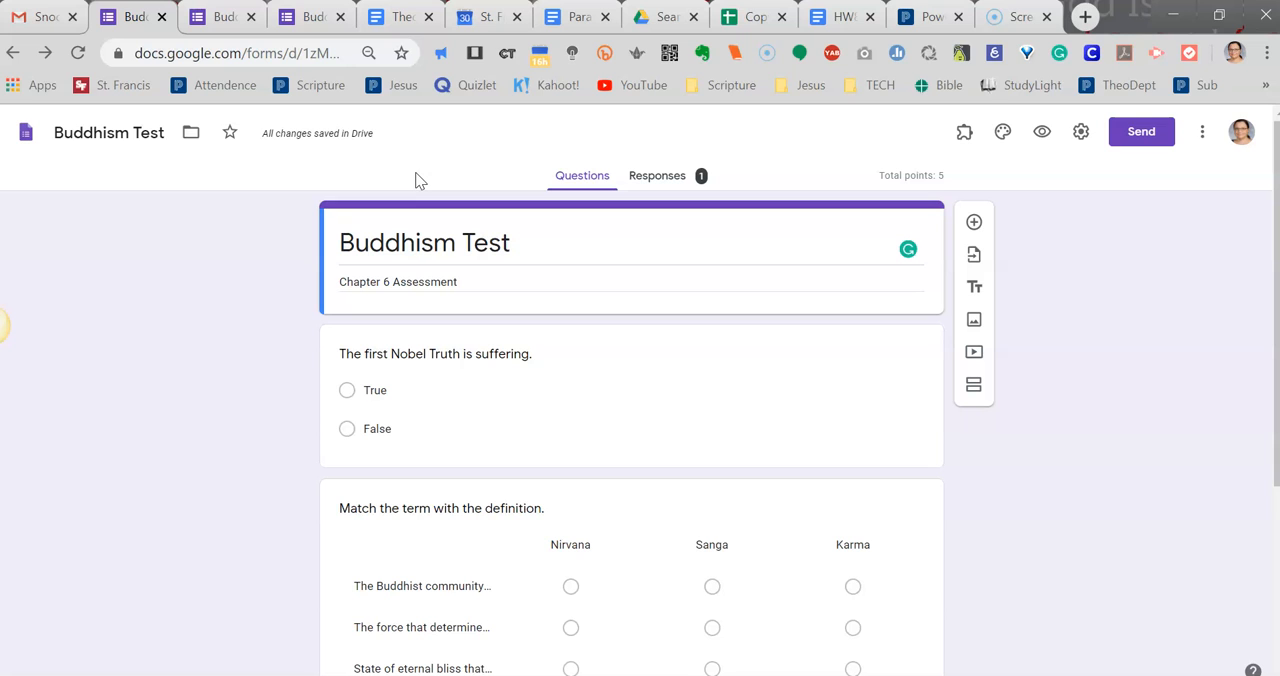
Switch to Google Drive, search for "unit ii" to see how forms are listed, and return to the Buddhism Test form.
left_click(645, 14)
left_click(359, 132)
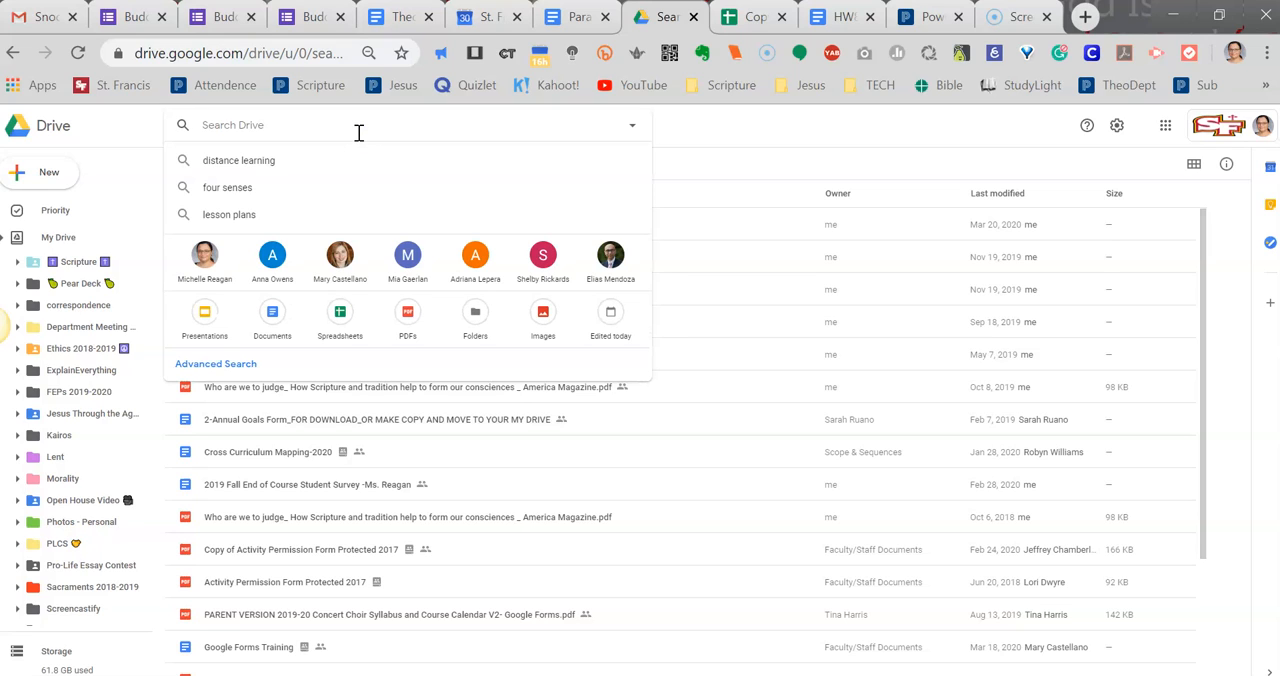
type("unit ii")
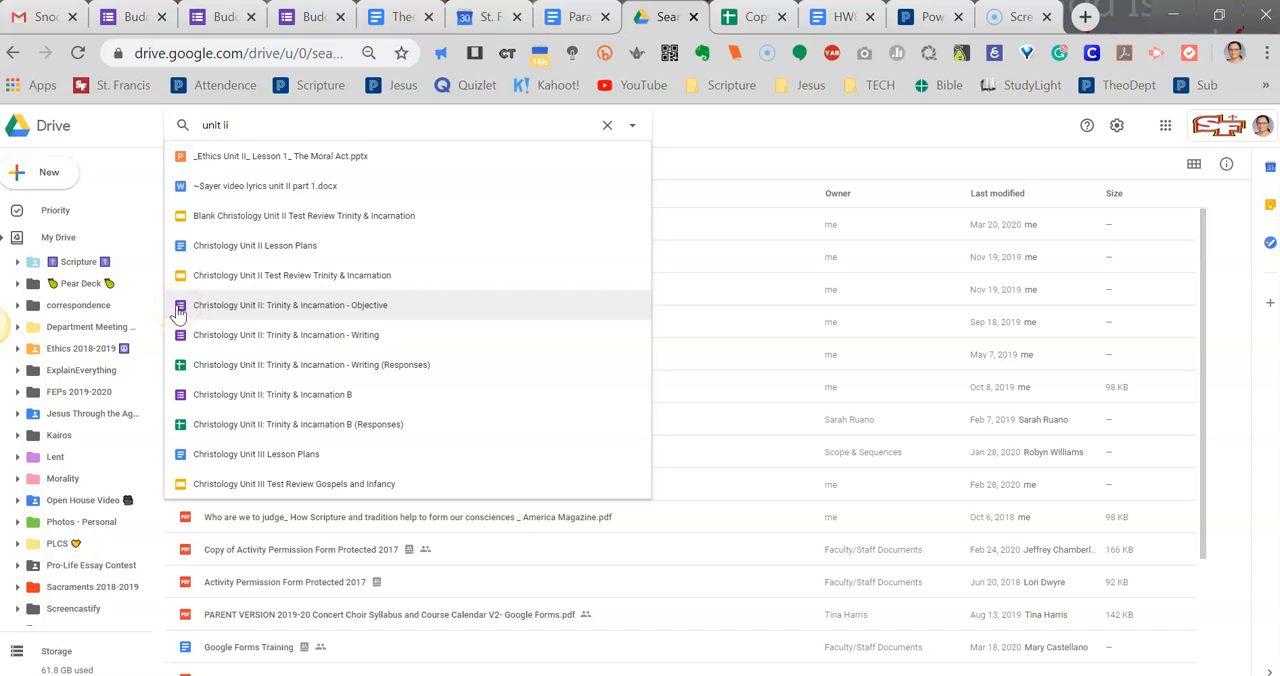
left_click(215, 16)
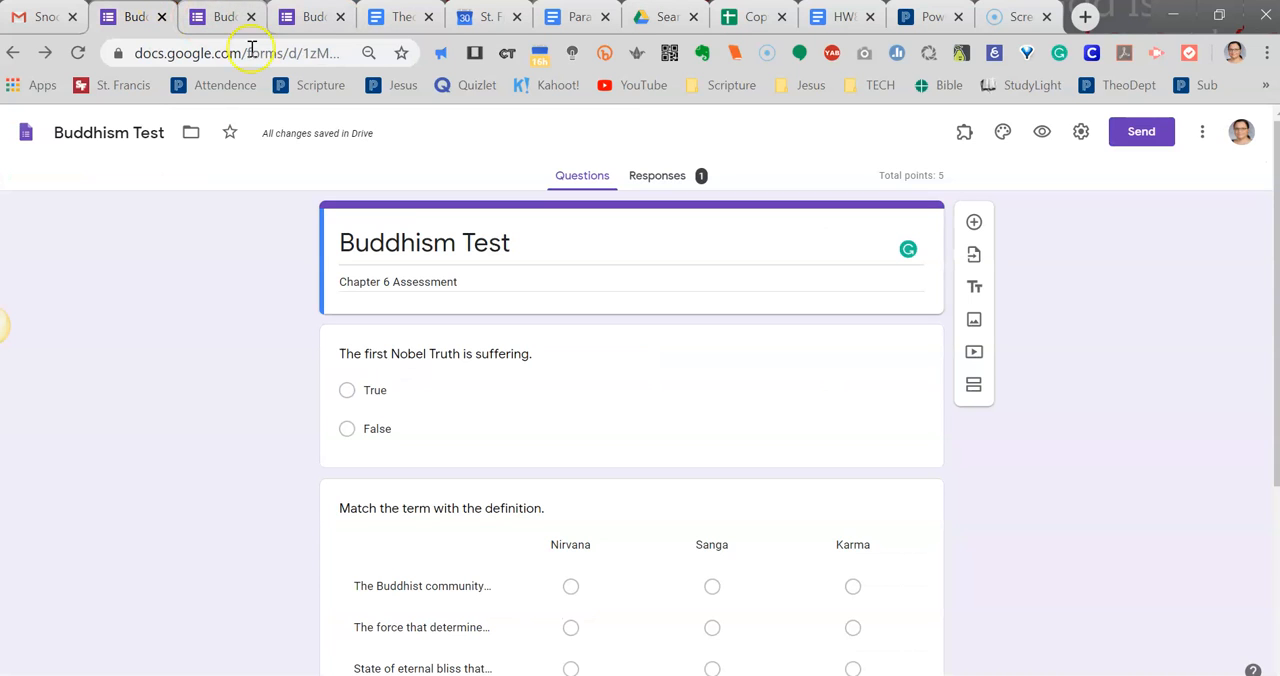